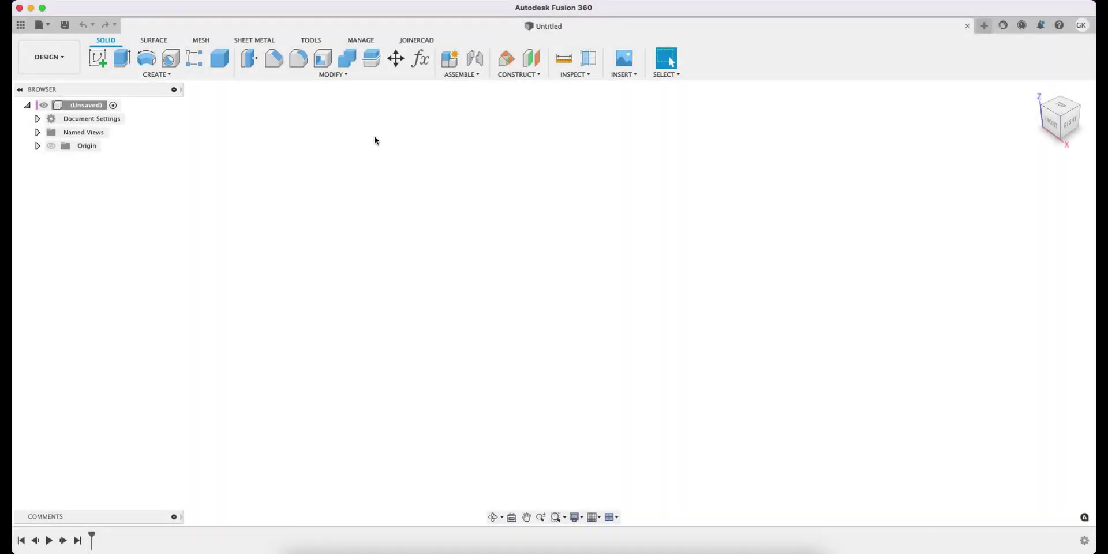
Step: Open the material manager and enlarge its window so the material names and categories fit
click(338, 74)
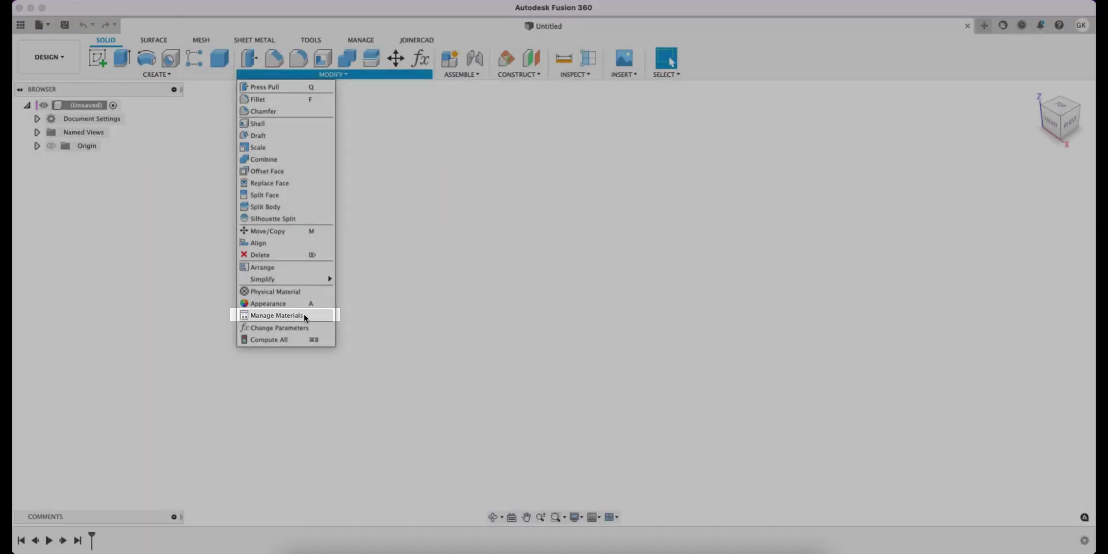
click(304, 316)
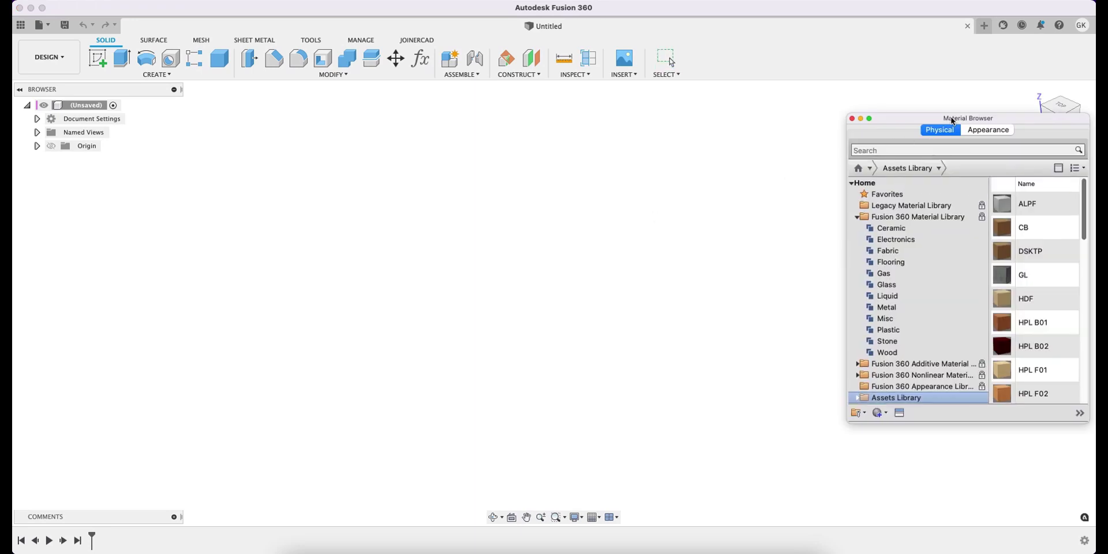
drag(954, 120, 337, 106)
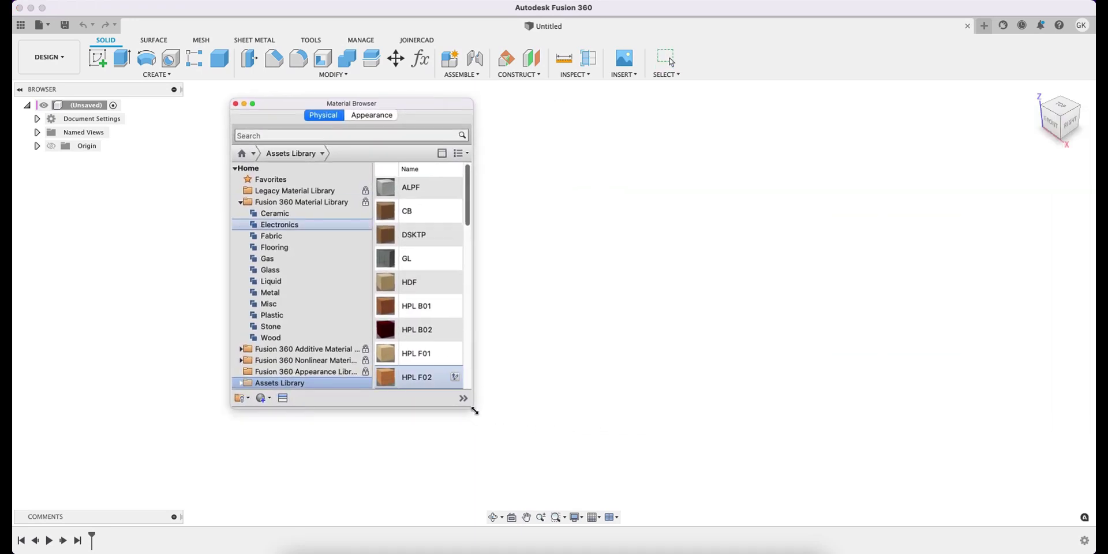
drag(471, 406, 788, 426)
scroll(577, 323, down, 1)
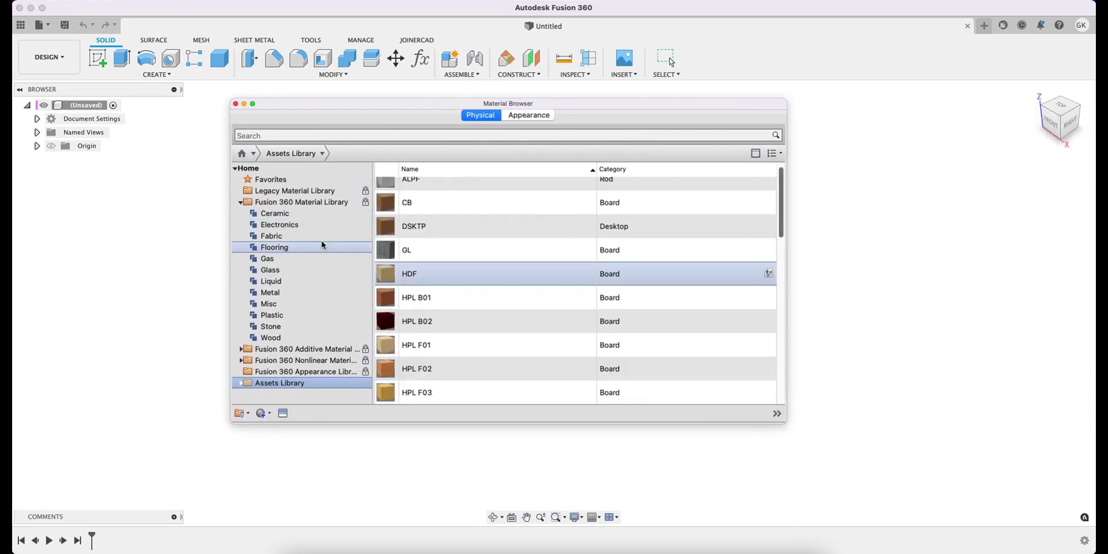
Step: Examine the physical materials and the categories of the Assets Library
click(240, 202)
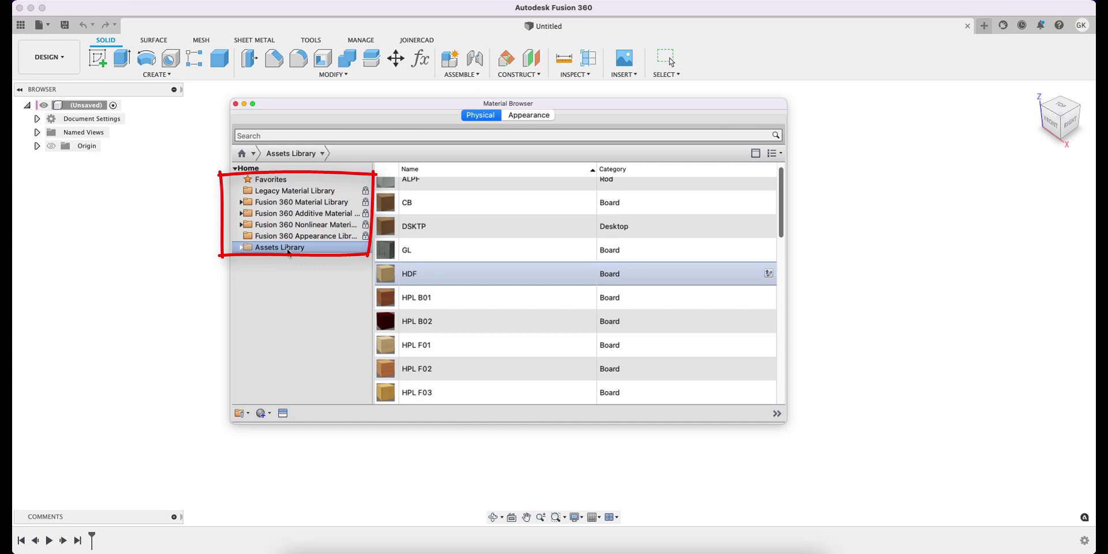
scroll(549, 207, up, 1)
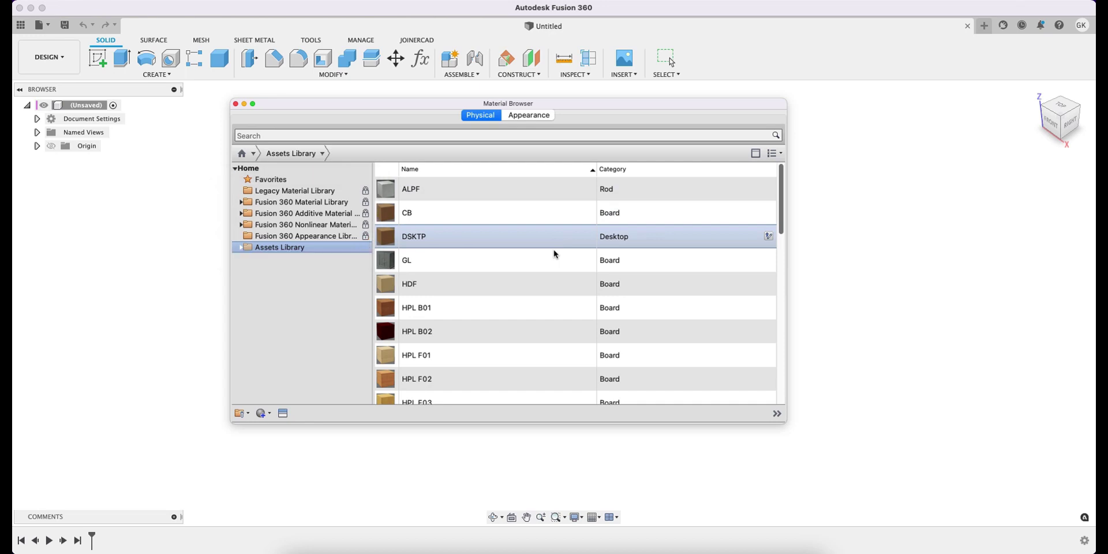
scroll(555, 340, down, 10)
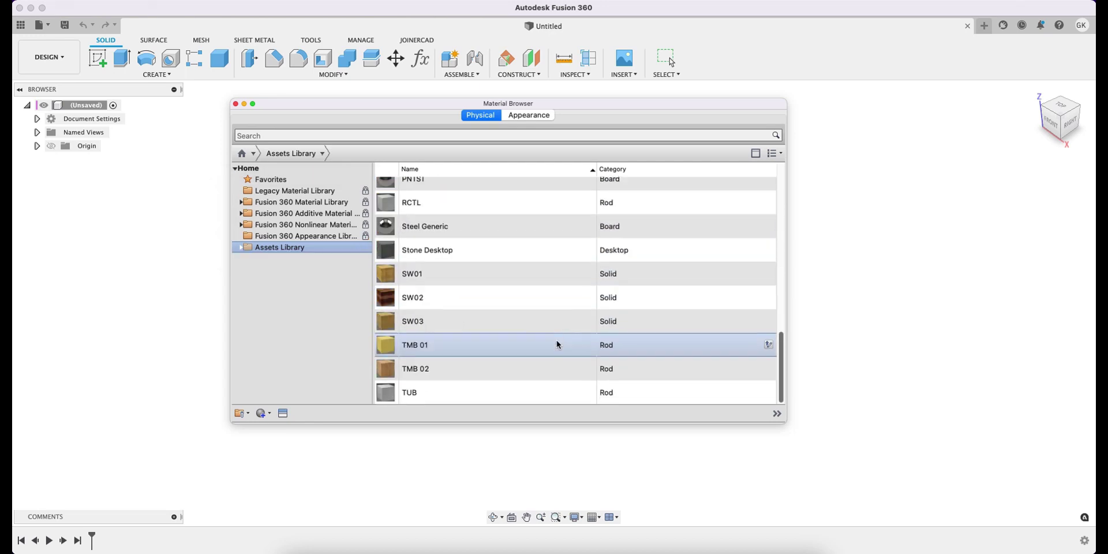
click(241, 247)
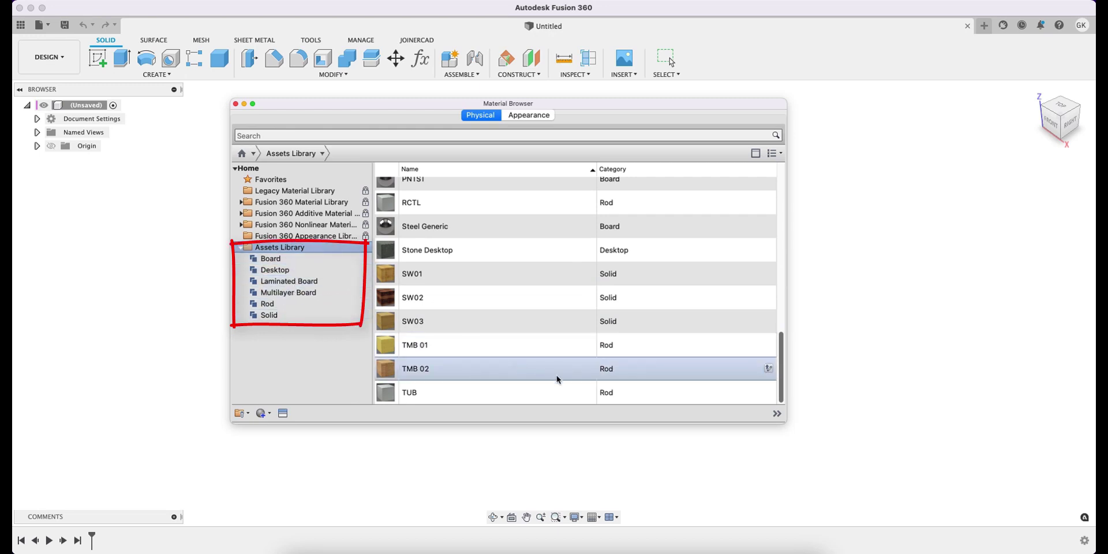
scroll(572, 381, up, 3)
scroll(573, 381, up, 7)
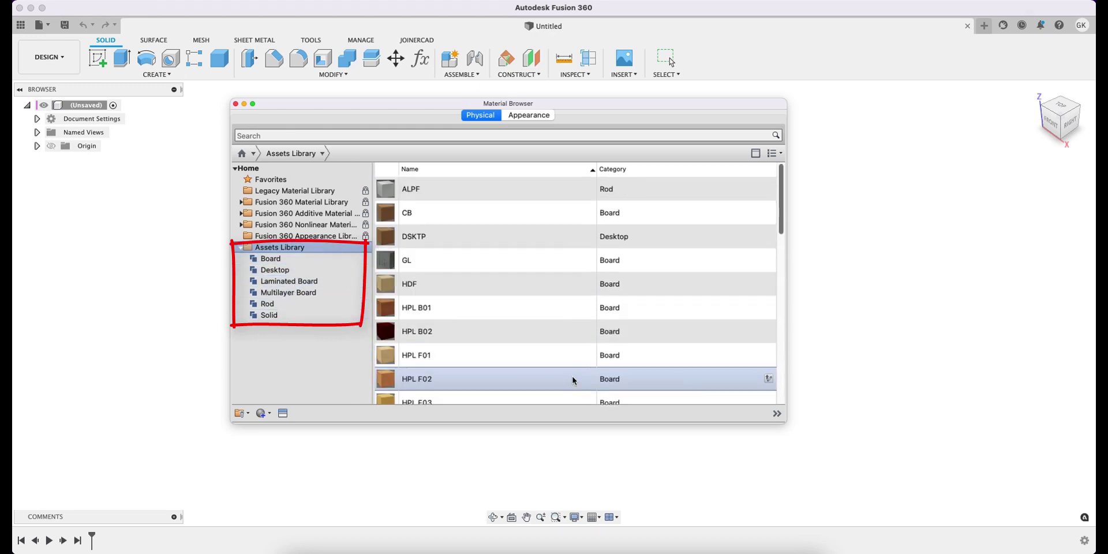
Step: Examine the appearances and the appearance categories of the Assets Library
click(540, 119)
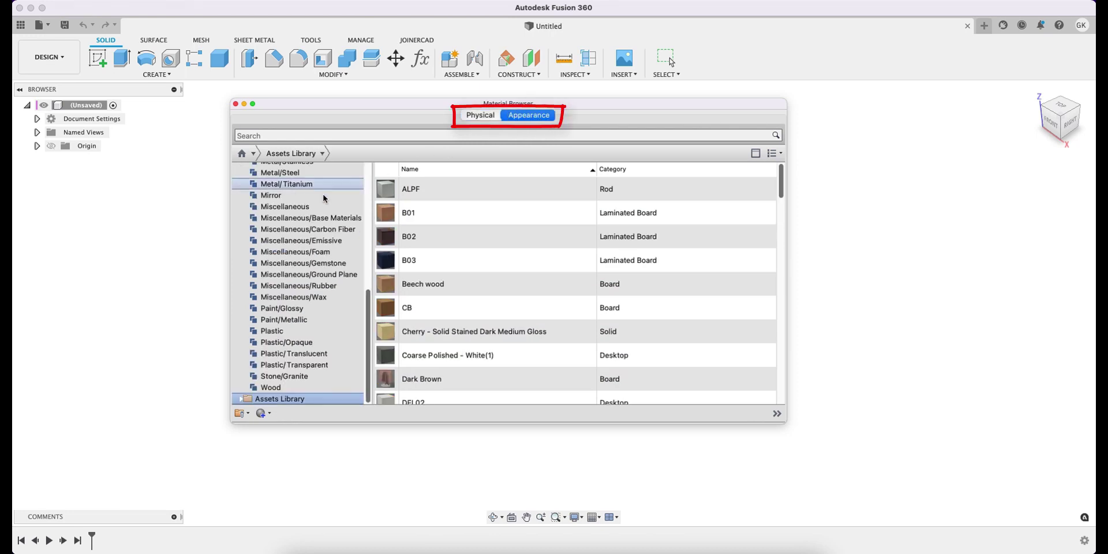
scroll(272, 208, up, 10)
click(241, 202)
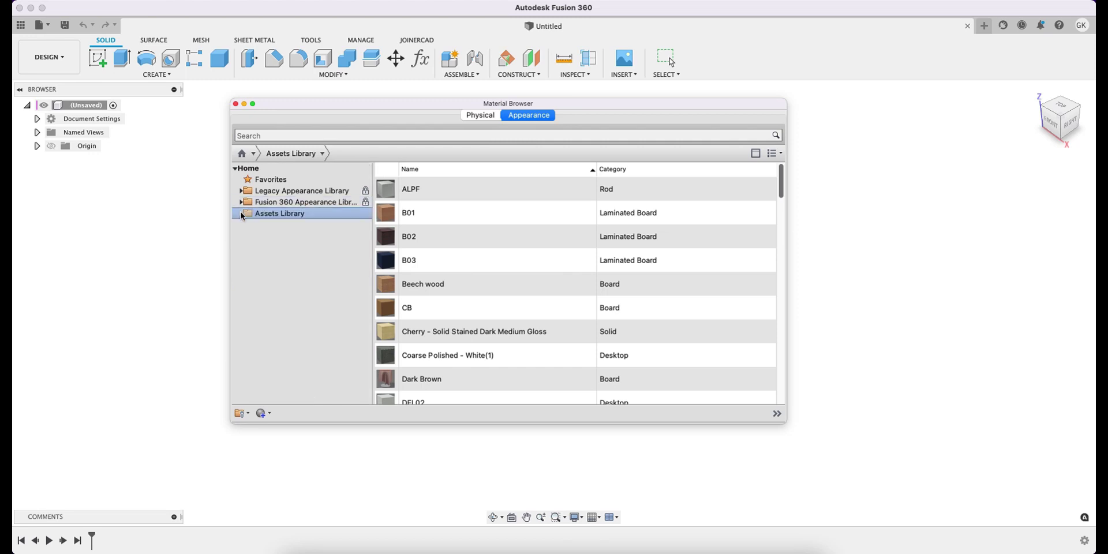
click(241, 213)
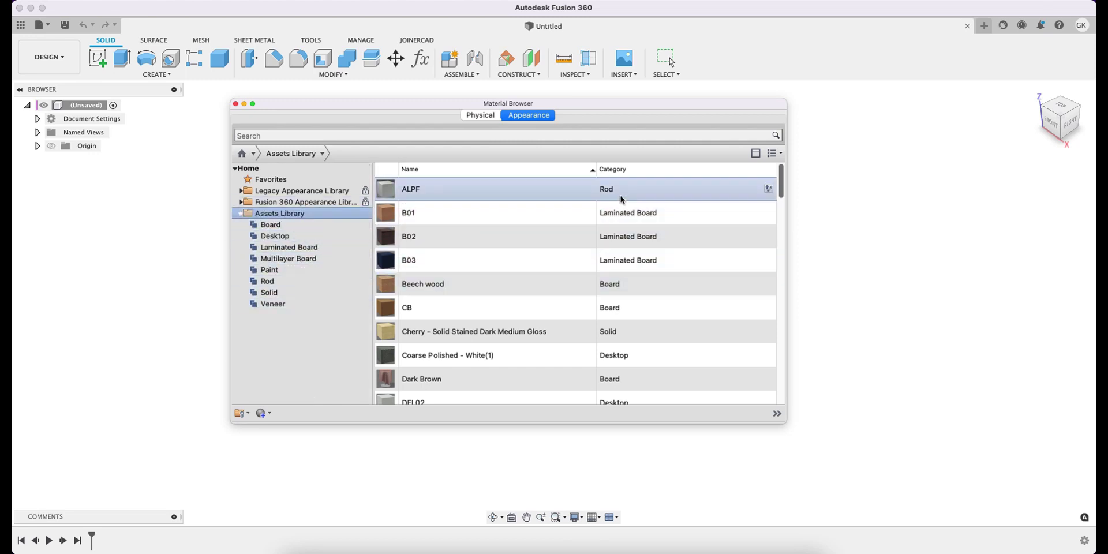
scroll(623, 294, down, 15)
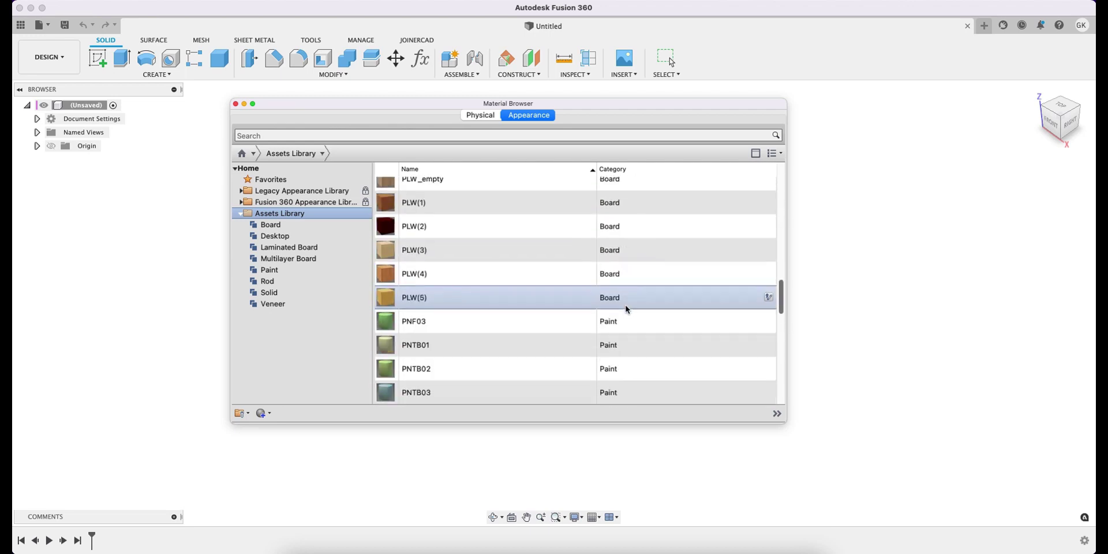
scroll(626, 309, down, 10)
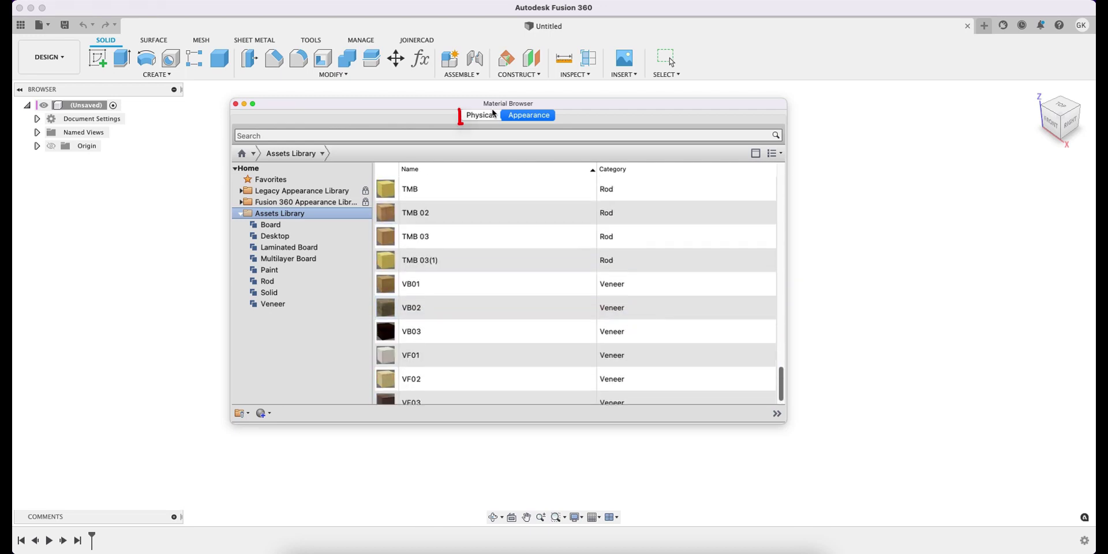
Step: Add the physical material MP01 from the Assets Library's Solid category to Favorites
click(489, 115)
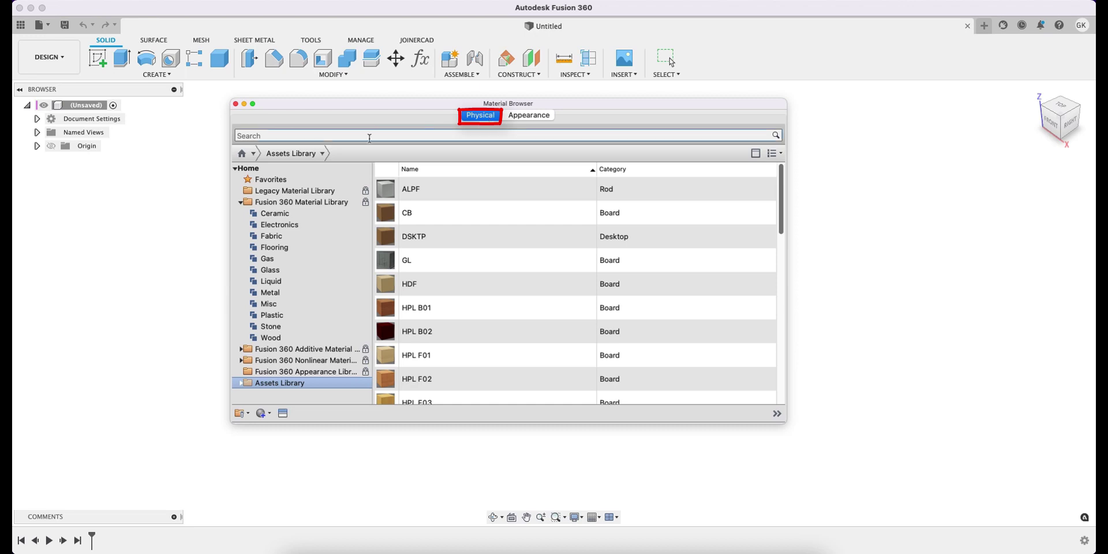
click(241, 202)
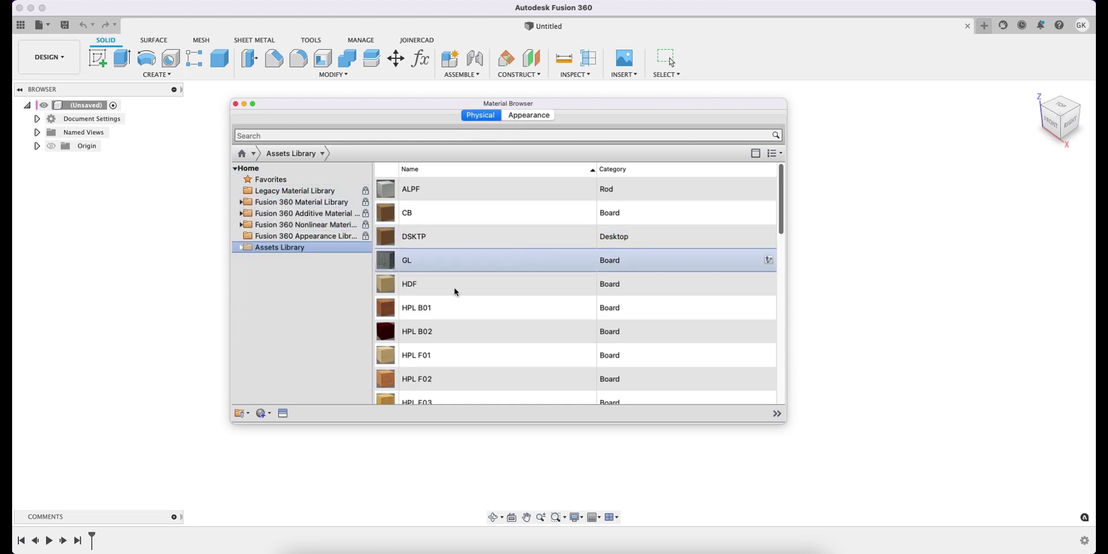
click(242, 249)
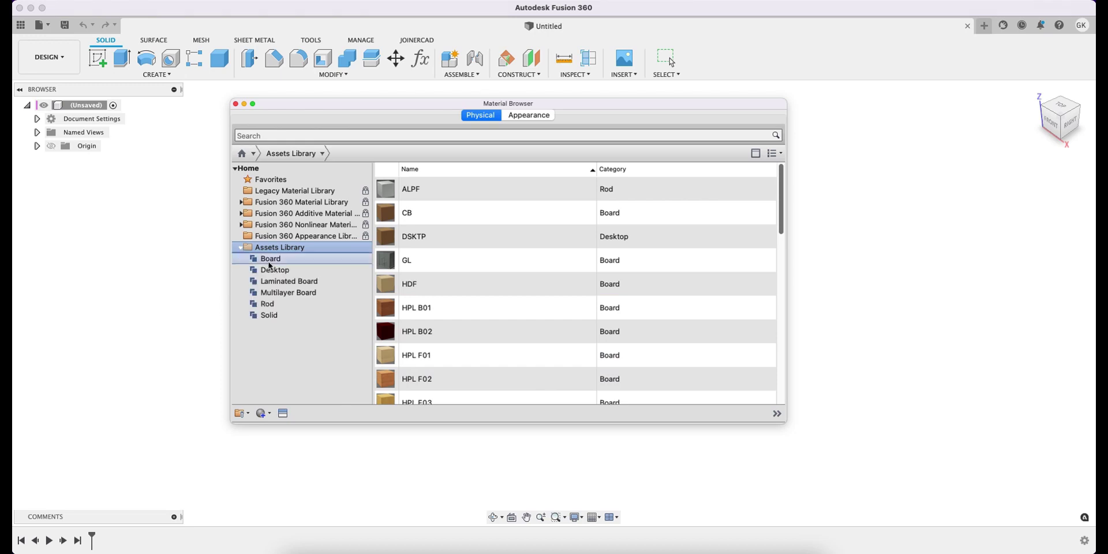
click(299, 311)
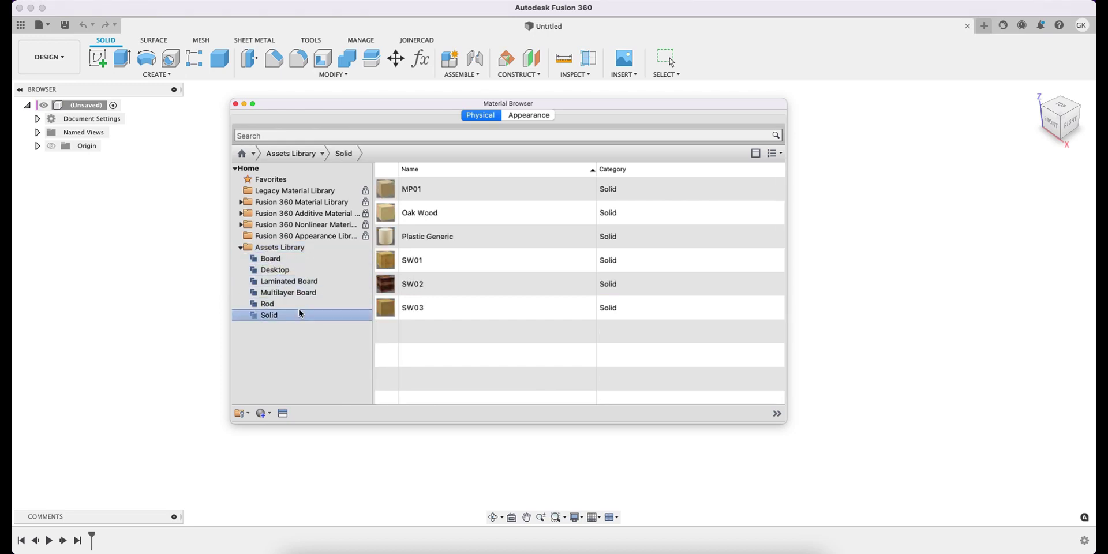
click(461, 188)
right_click(462, 189)
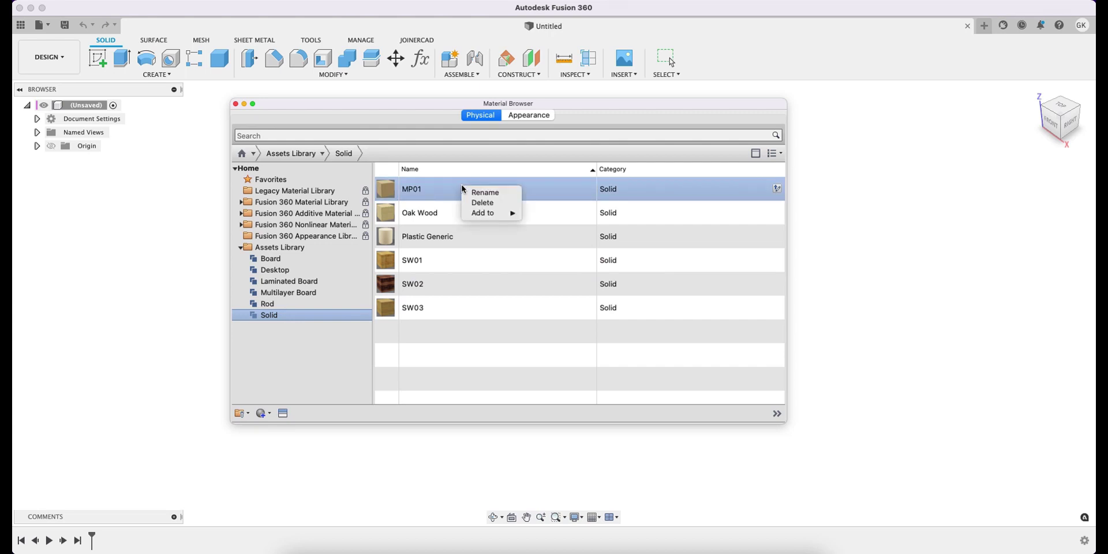
mouse_move(490, 214)
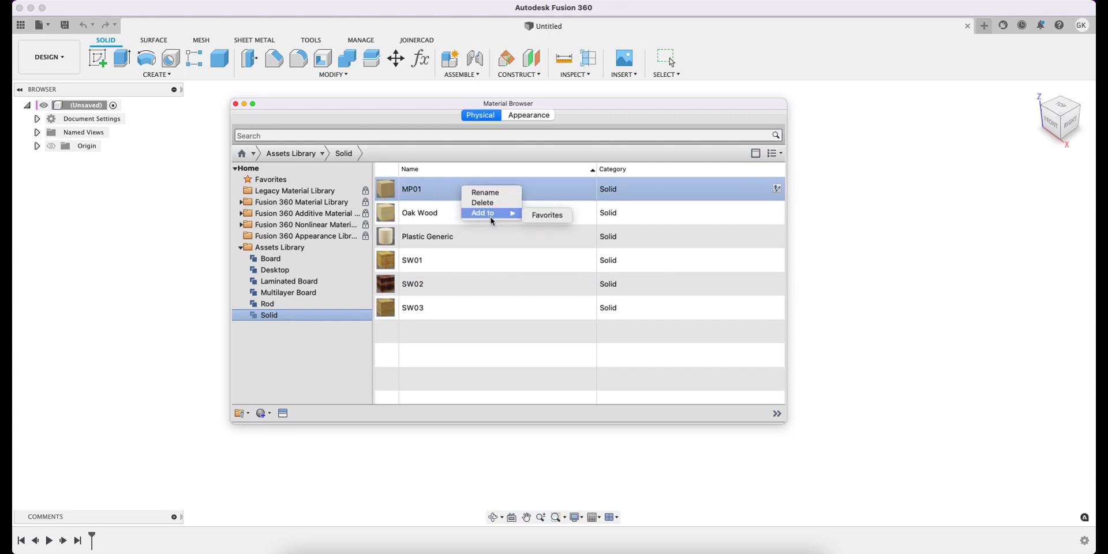
click(557, 216)
Step: Rename the MP01 material in Favorites as Pine
click(321, 183)
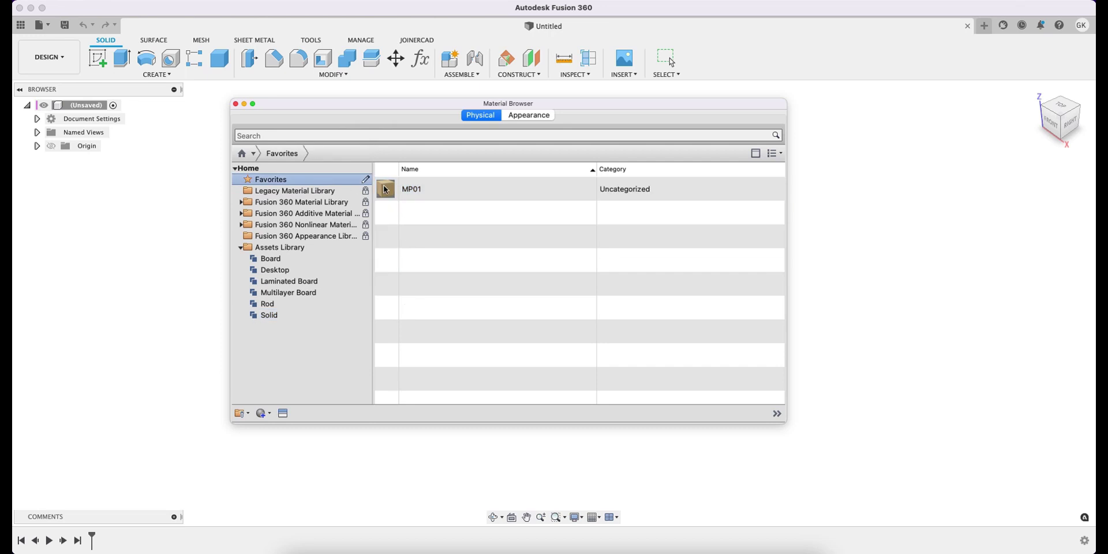
click(454, 195)
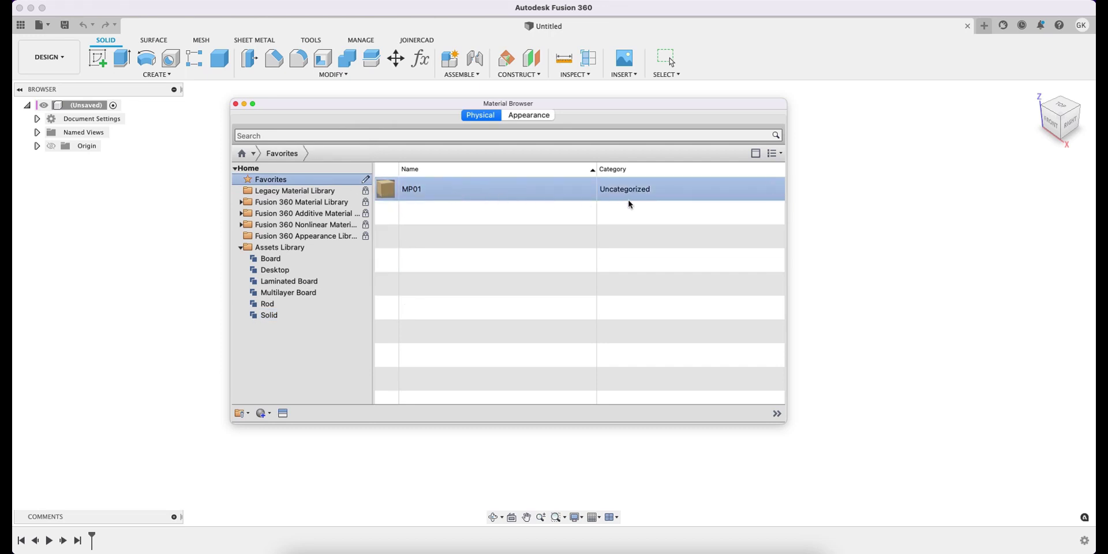
right_click(524, 186)
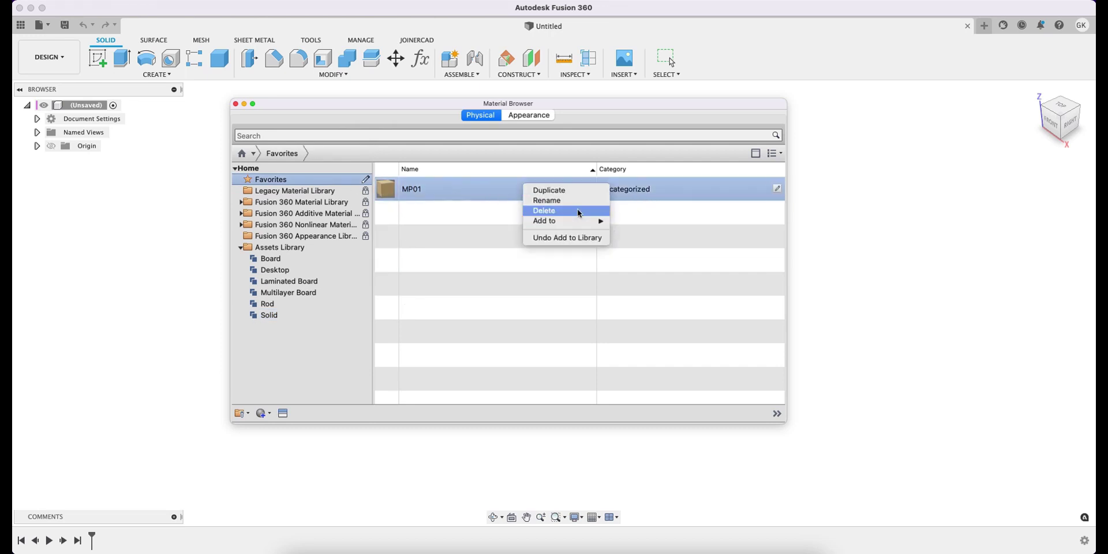
click(581, 203)
text(Pine)
key(Return)
Step: Open the Pine material for editing and change its description to "Solid Pine Material"
click(777, 188)
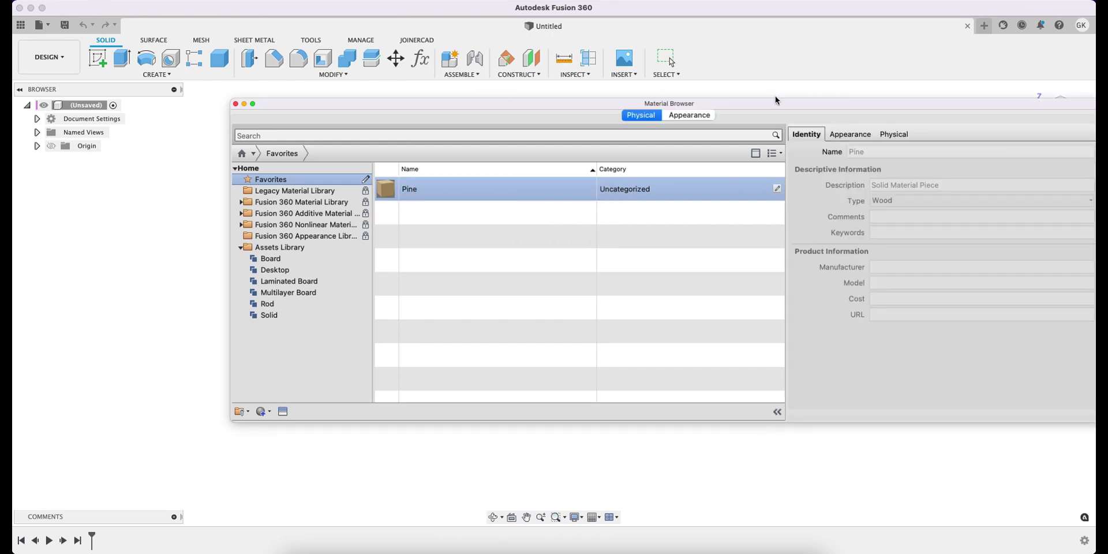
drag(774, 104, 631, 113)
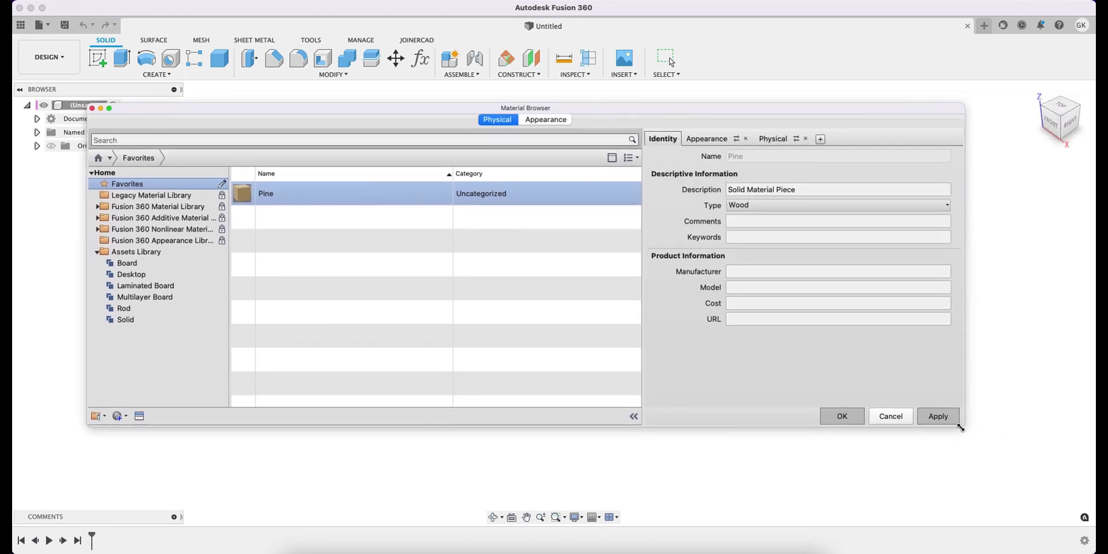
drag(961, 427, 782, 485)
drag(597, 113, 709, 98)
click(788, 173)
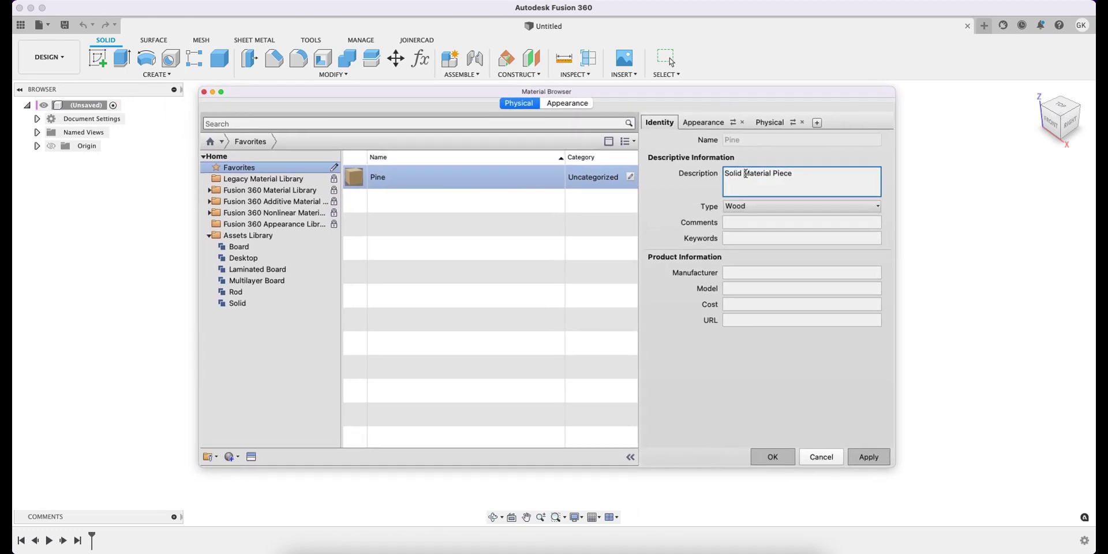
click(745, 174)
text(Pine)
double_click(790, 177)
key(BackSpace)
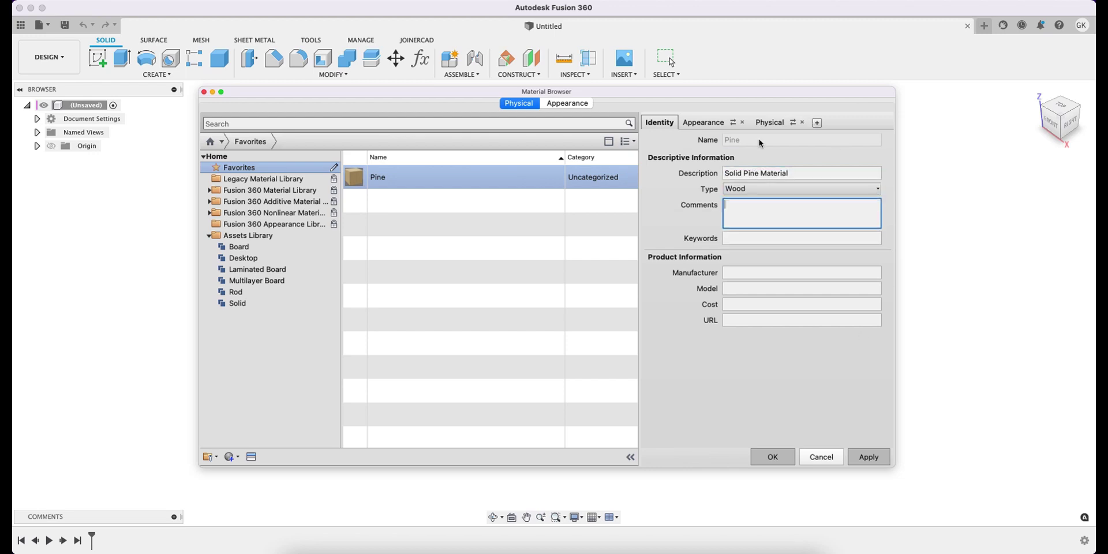
Step: Open the source of the Pine material's wood image and browse to the folder Users/Shared/WW Data/Assets/Textures
click(702, 122)
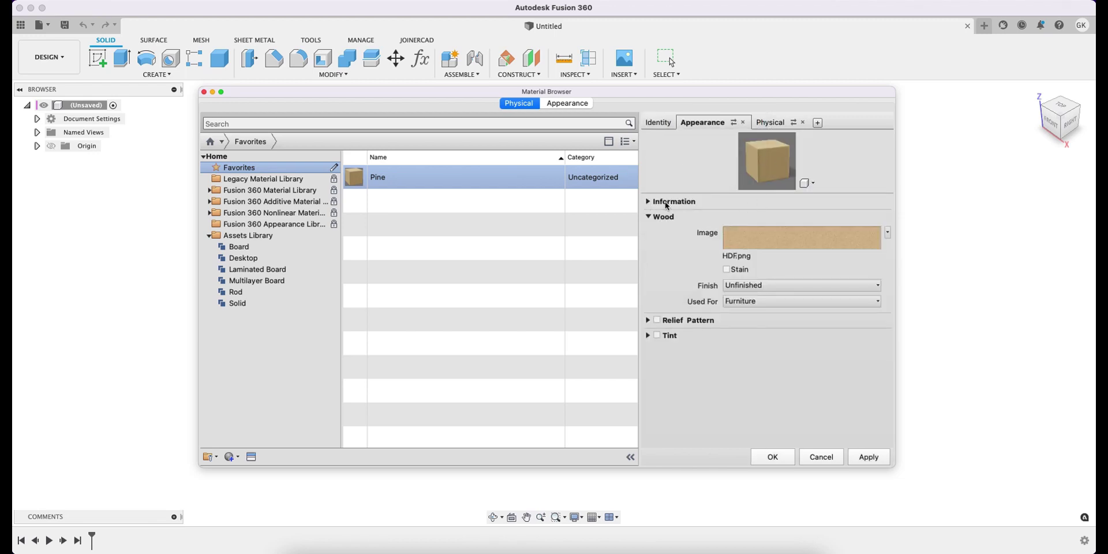
click(816, 242)
drag(908, 154, 458, 66)
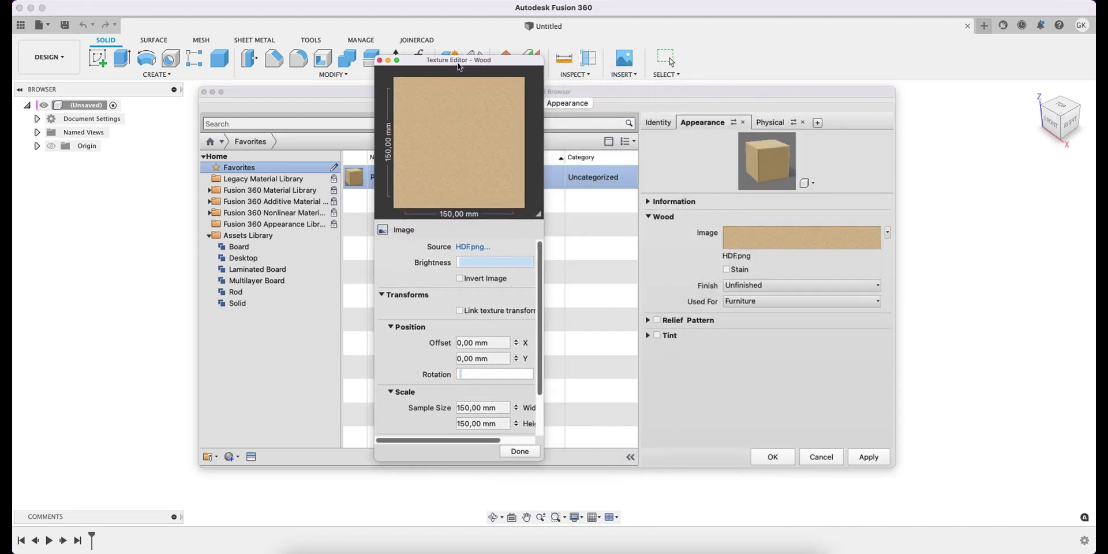
click(475, 247)
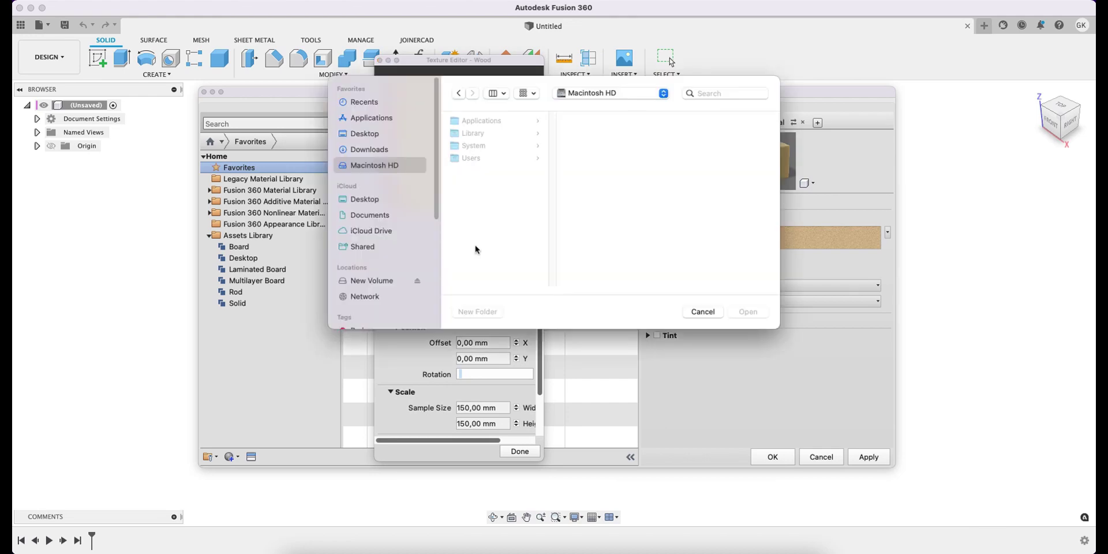
click(478, 158)
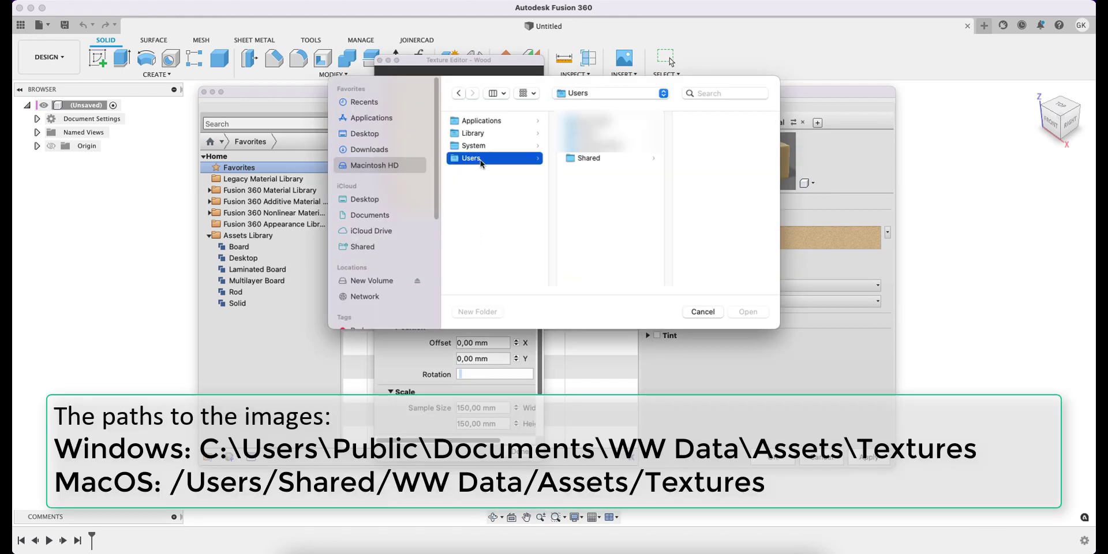
click(606, 162)
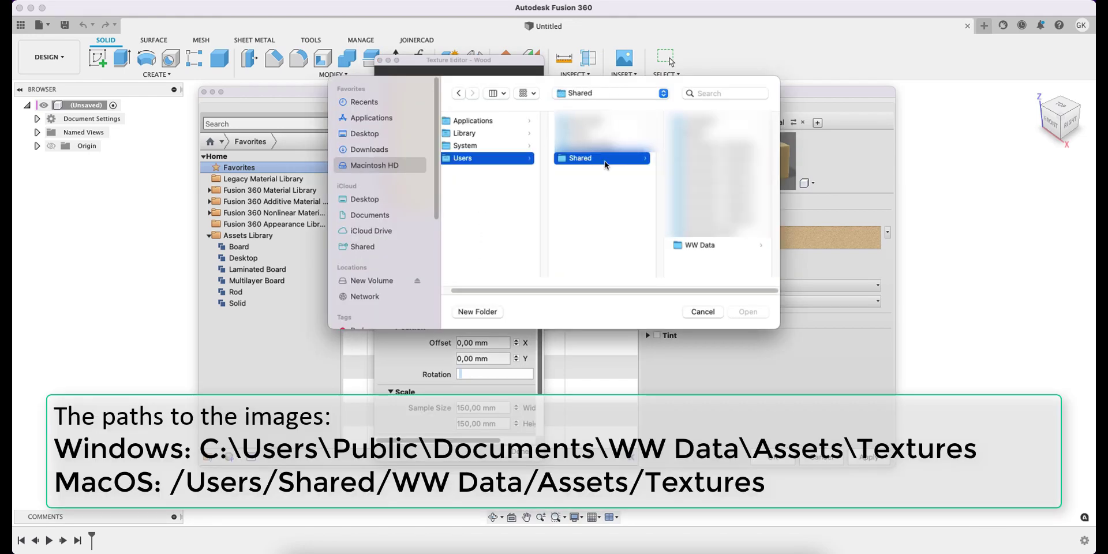
click(700, 245)
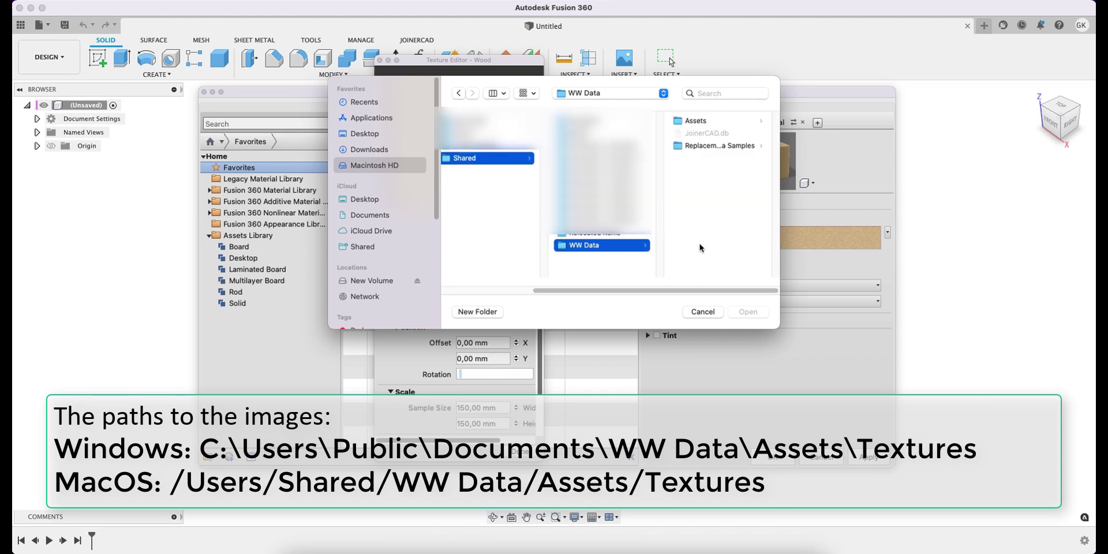
click(697, 122)
click(698, 133)
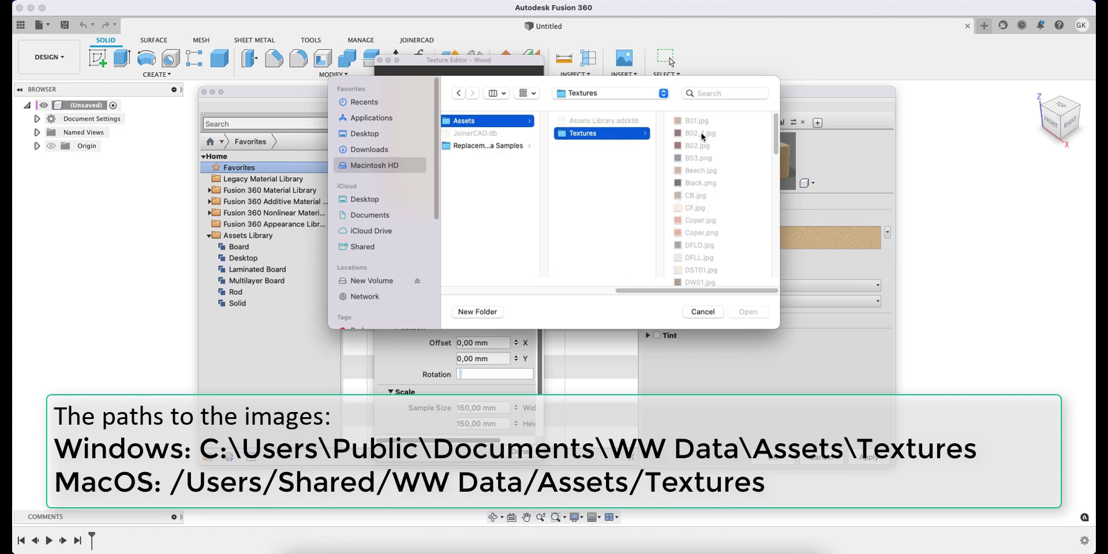
Step: Load Pine.png as the wood image and apply the change to the Pine material
scroll(734, 189, down, 1)
scroll(734, 189, down, 10)
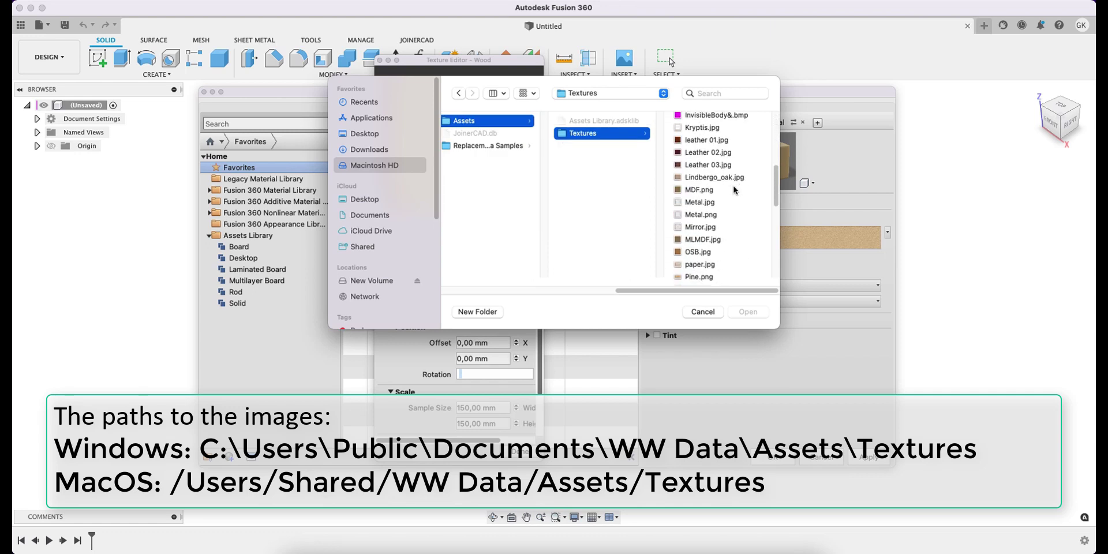
click(686, 277)
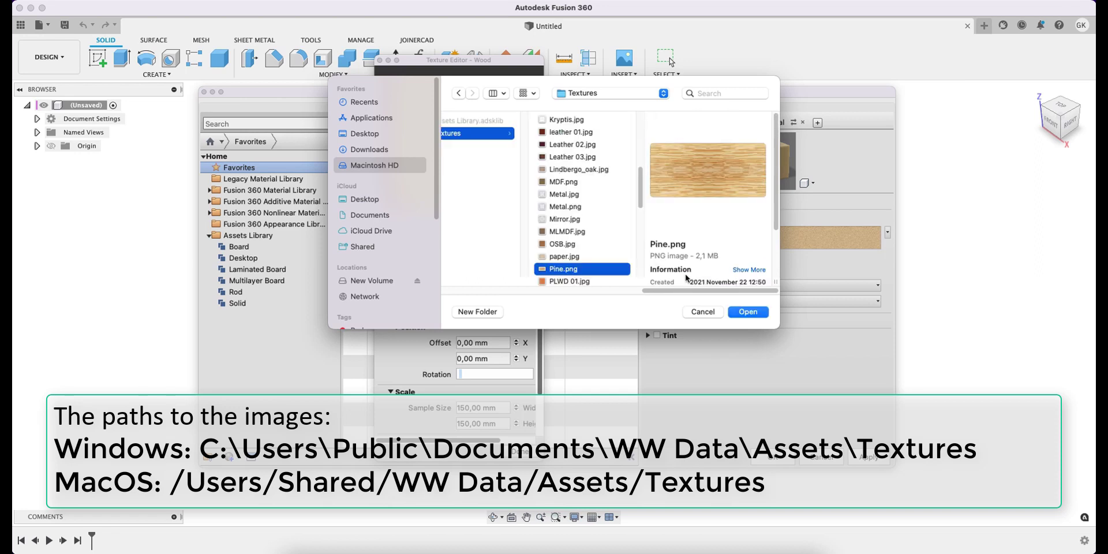
click(748, 312)
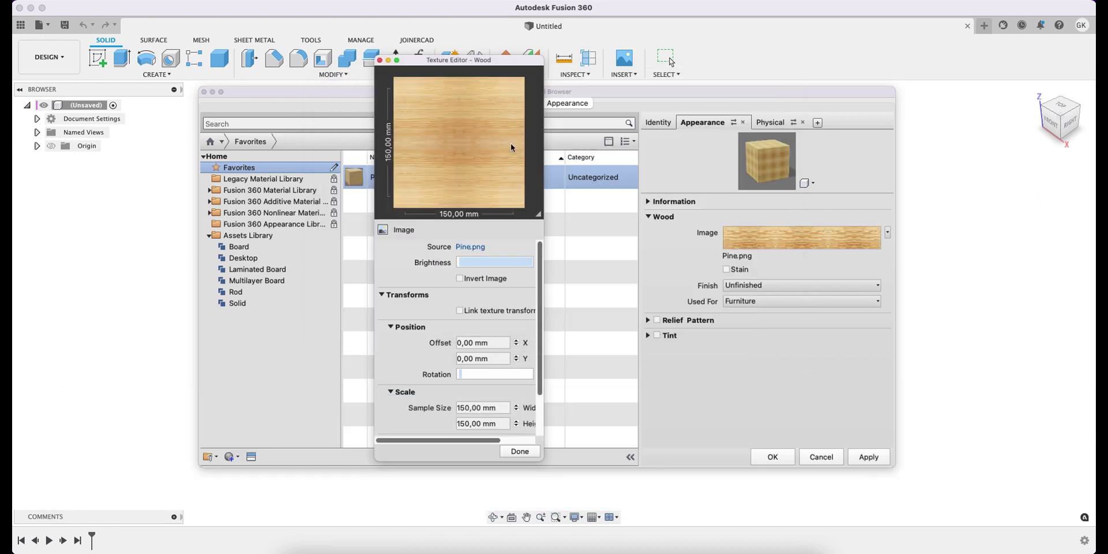
scroll(530, 387, down, 3)
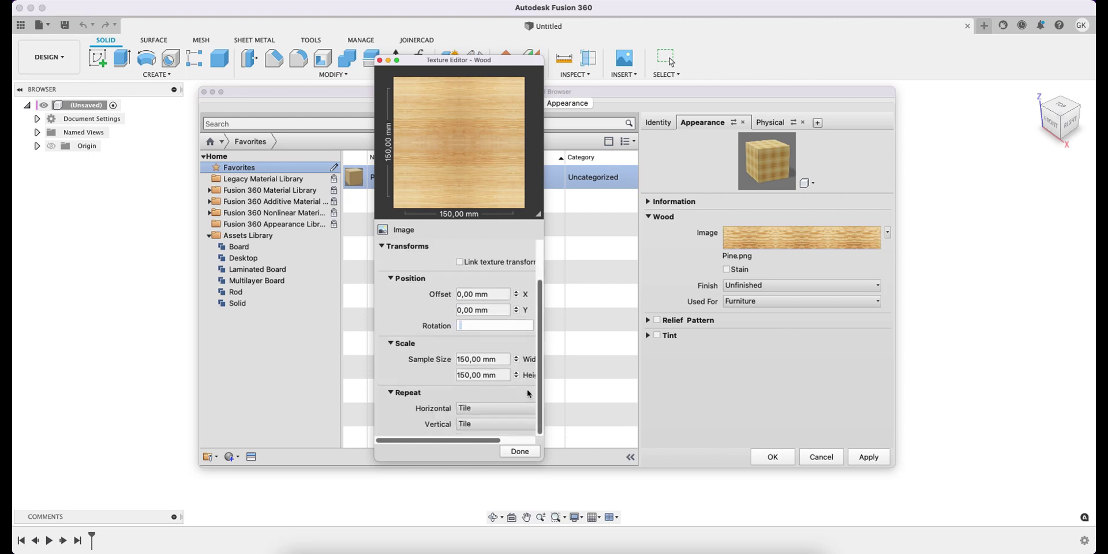
click(513, 456)
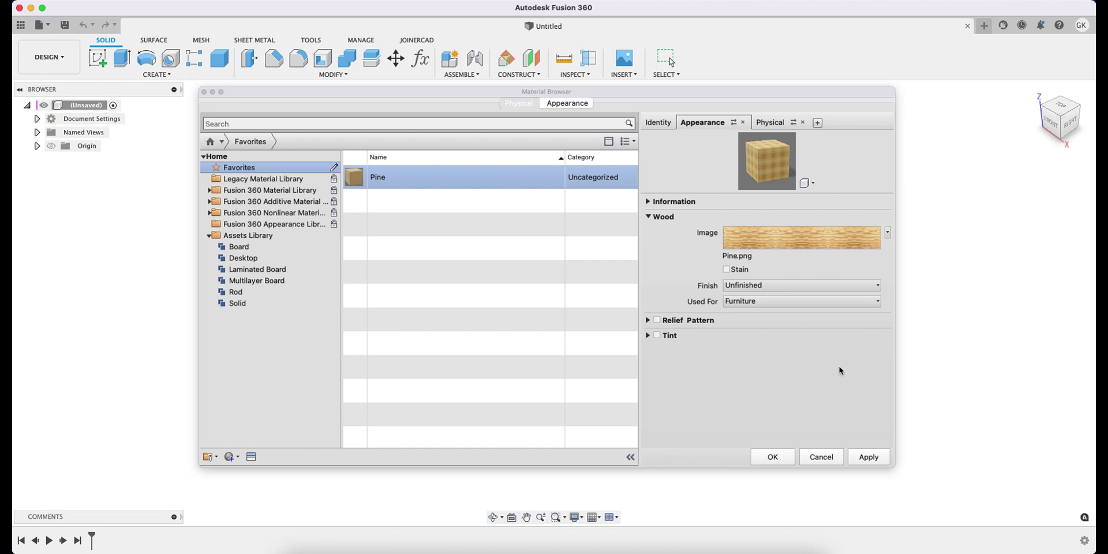
click(877, 457)
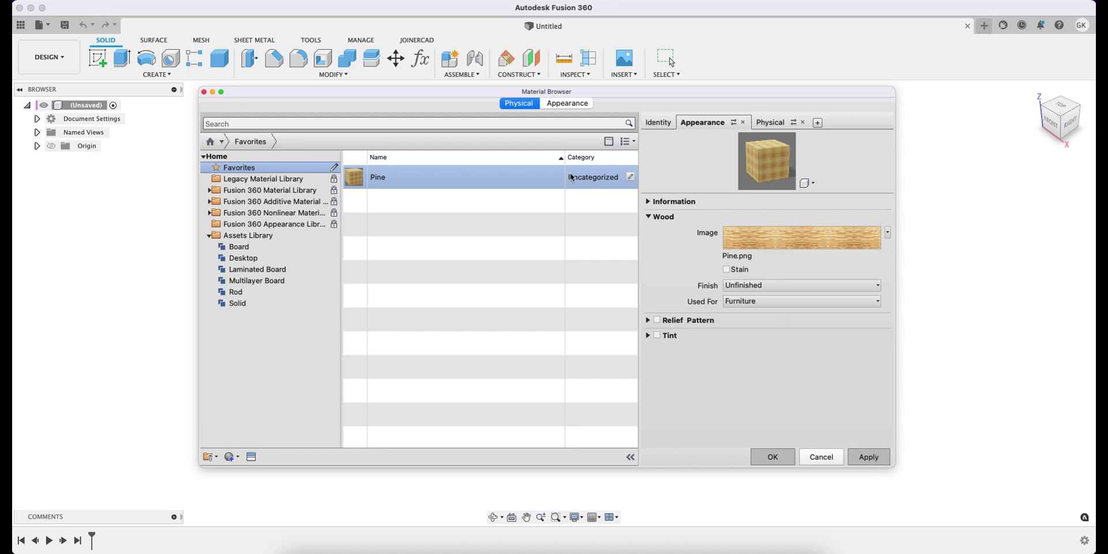
Step: Add the Pine material from Favorites to the Solid category of the Assets Library
right_click(494, 176)
mouse_move(557, 211)
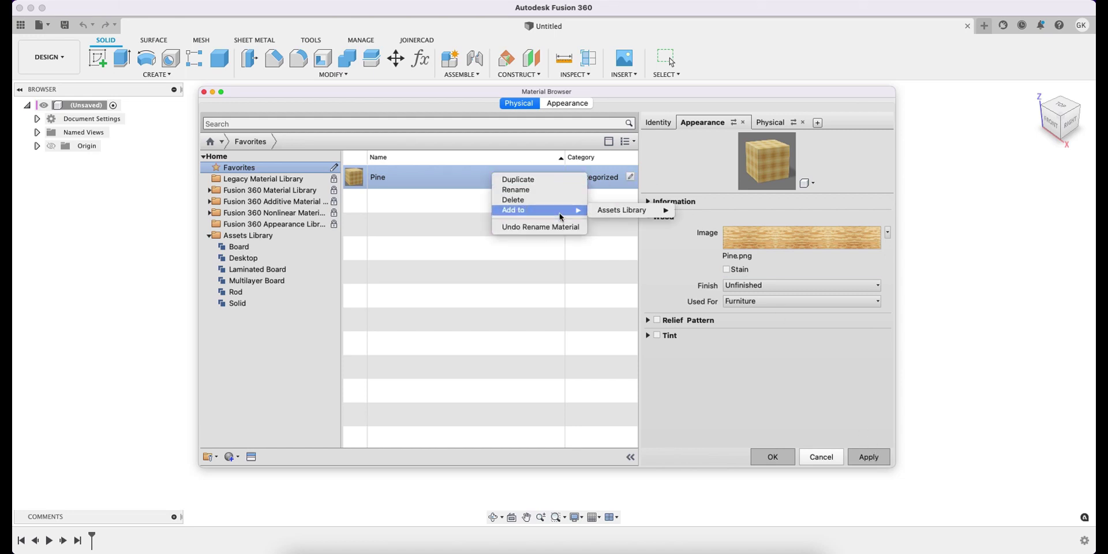
mouse_move(629, 211)
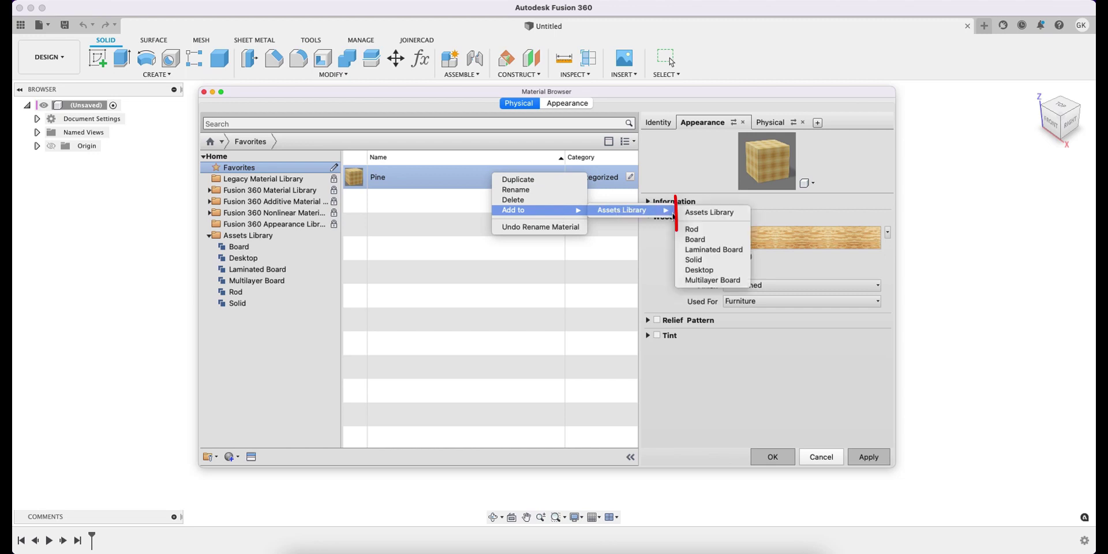
click(720, 271)
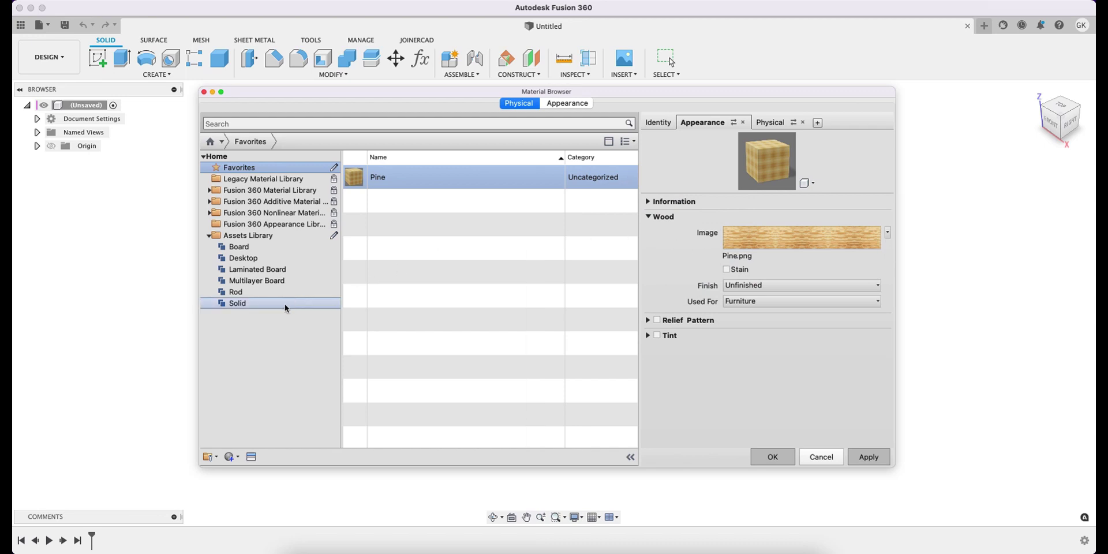
Step: Delete the Pine material from Favorites and select its copy in the Assets Library's Solid category
right_click(425, 178)
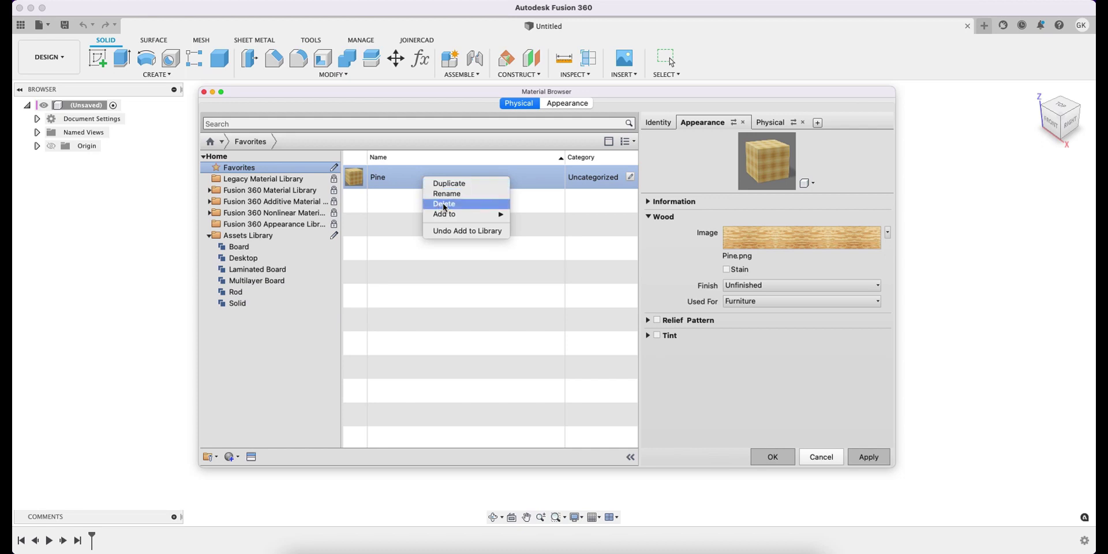
click(445, 205)
click(239, 247)
click(237, 303)
click(420, 277)
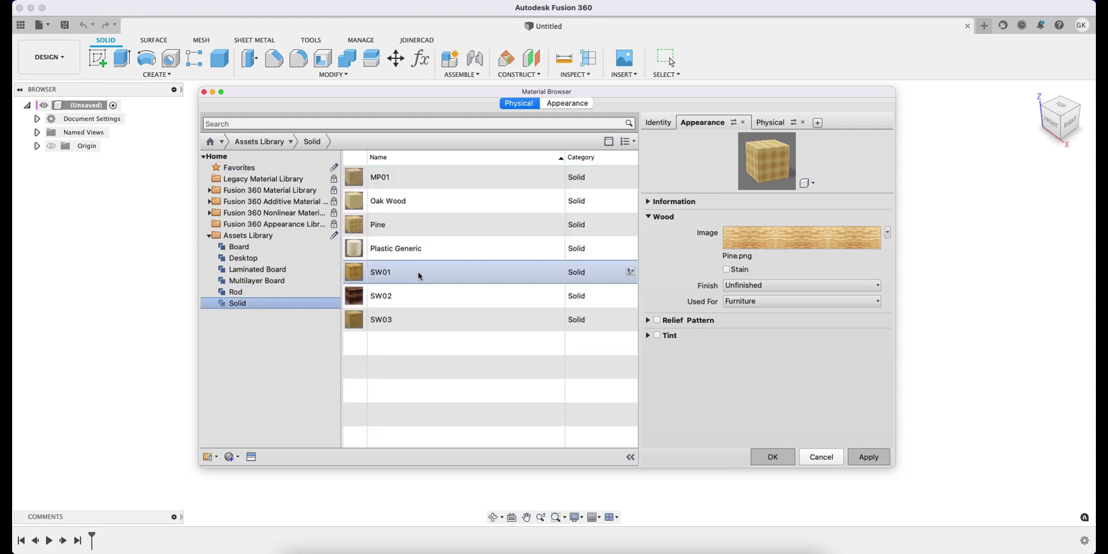
click(401, 227)
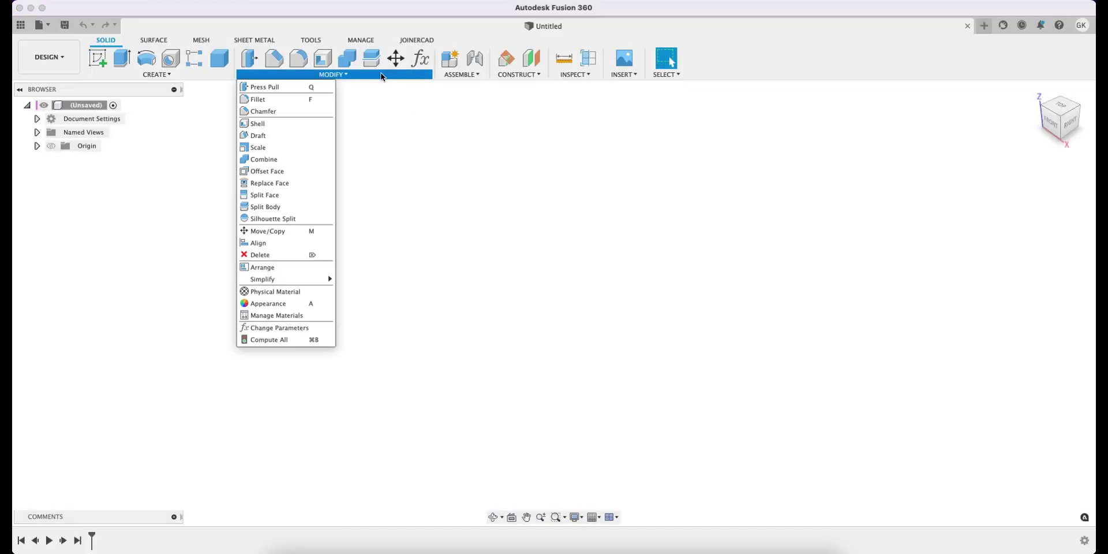
Step: Open the material manager, switch to appearances and expand the Assets Library categories
click(312, 316)
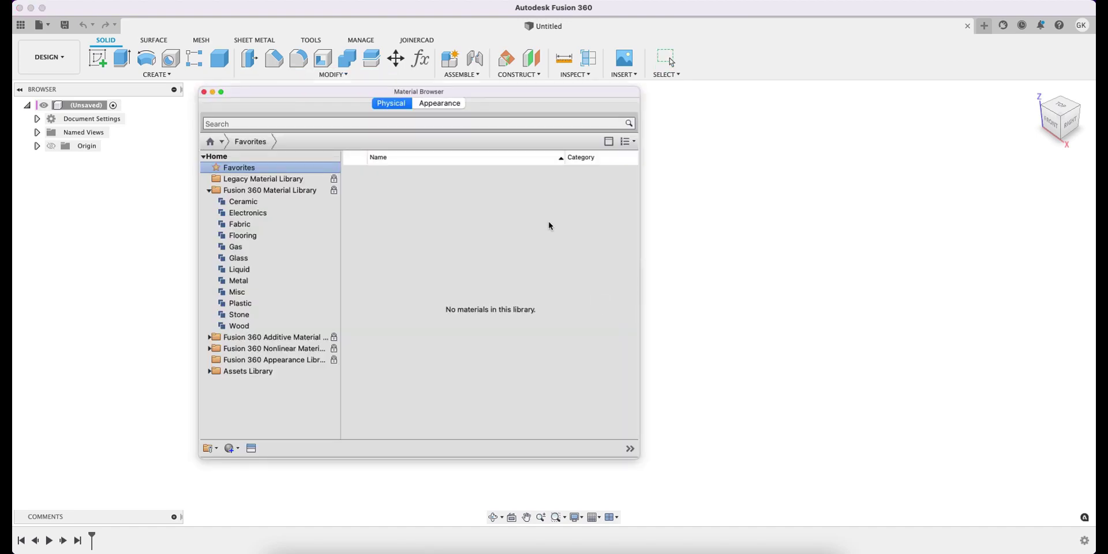
click(455, 108)
click(209, 187)
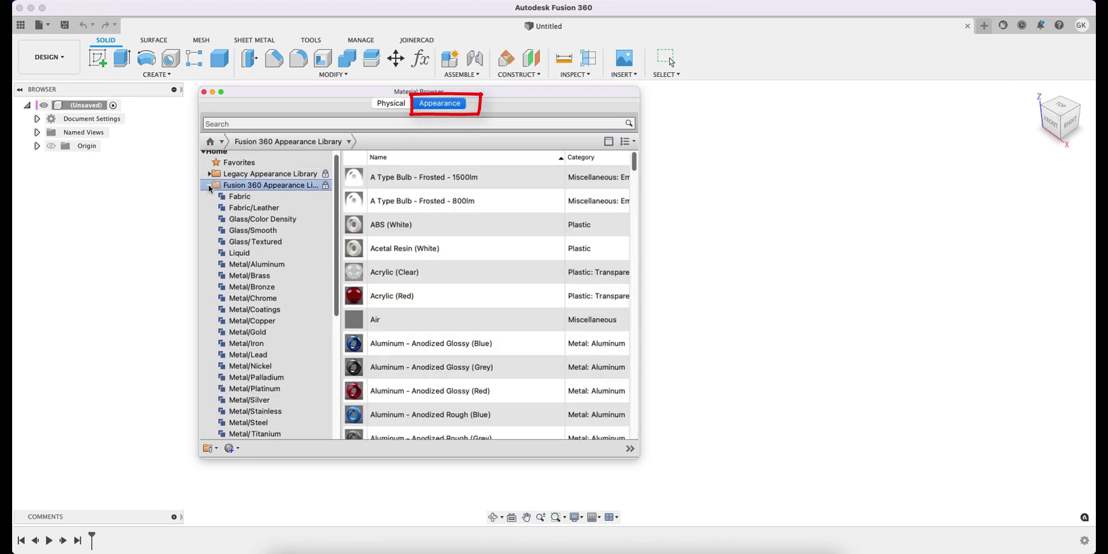
click(210, 186)
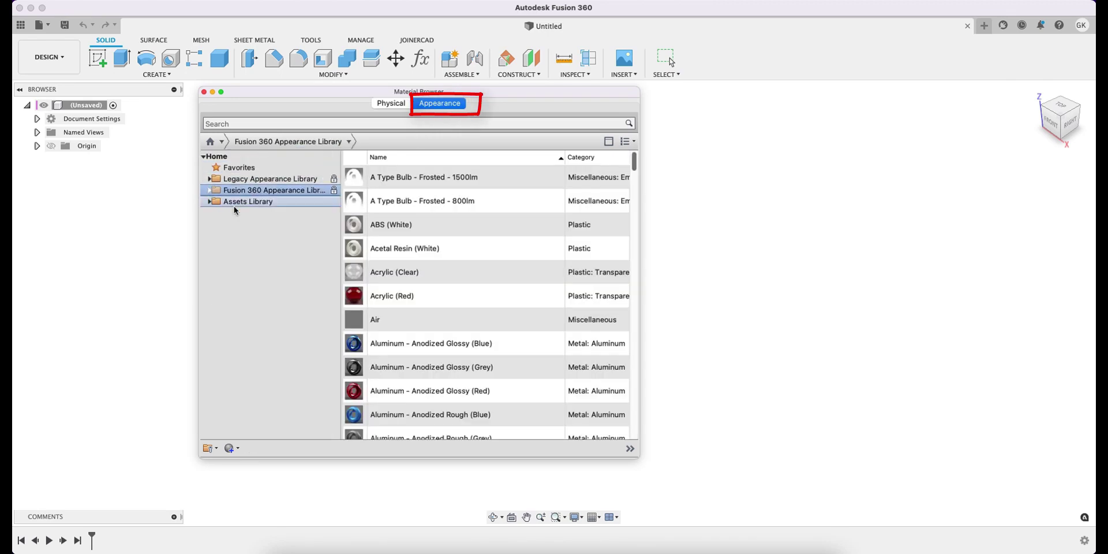
click(207, 202)
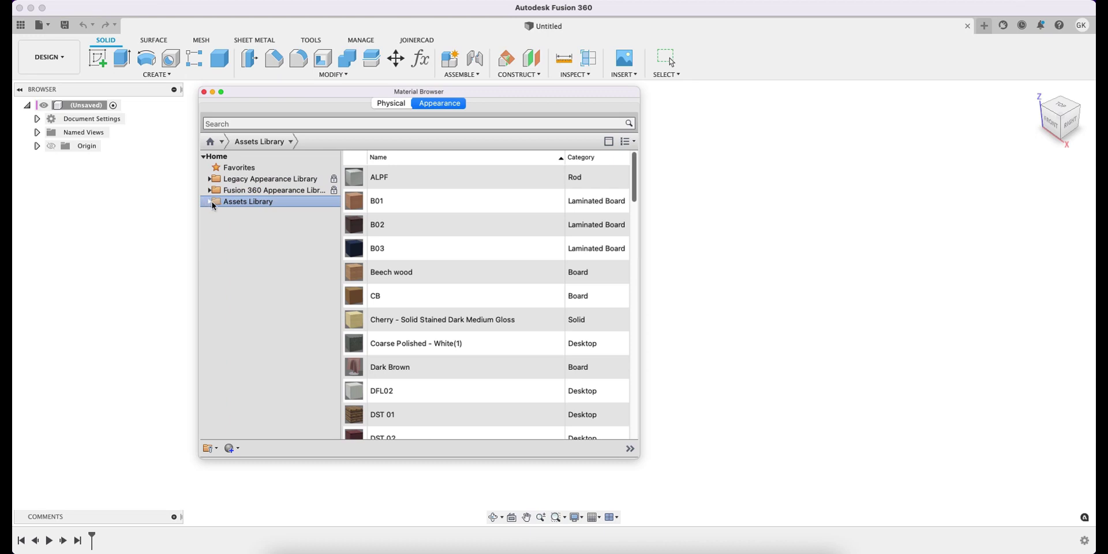
click(210, 202)
Step: Add the appearance B01 from the Assets Library's Laminated Board category to Favorites
click(270, 238)
click(479, 183)
right_click(482, 185)
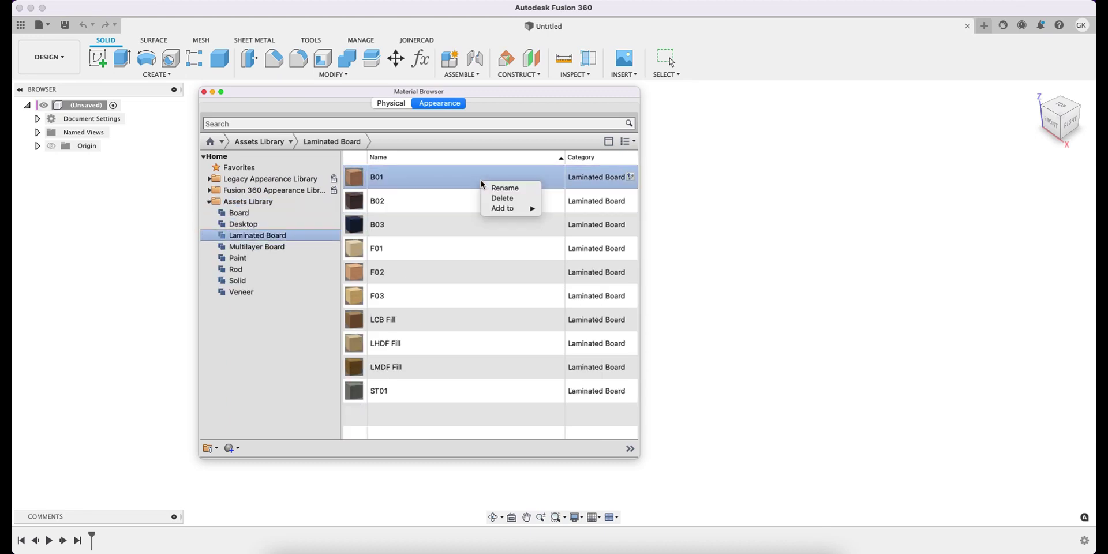
mouse_move(514, 208)
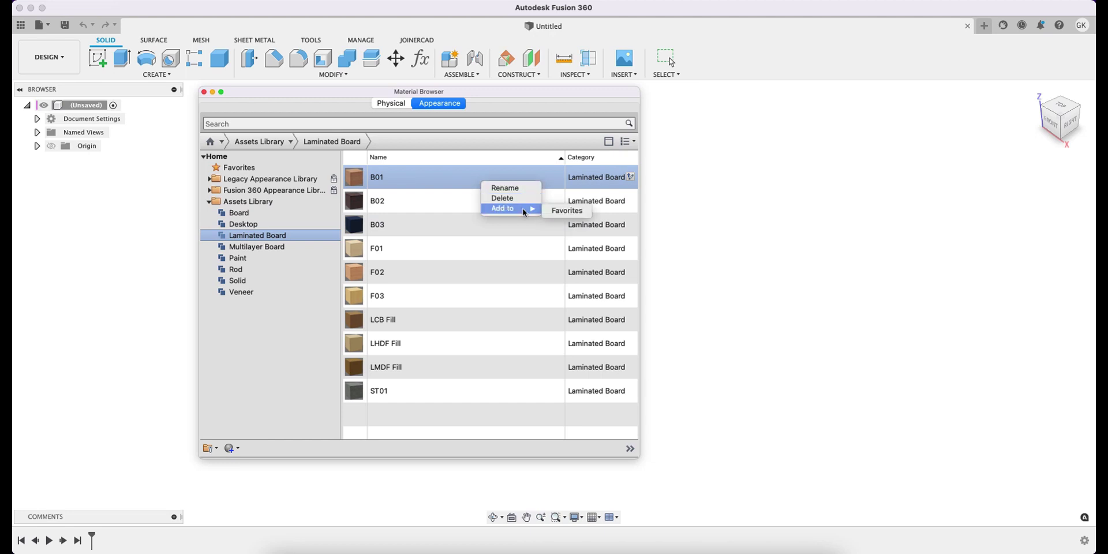
click(568, 211)
Step: Rename the B01 appearance in Favorites as Lindbergo Oak
click(285, 167)
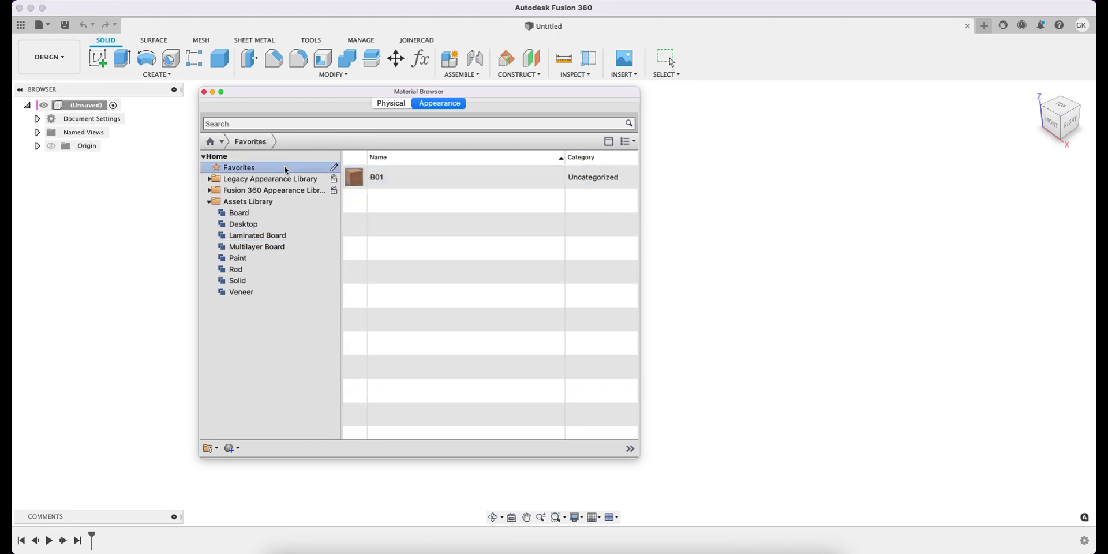
click(417, 183)
right_click(419, 184)
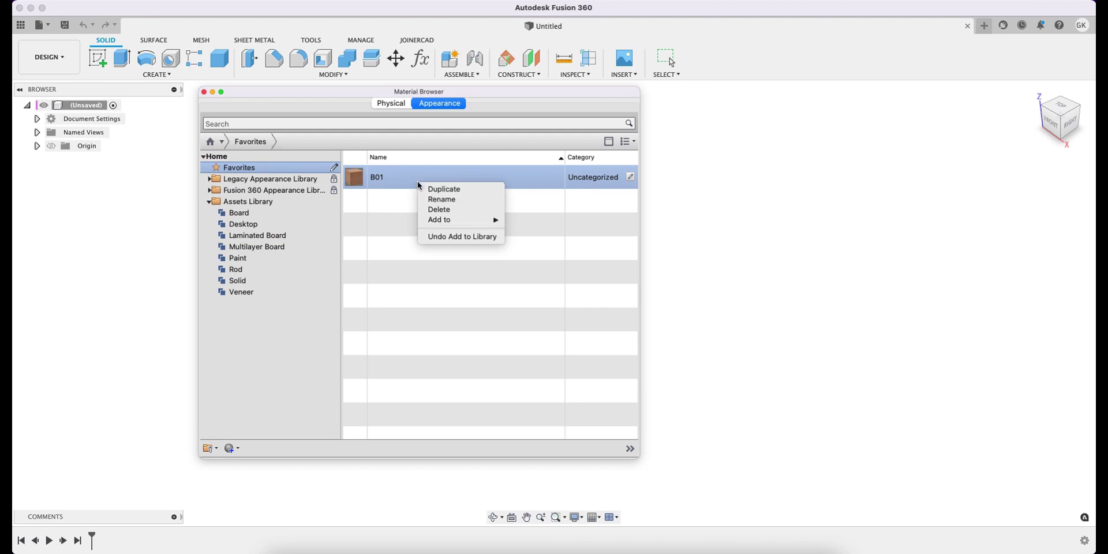
click(451, 199)
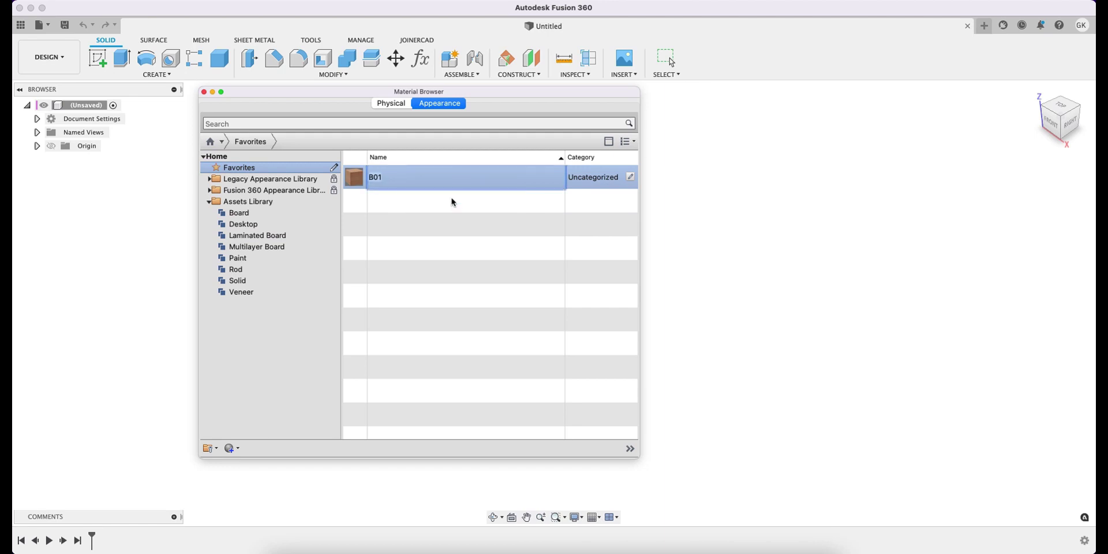
key(BackSpace)
key(Return)
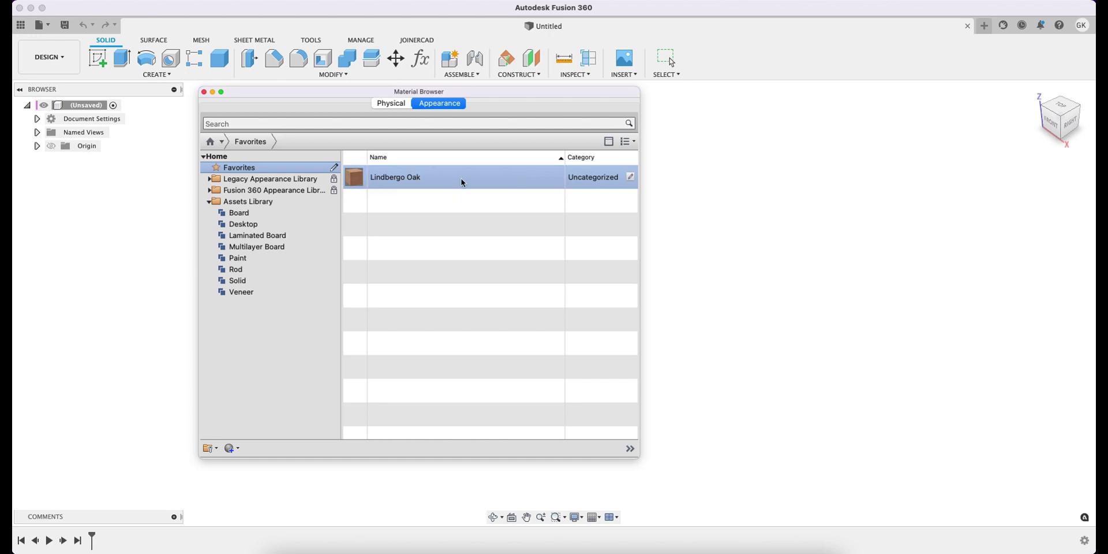
Step: Replace the Lindbergo Oak appearance's wood image with Lindbergo_oak.jpg from the Textures folder and apply the change
click(630, 177)
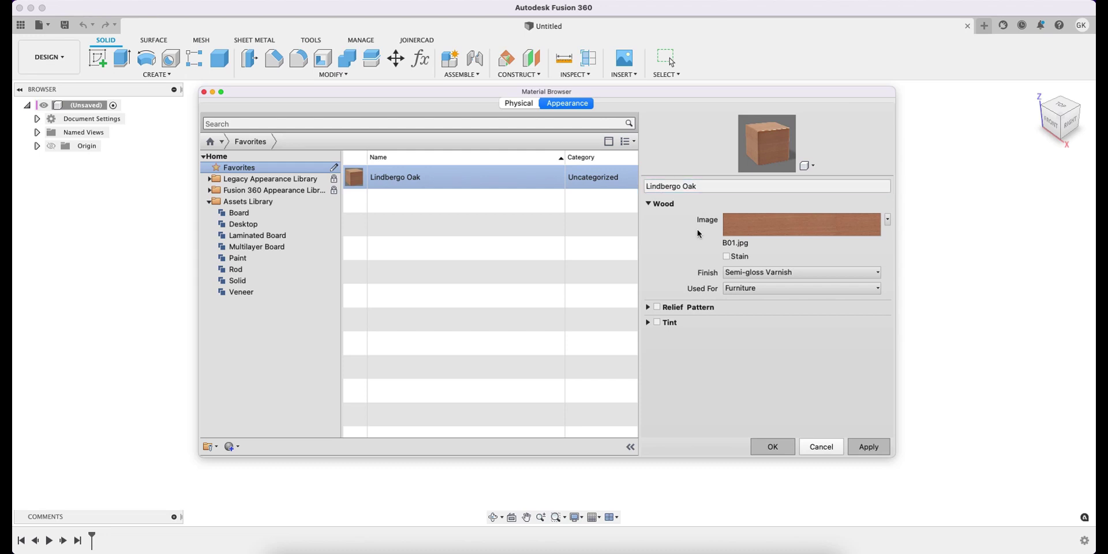
click(748, 226)
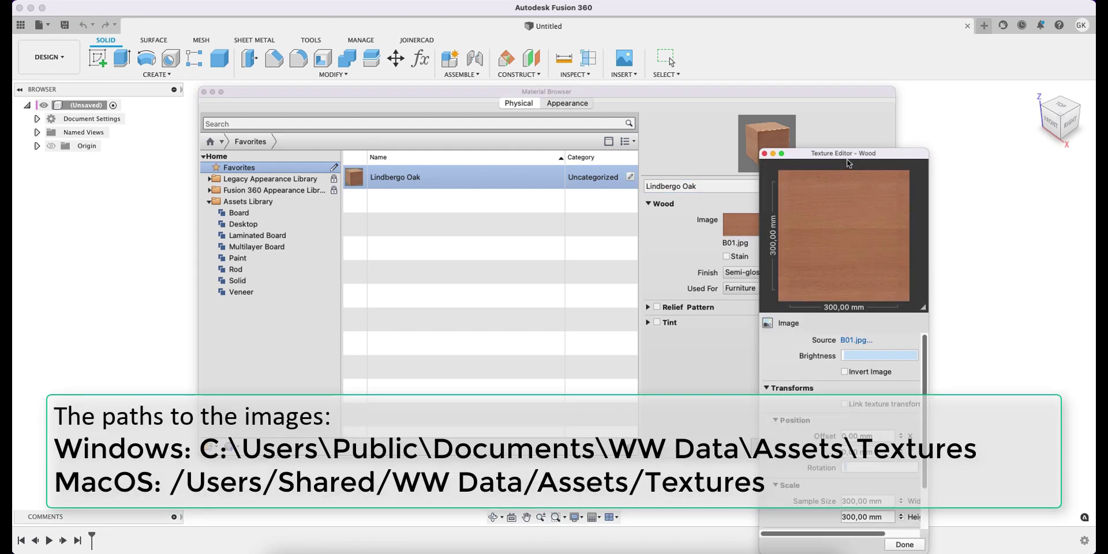
drag(847, 158, 462, 61)
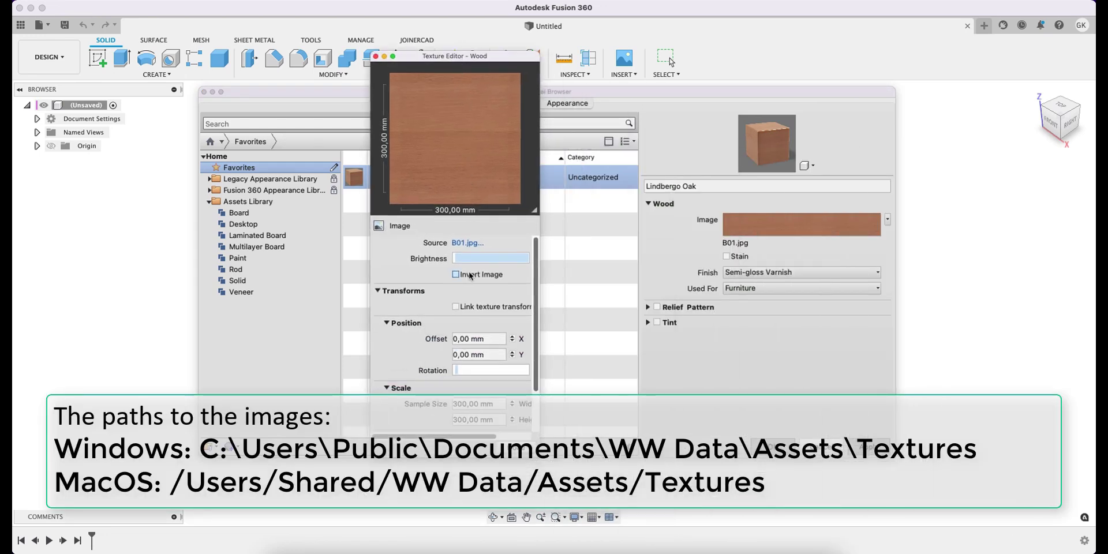
click(467, 243)
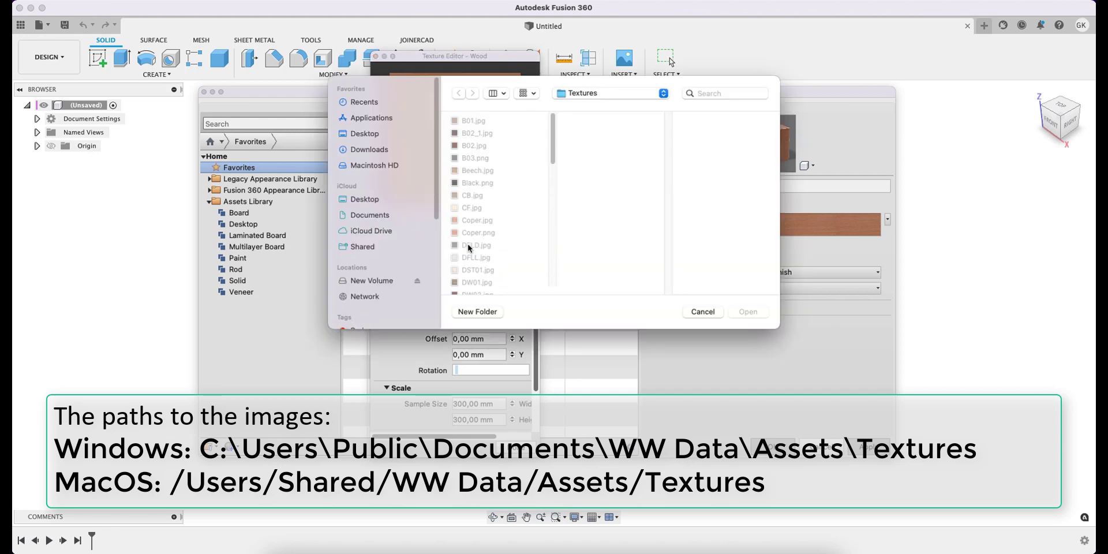
scroll(491, 234, down, 10)
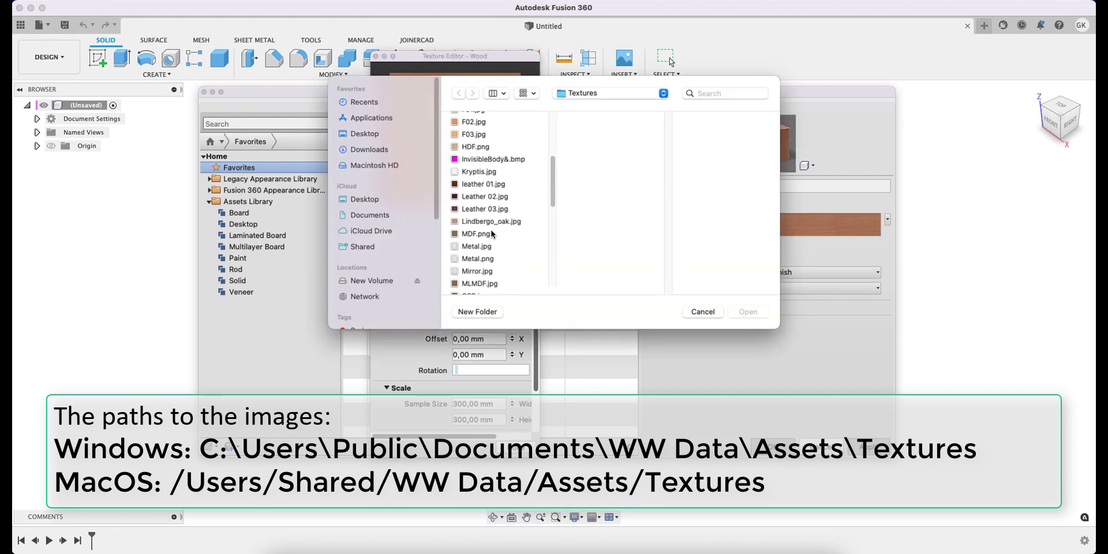
click(499, 225)
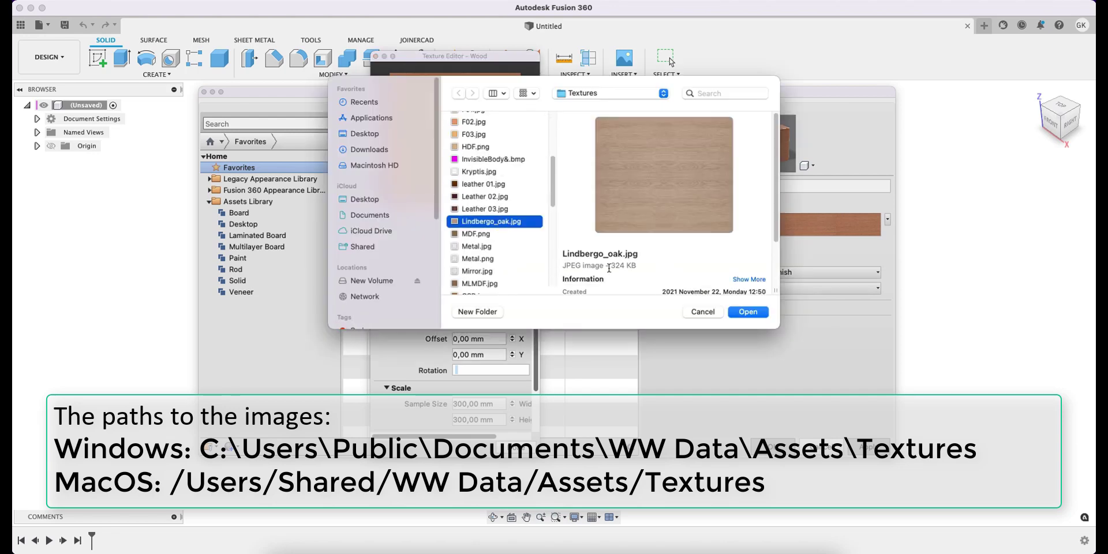
click(741, 313)
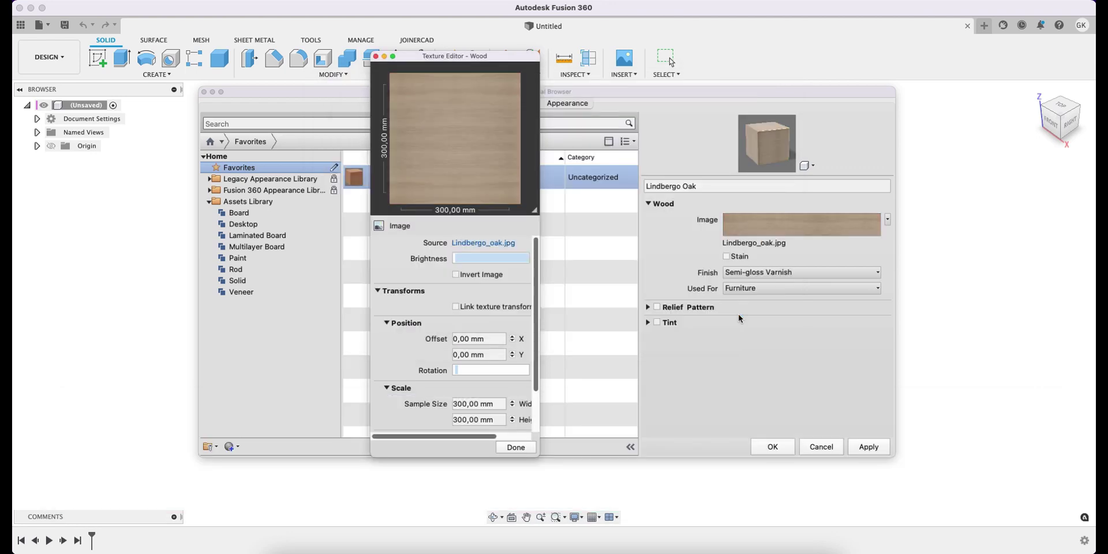
click(530, 447)
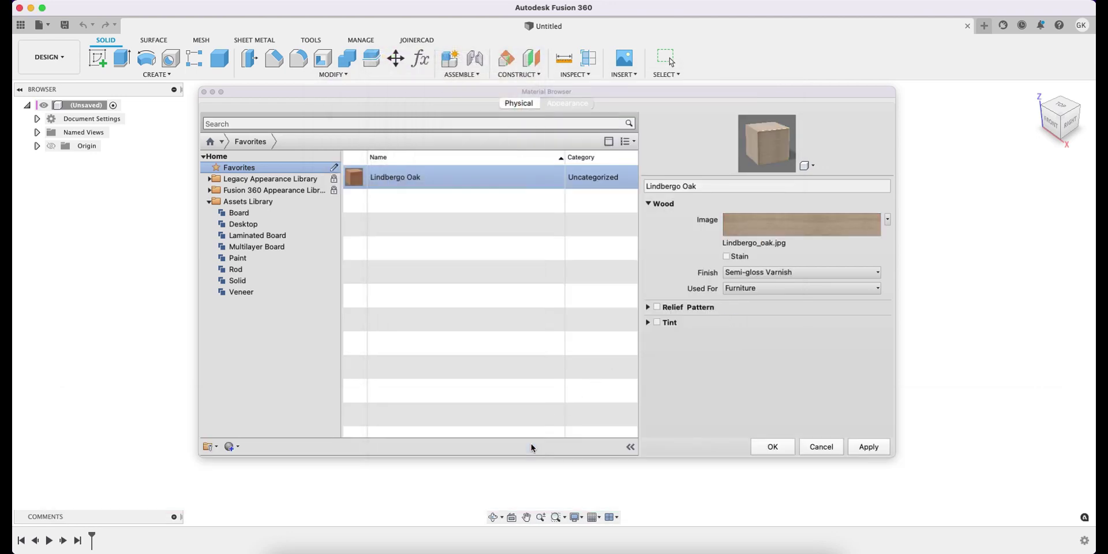
click(886, 449)
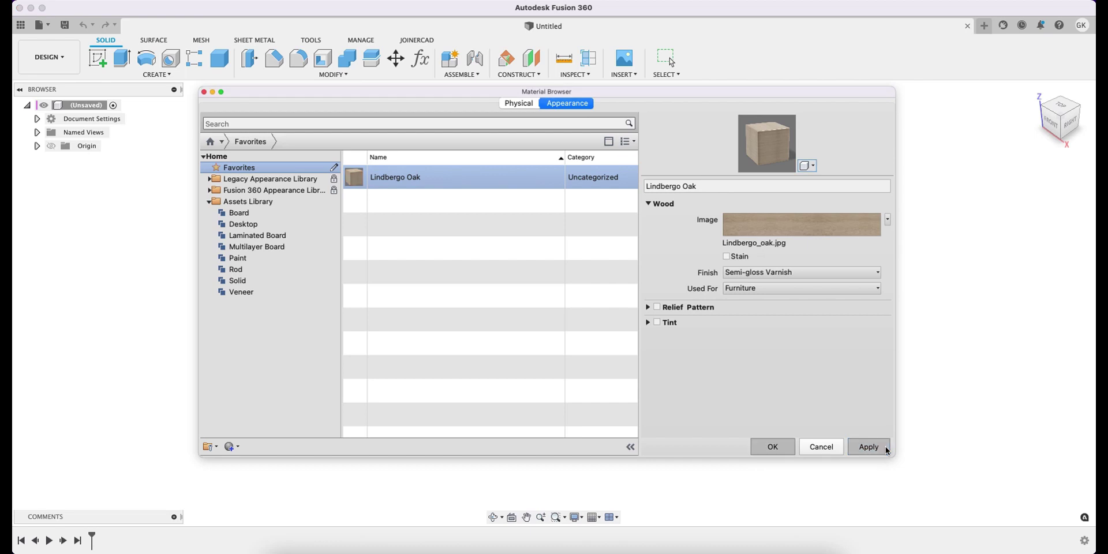
Step: Add the Lindbergo Oak appearance from Favorites to the Assets Library's Laminated Board category
right_click(499, 176)
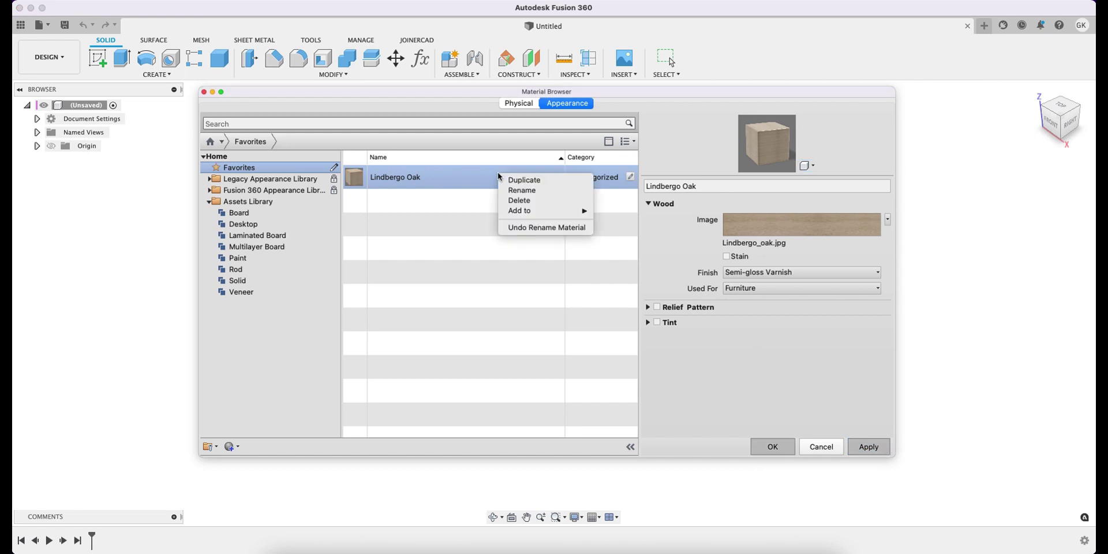
mouse_move(549, 216)
mouse_move(597, 213)
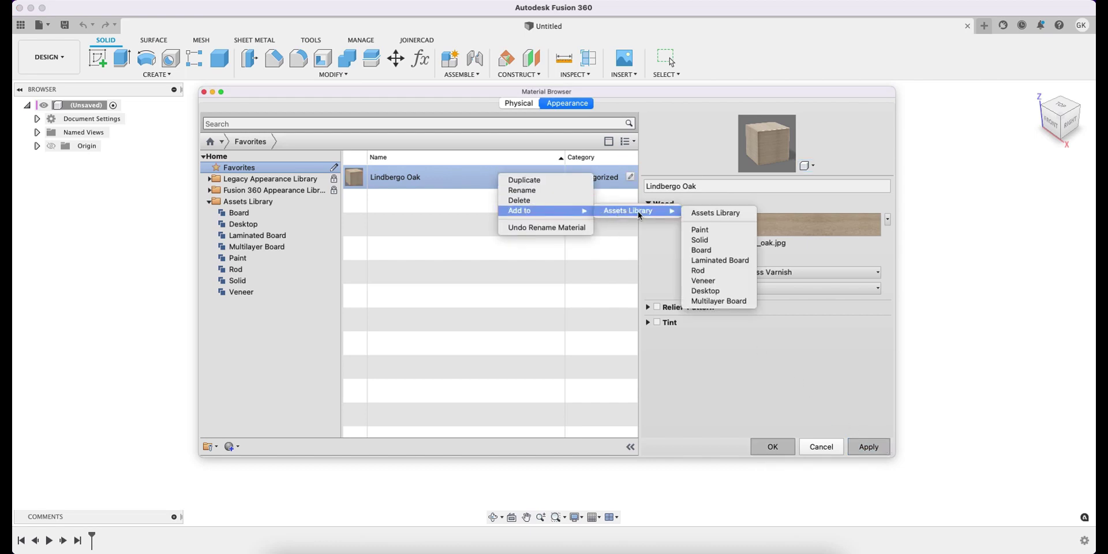
click(734, 263)
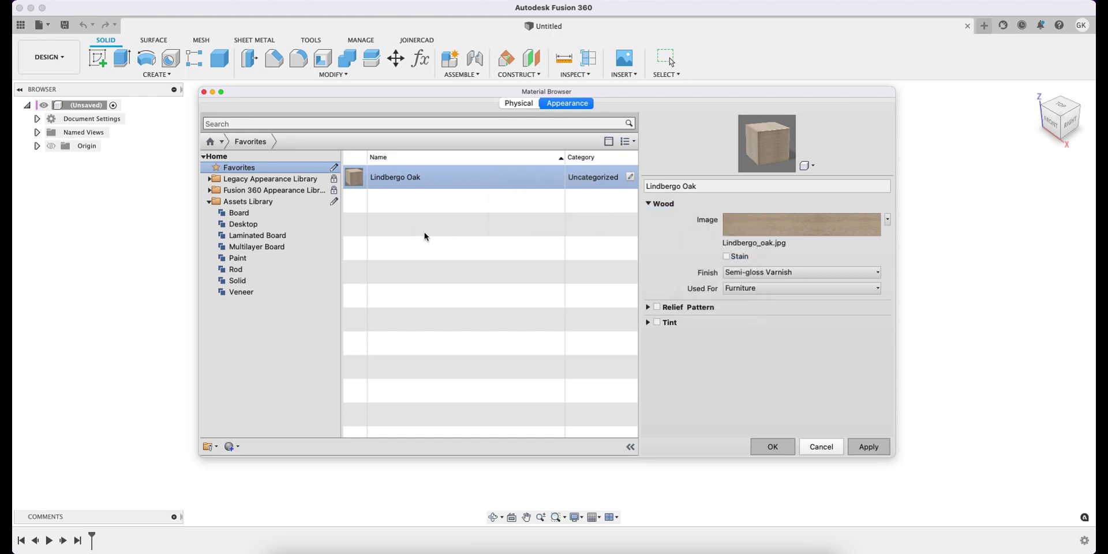
Step: Delete Lindbergo Oak from Favorites, select its copy in the Assets Library's Laminated Board category and dismiss the appearance edits
right_click(445, 178)
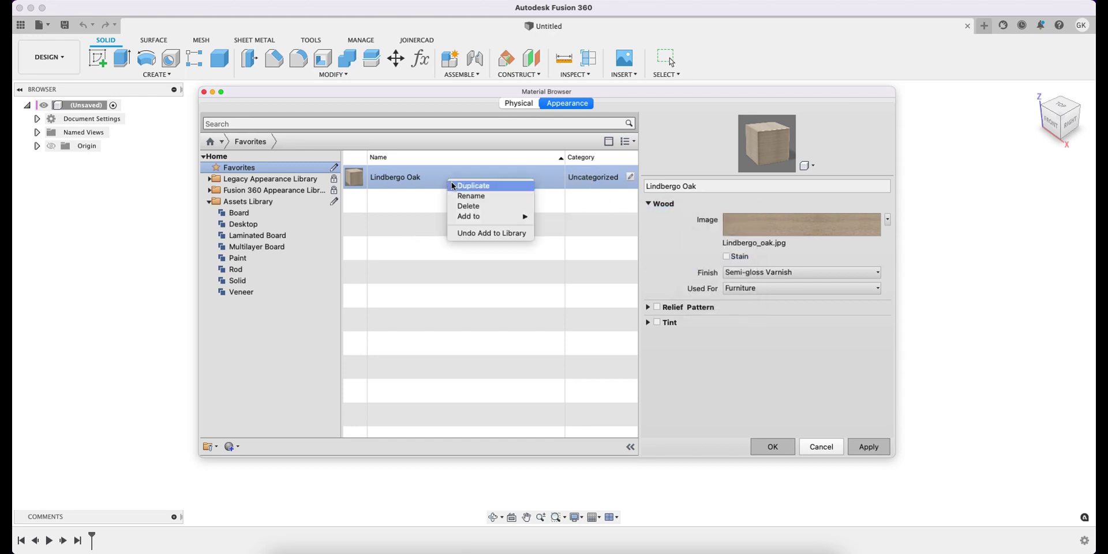
click(508, 208)
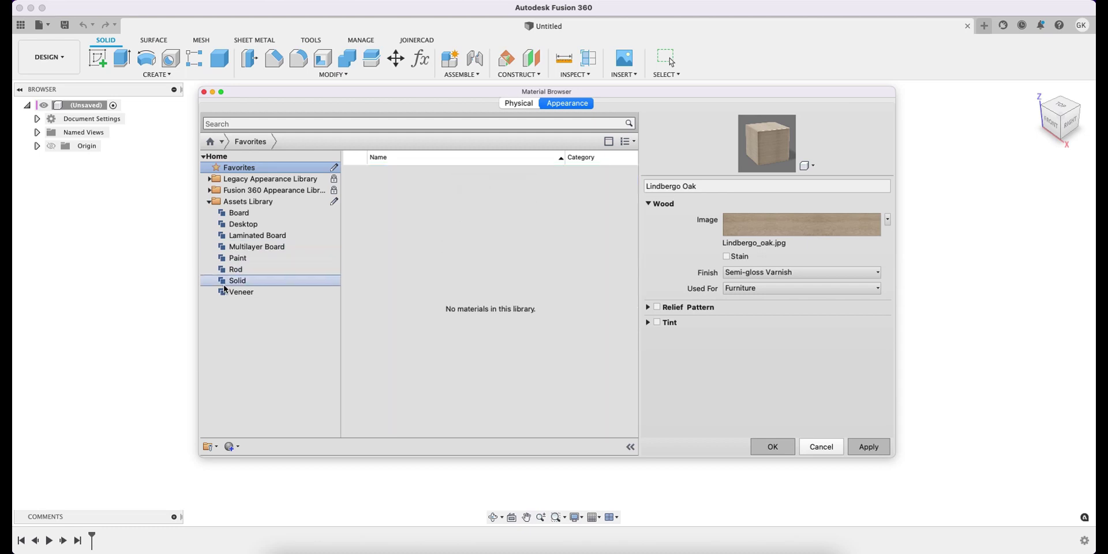
click(284, 238)
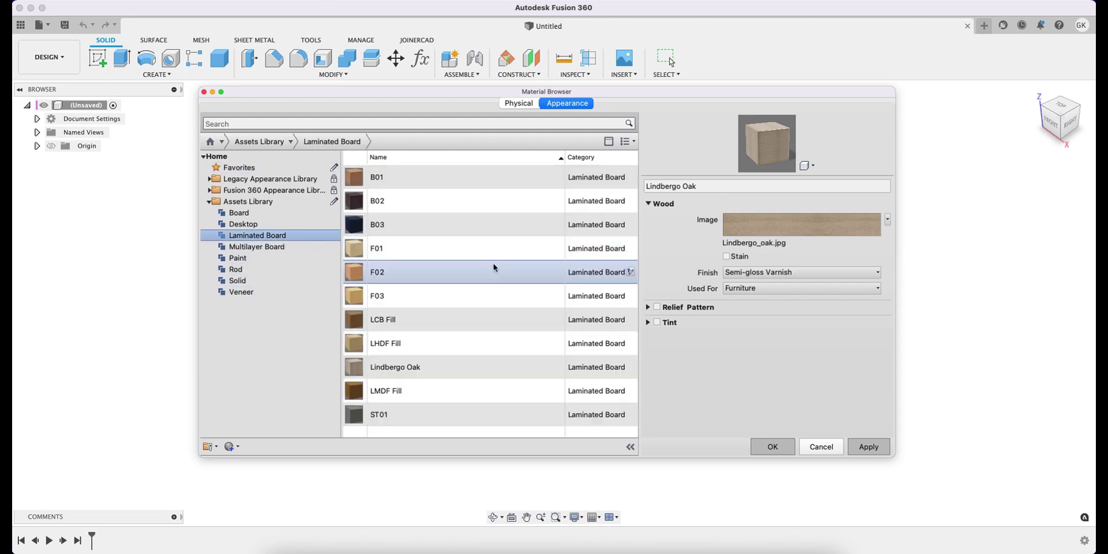
click(451, 364)
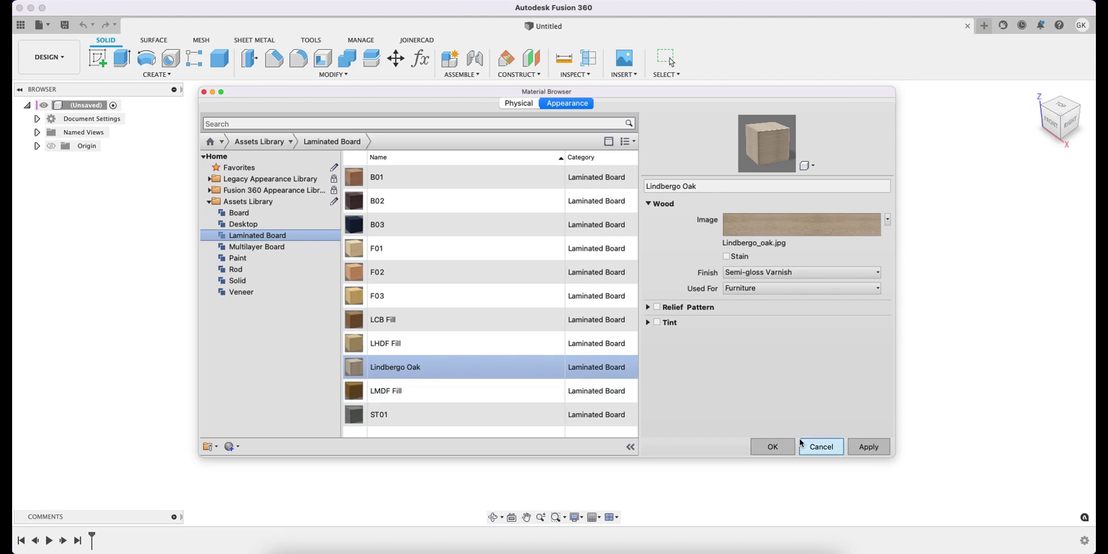
click(821, 447)
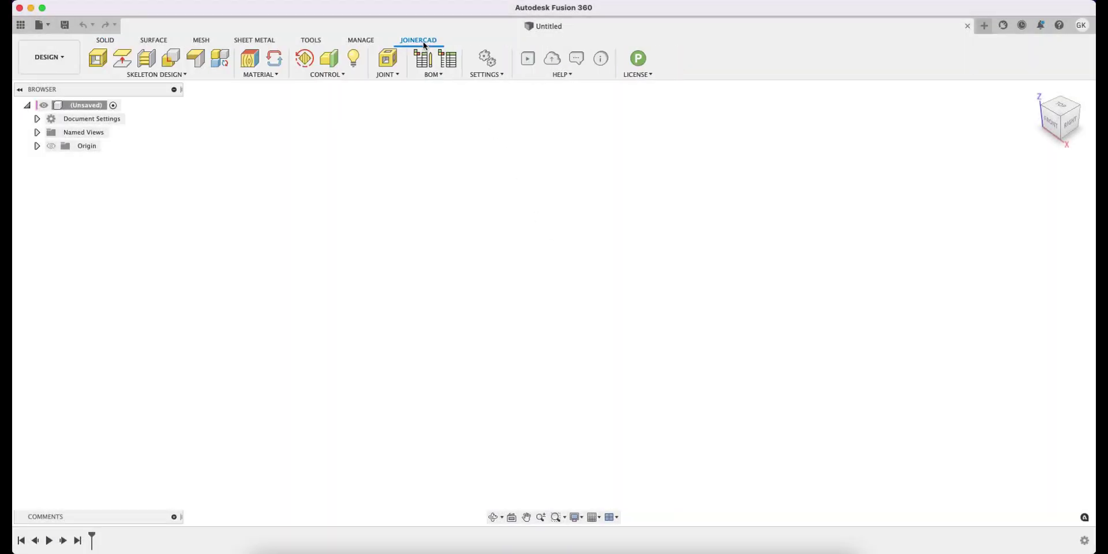
Step: Pin JoinerCAD's Material Editor to the toolbar and launch it
click(268, 75)
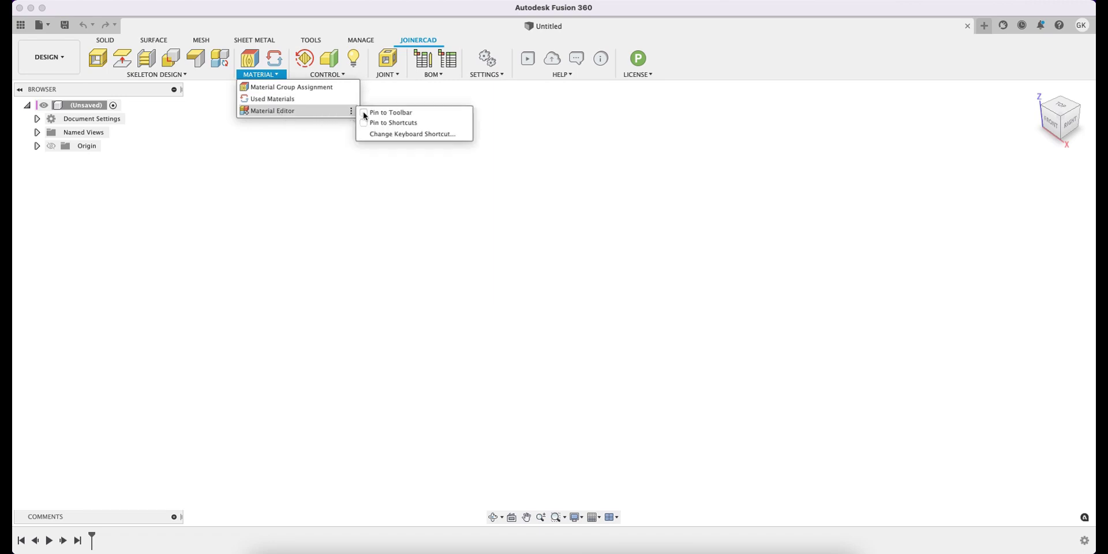
click(369, 115)
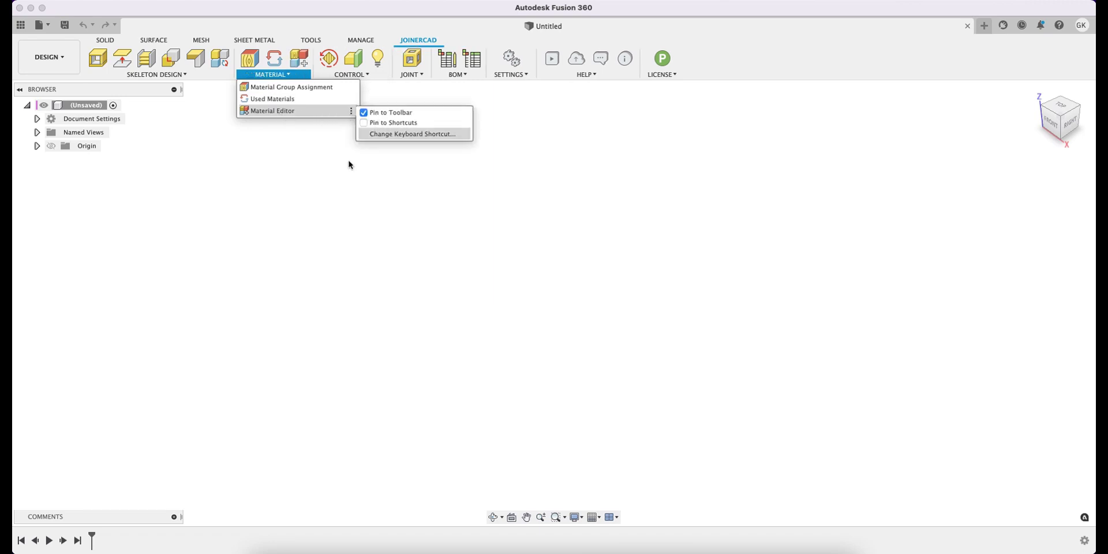
click(304, 66)
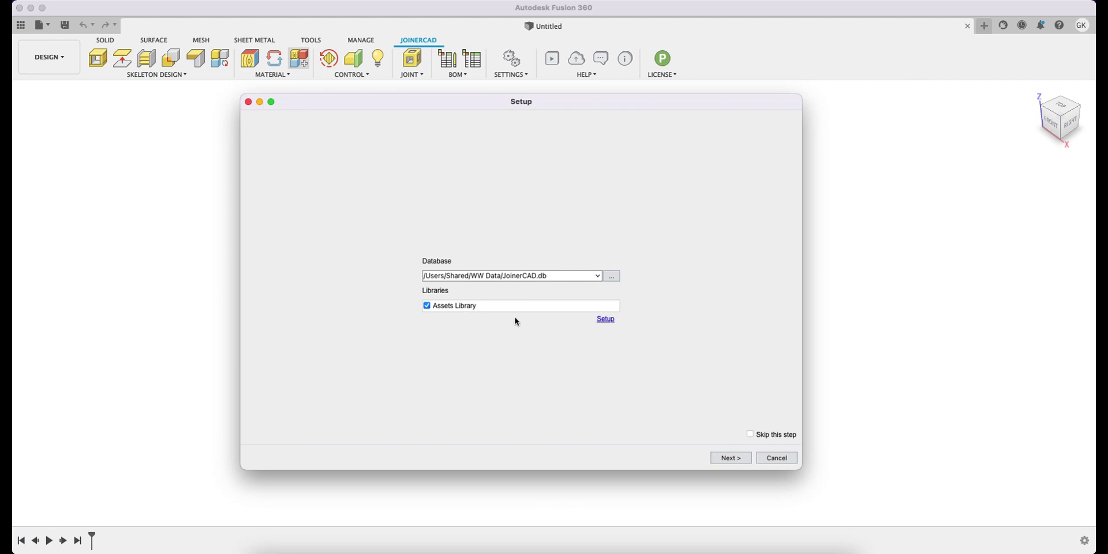
Step: Review the Asset Library properties available for mapping to the database's Name and Code in the library setup, keeping the current mapping
click(615, 323)
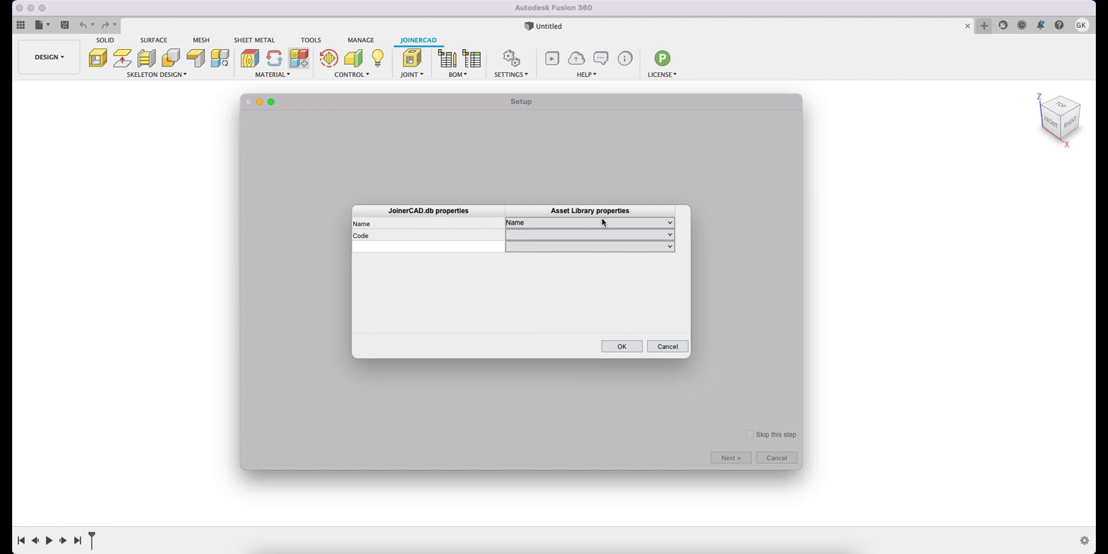
click(626, 223)
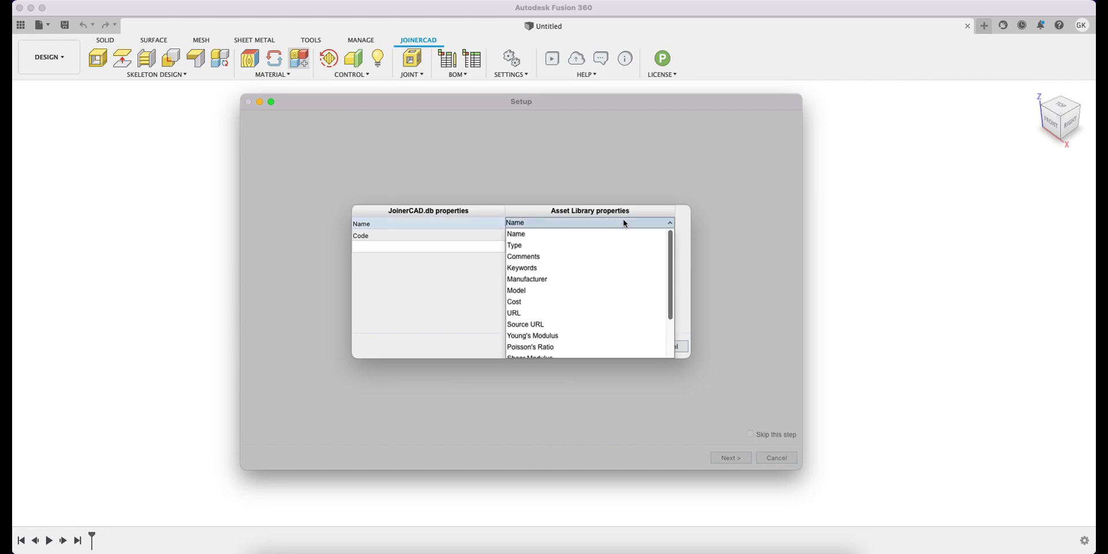
click(626, 223)
click(551, 237)
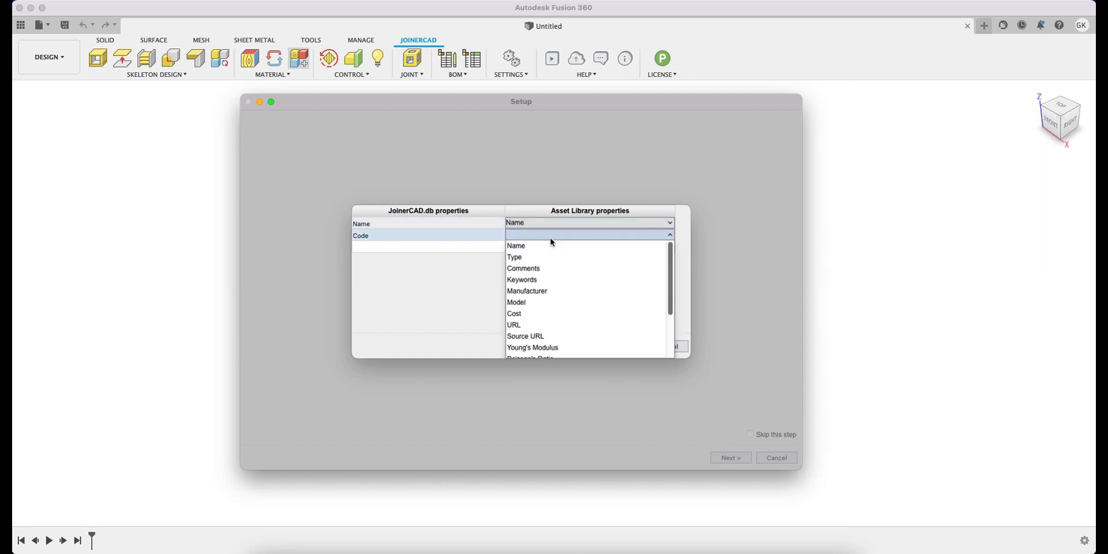
click(551, 236)
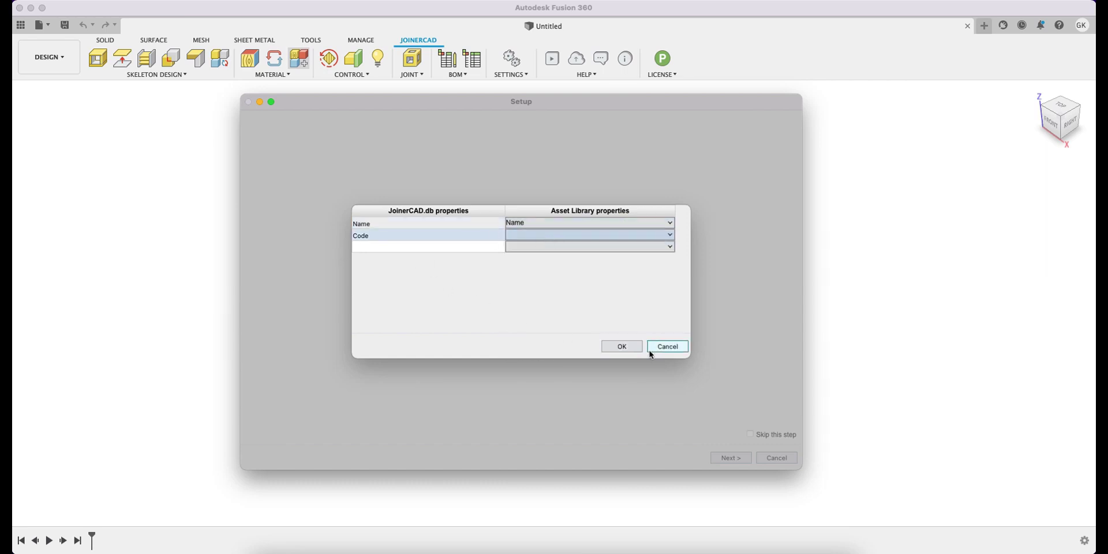
click(624, 350)
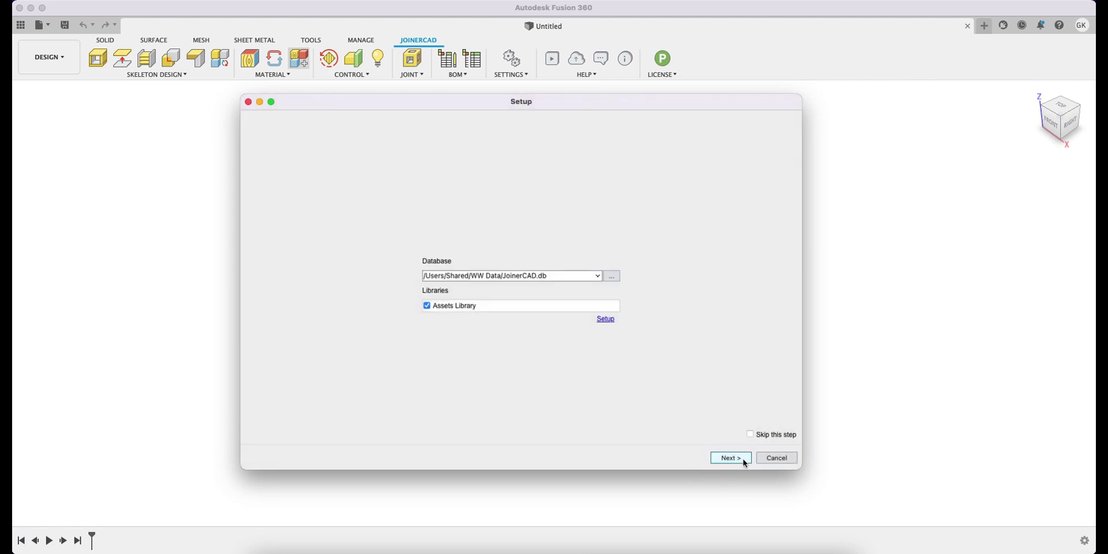
Step: Continue from the setup to the material list and select the LMDF material in the Laminated Board group
click(730, 458)
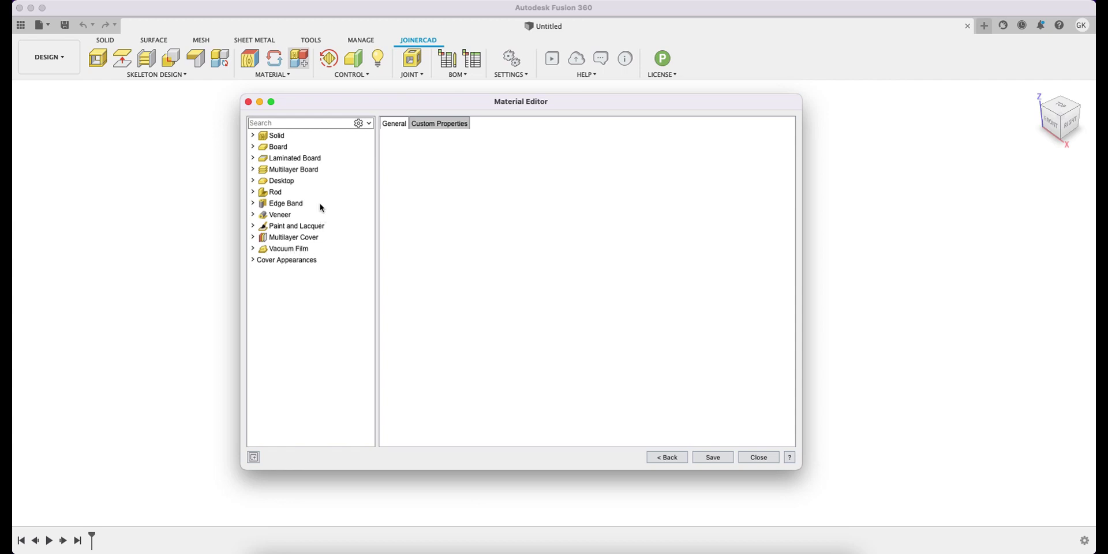
click(252, 135)
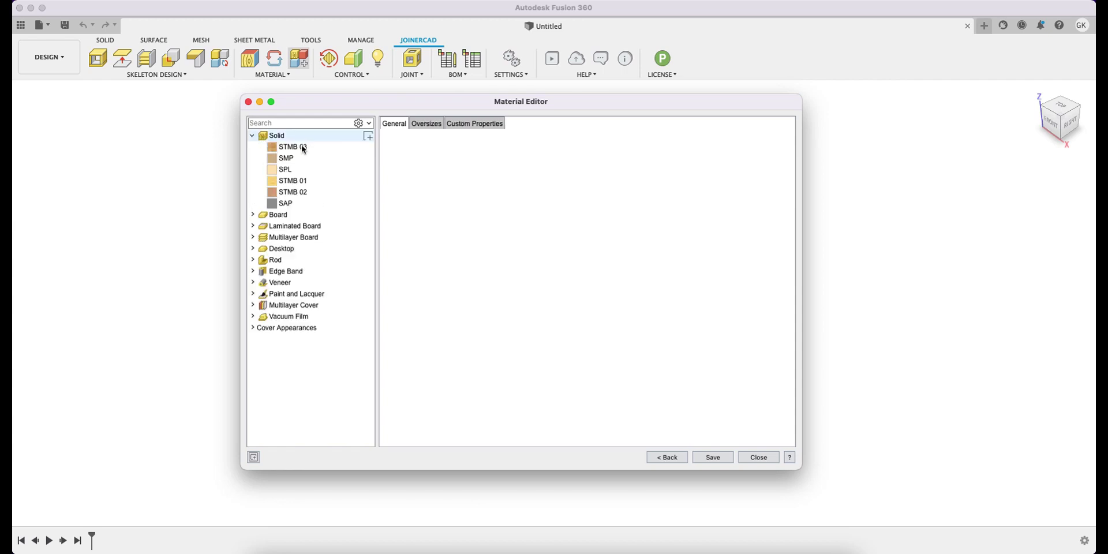
click(254, 135)
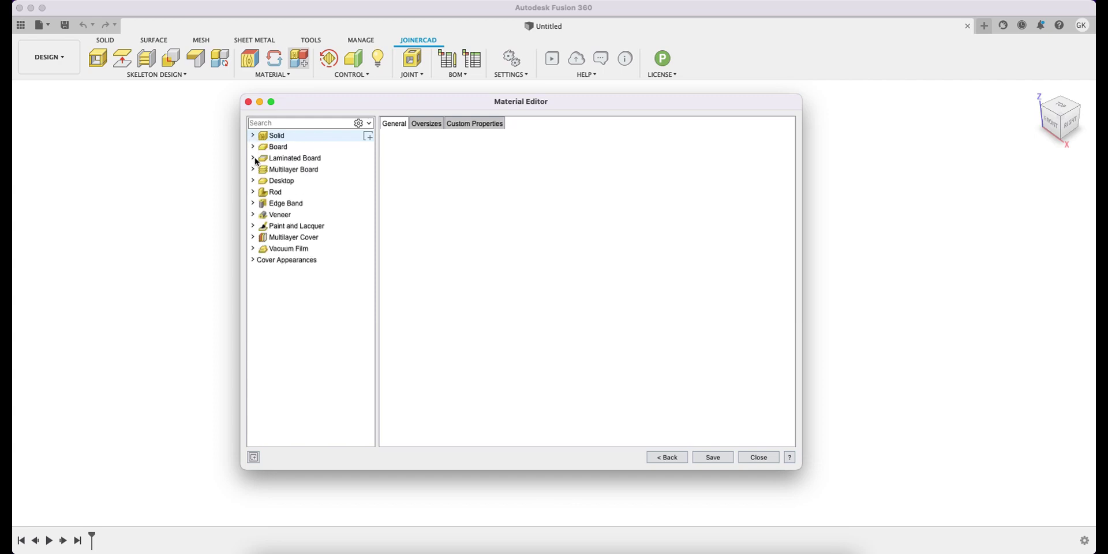
click(253, 158)
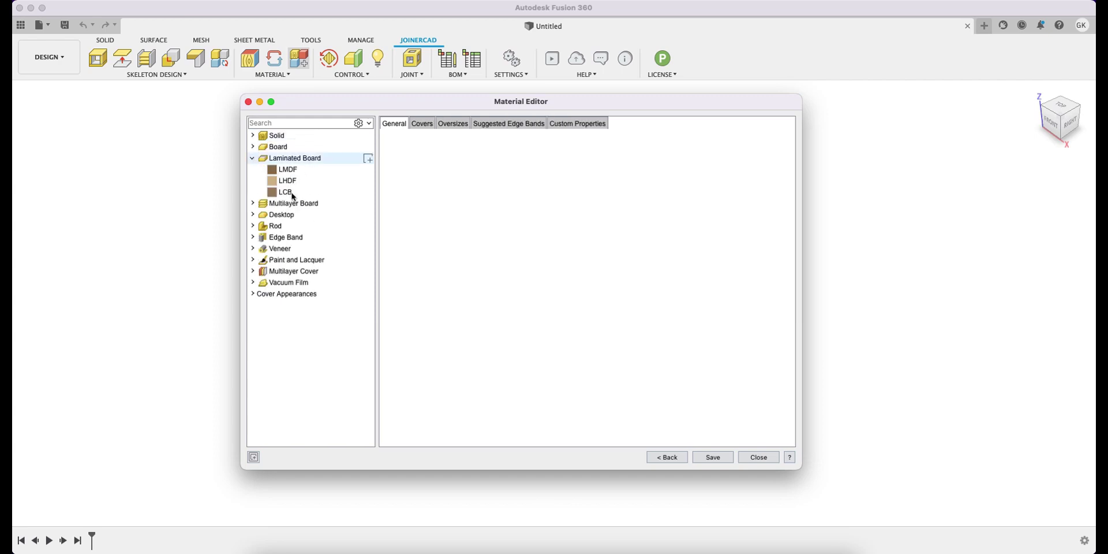
click(292, 170)
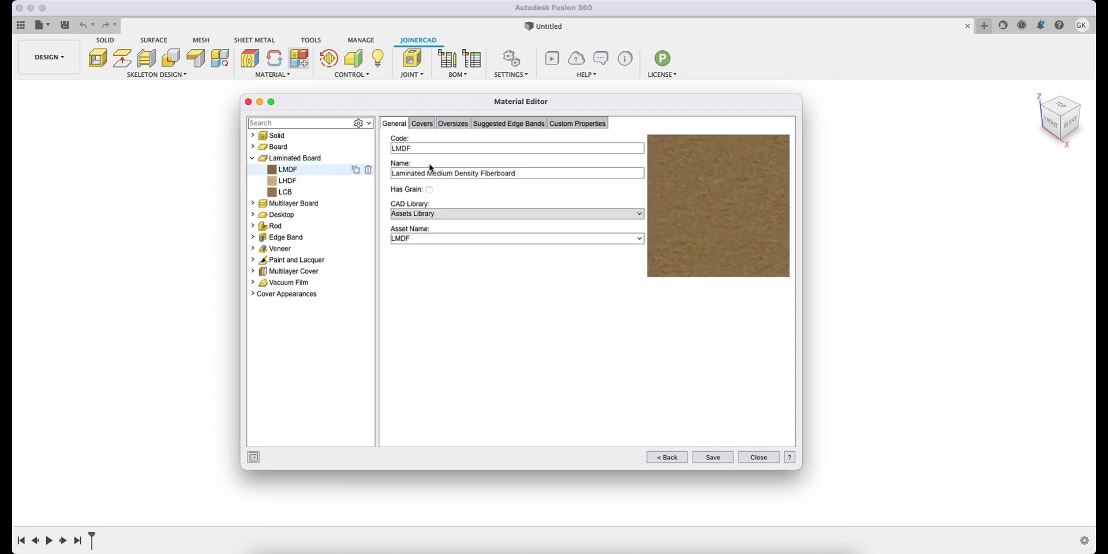
Step: Examine LMDF's covers, oversizes, suggested edge bands and custom property options, and return to its general properties
click(429, 125)
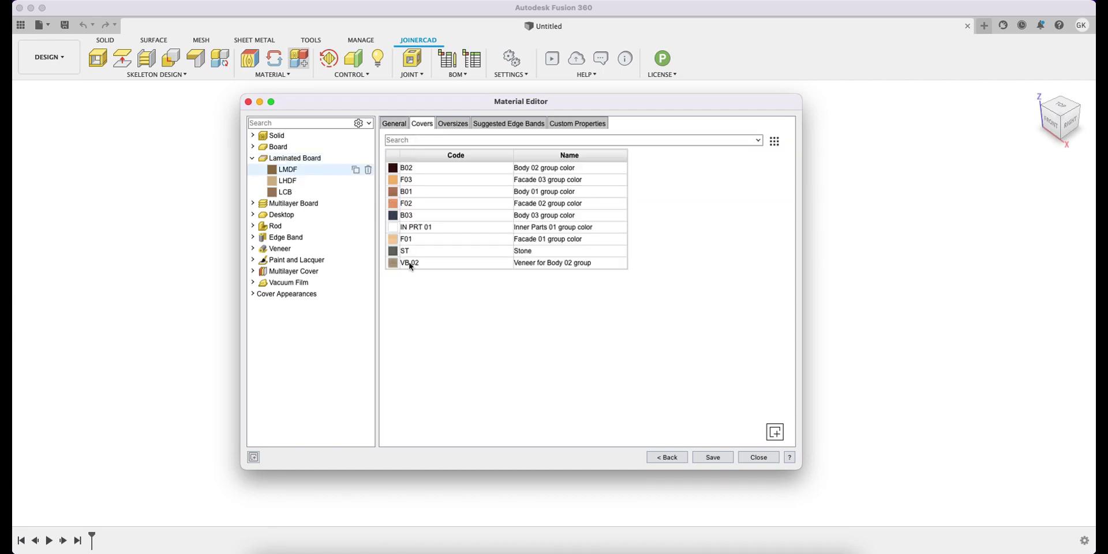
click(455, 125)
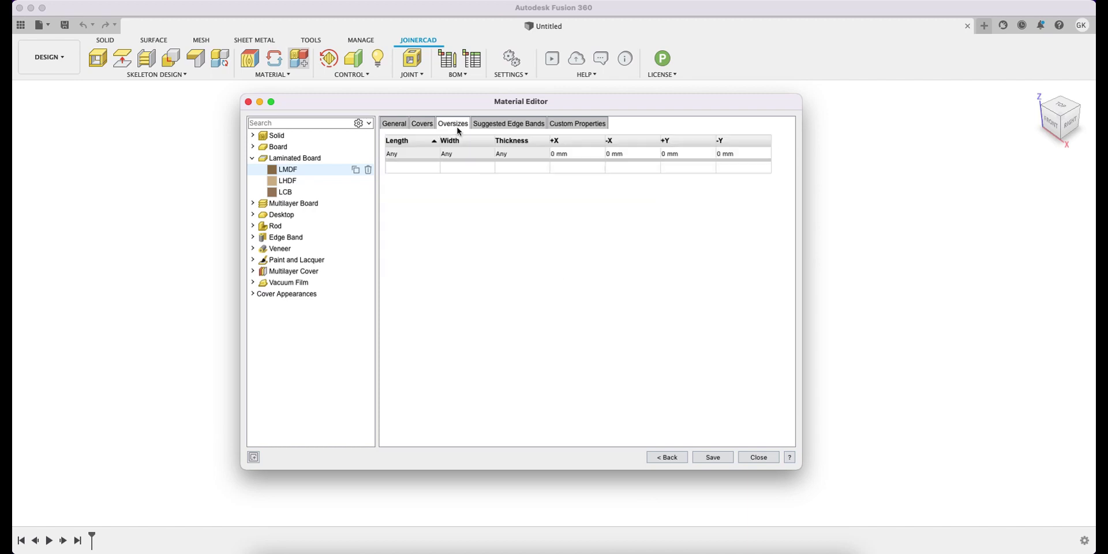
click(524, 127)
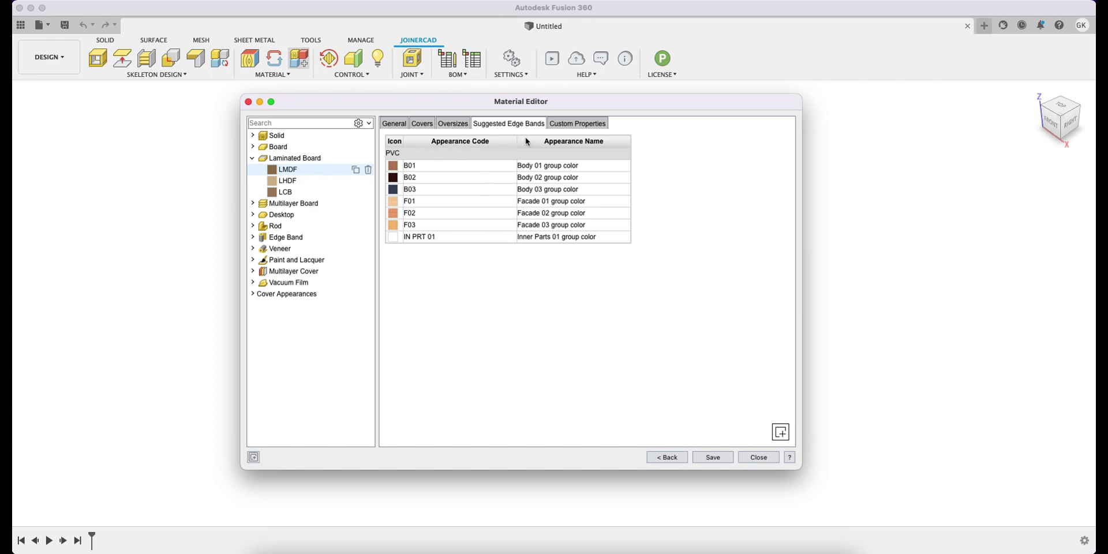
click(560, 125)
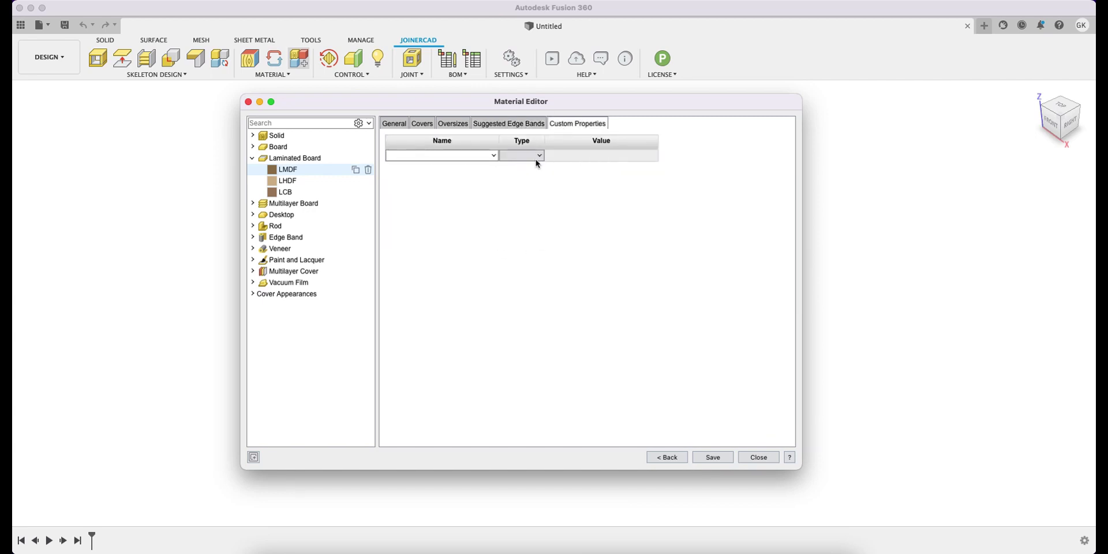
click(496, 156)
click(504, 159)
click(543, 156)
click(542, 155)
click(403, 126)
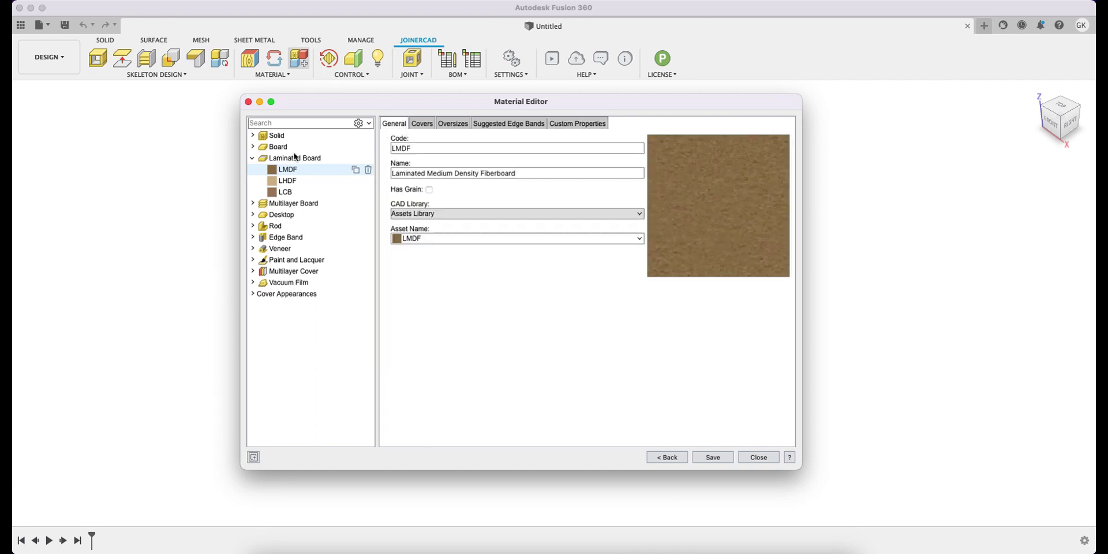
Step: Examine the general properties and assigned assets of several Cover Appearances, including body, desktop, facade paint and veneer entries, and collapse the group
click(253, 158)
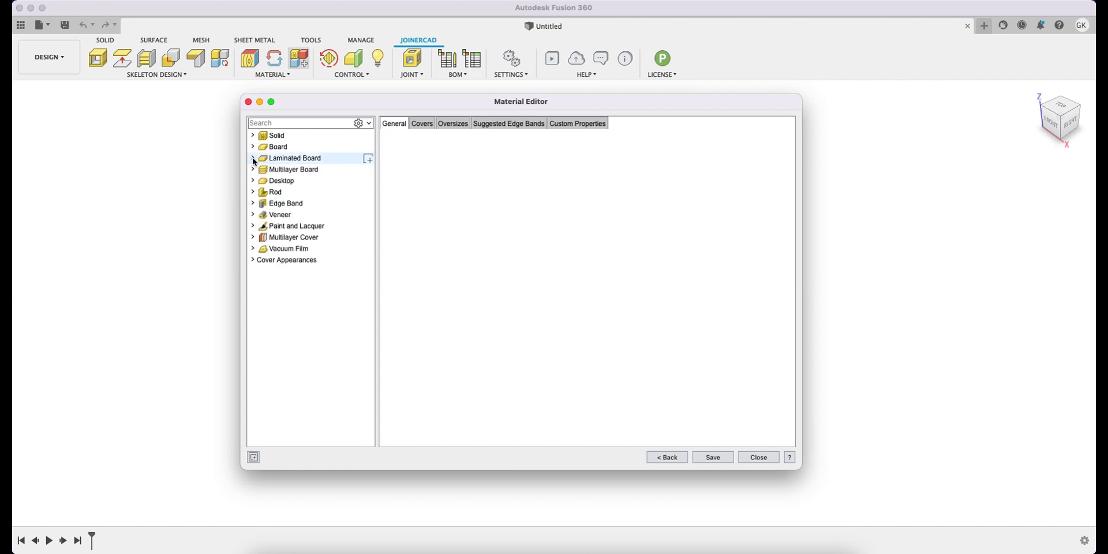
click(254, 260)
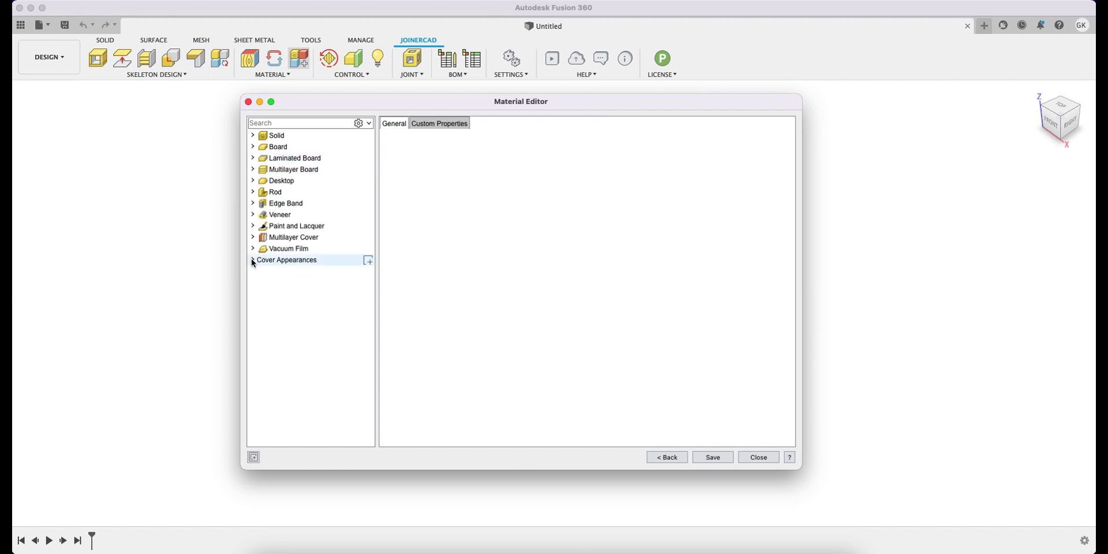
scroll(320, 276, down, 1)
click(292, 259)
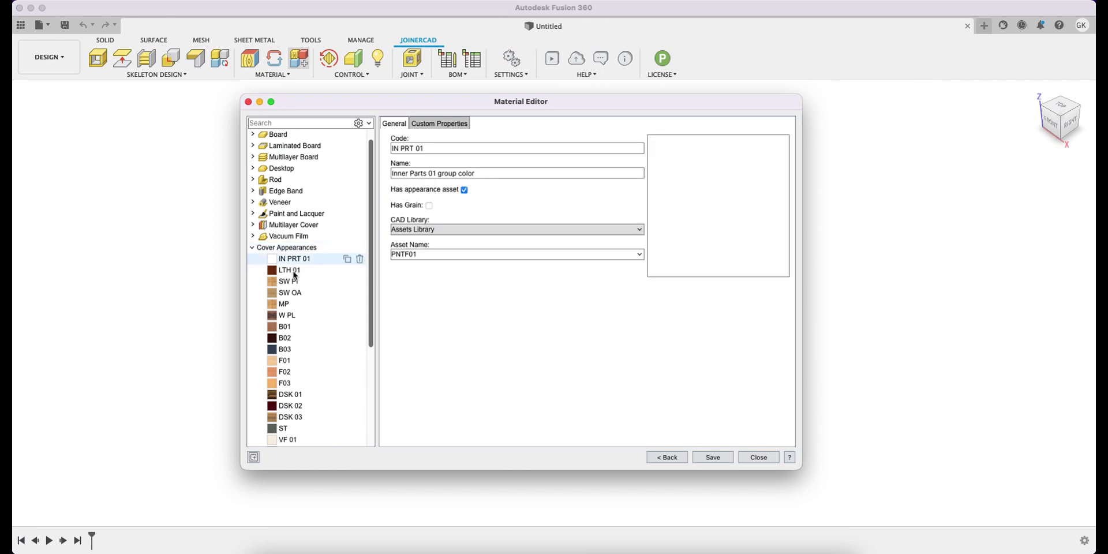
click(292, 281)
click(296, 327)
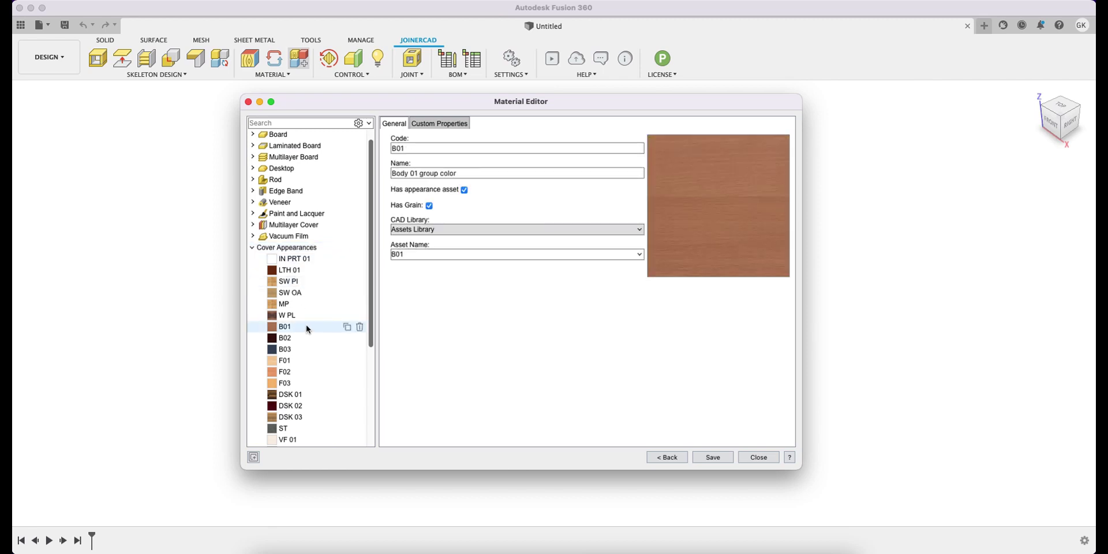
scroll(307, 327, down, 3)
click(293, 329)
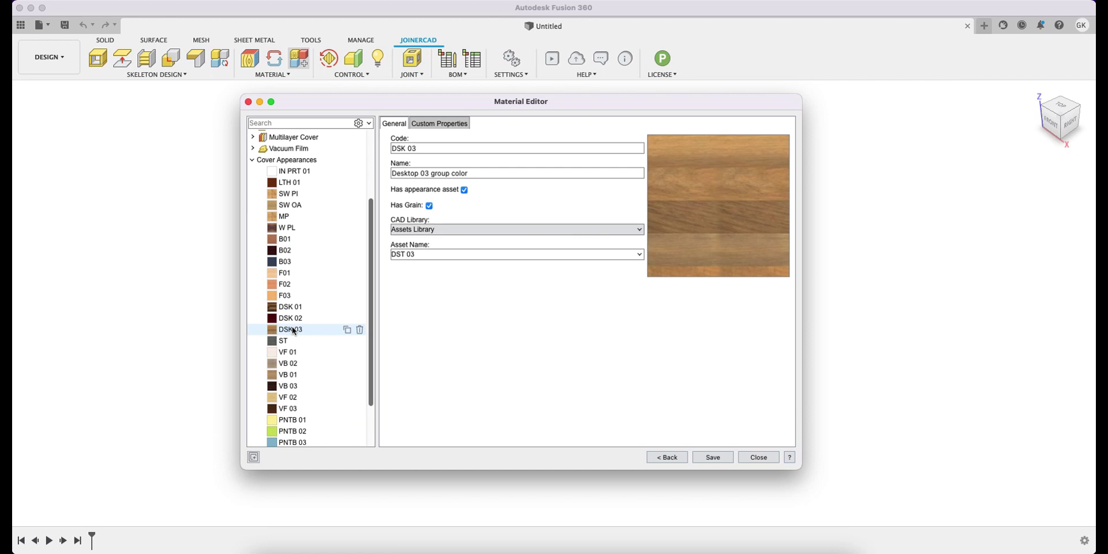
click(298, 388)
scroll(298, 391, down, 2)
click(304, 395)
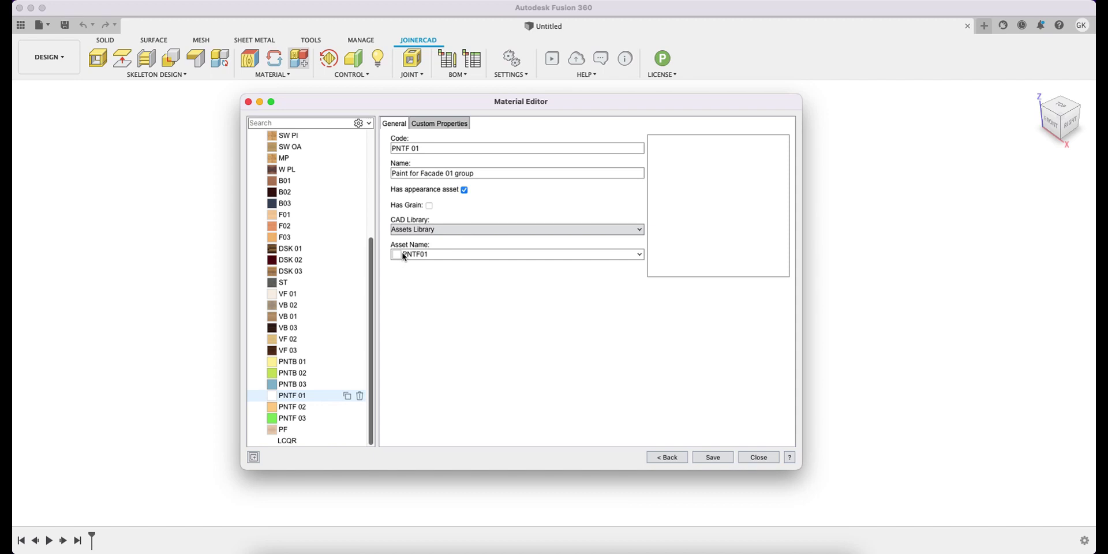
click(294, 318)
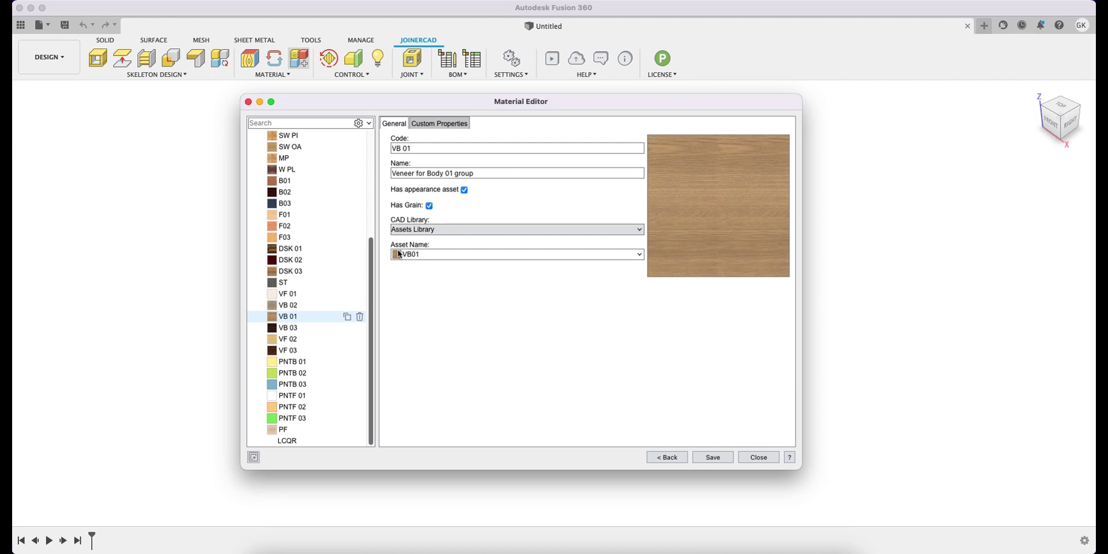
scroll(315, 259, up, 5)
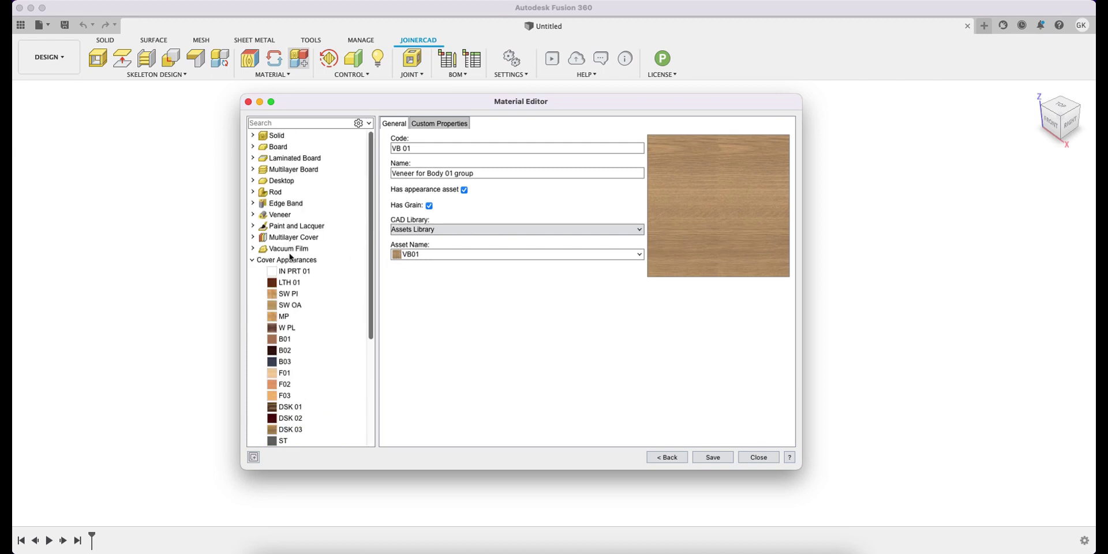
click(250, 260)
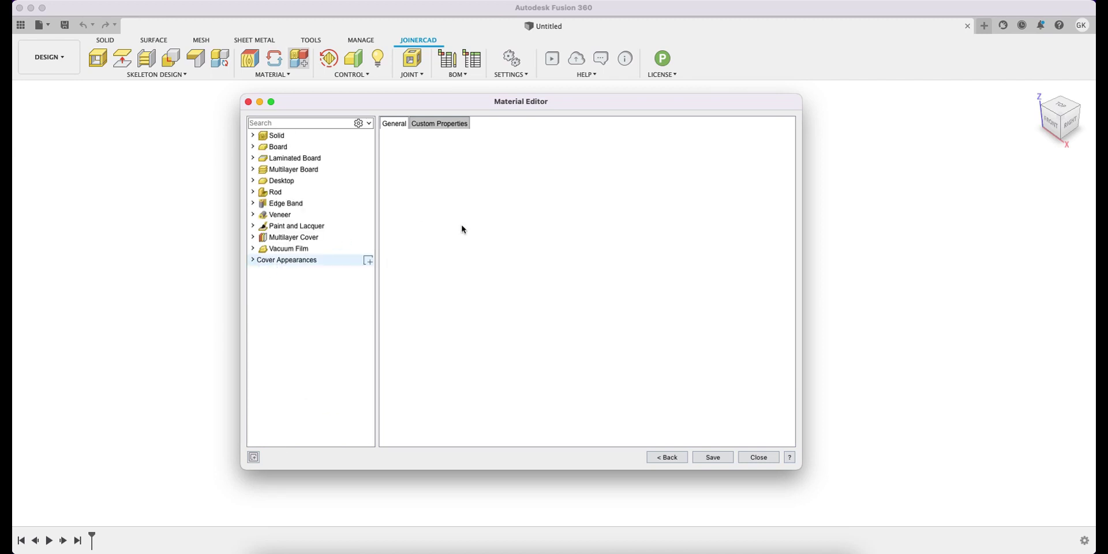
Step: Create a new material in the Solid group from the physical asset Pine in the Asset Browser, and close the browser
click(254, 458)
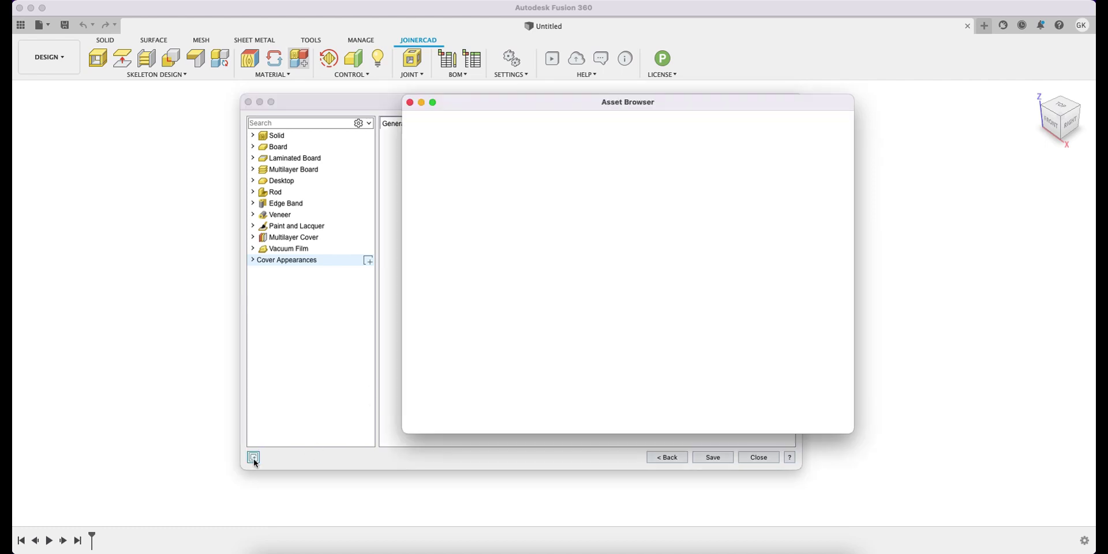
drag(638, 101, 605, 108)
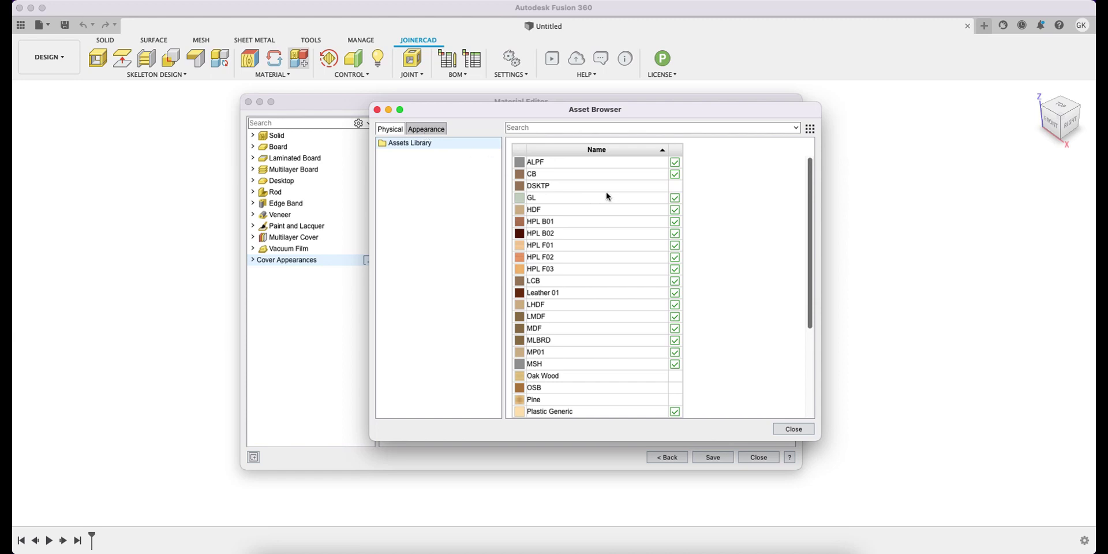
scroll(607, 199, down, 5)
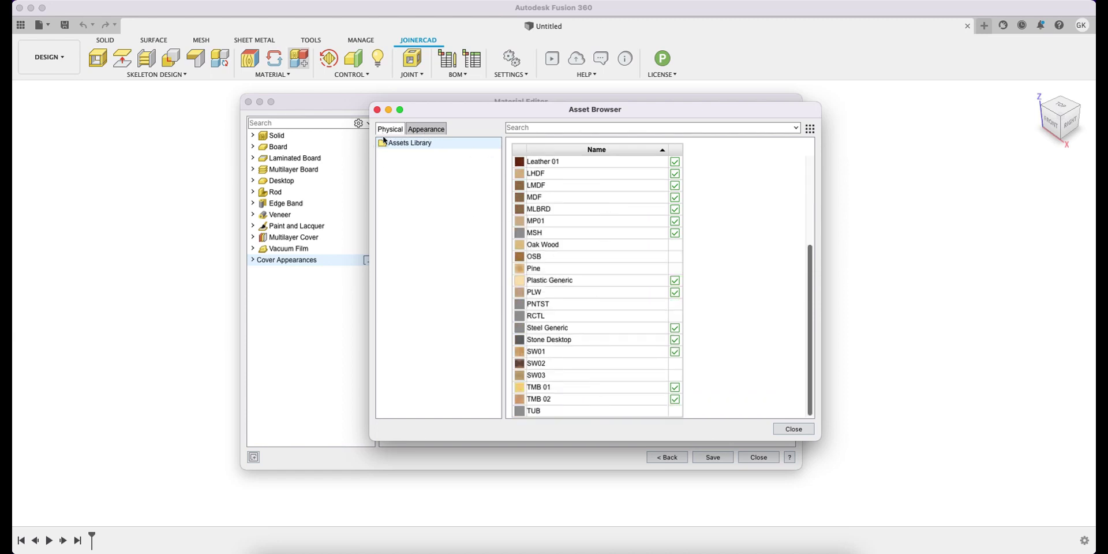
scroll(564, 185, up, 5)
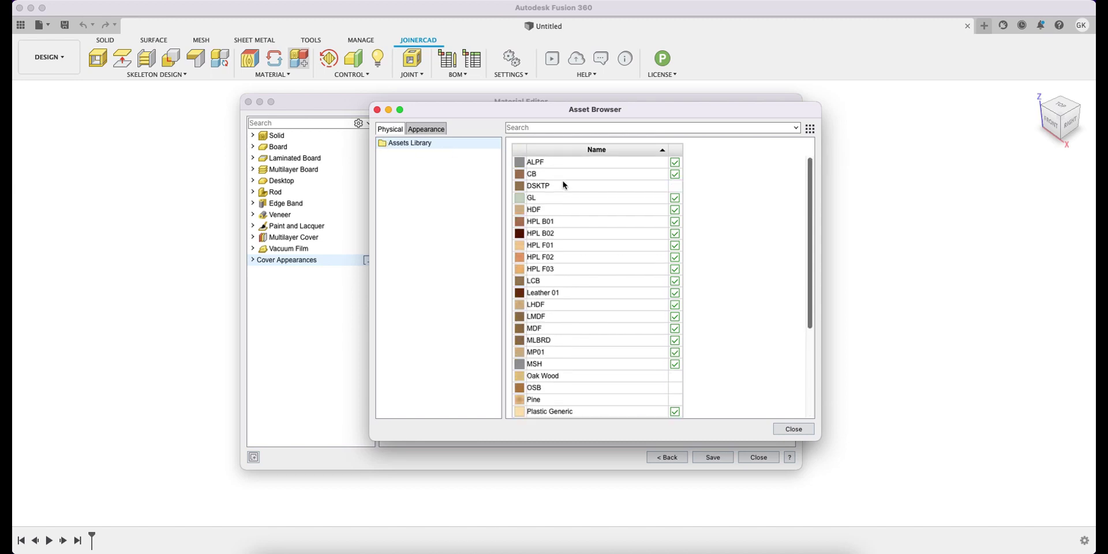
click(527, 402)
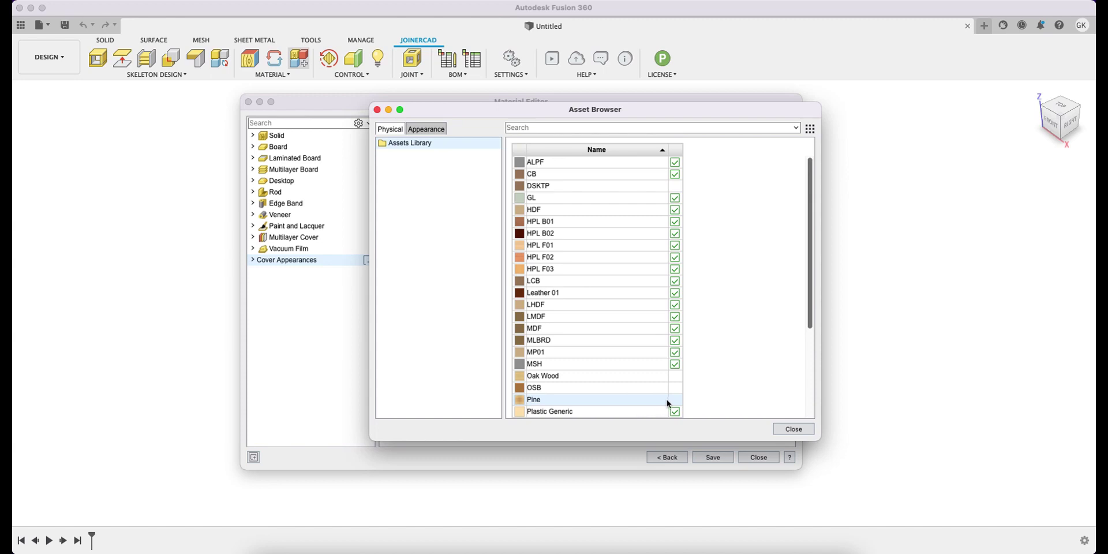
drag(550, 401, 304, 142)
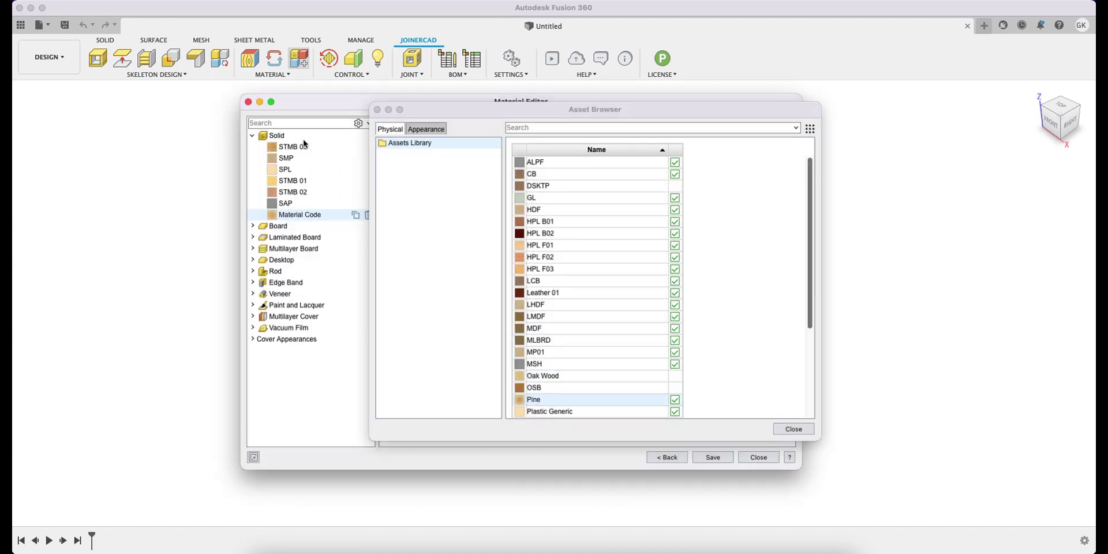
click(377, 111)
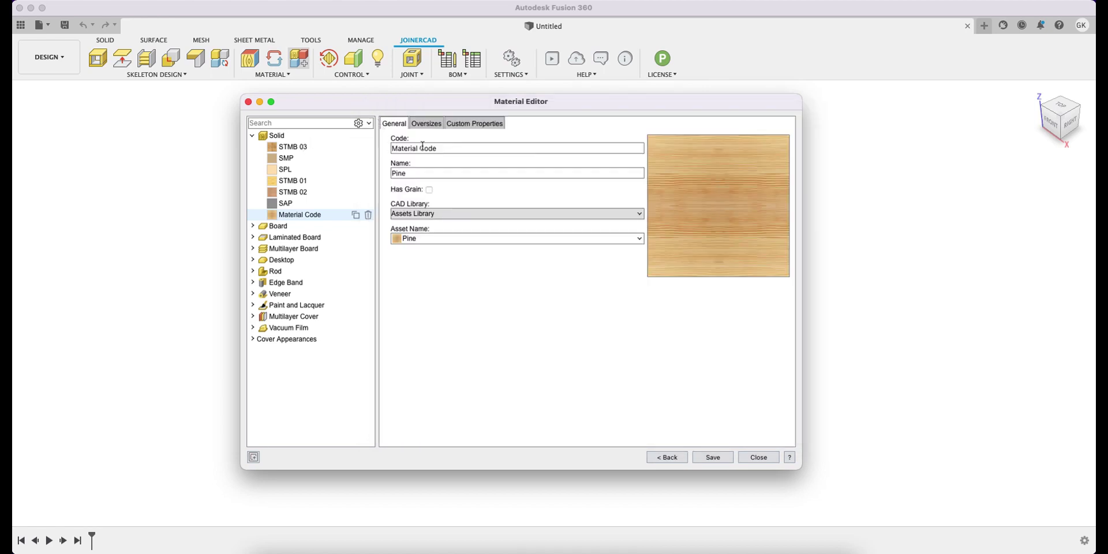
Step: Set the new Pine material's code to SPM and enable Has Grain
drag(452, 146, 361, 152)
text(SPM)
click(474, 174)
click(430, 190)
Step: Check the Pine material's oversizes and custom properties, save the database changes and close the Material Editor
click(437, 126)
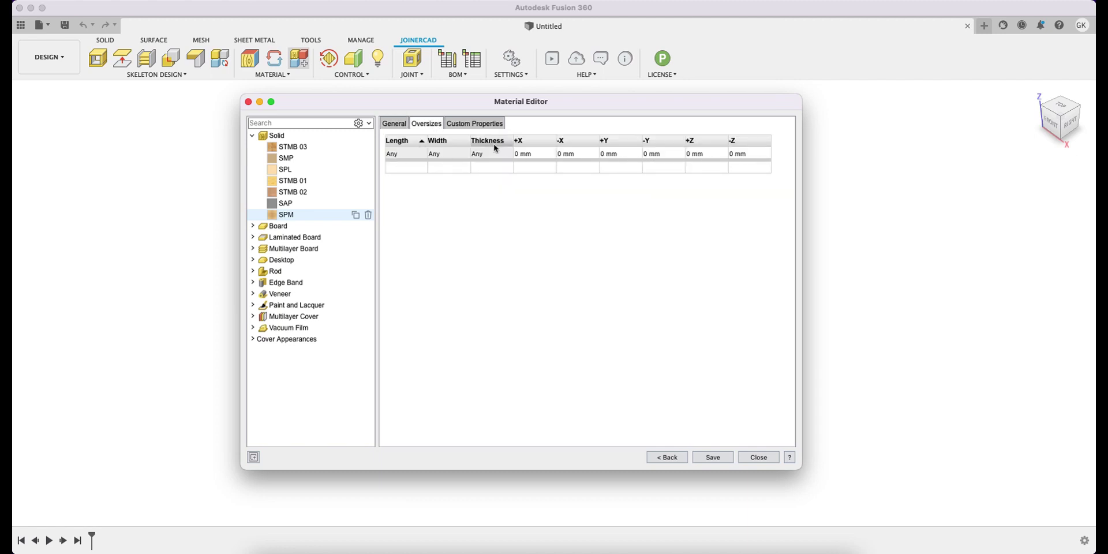
click(468, 125)
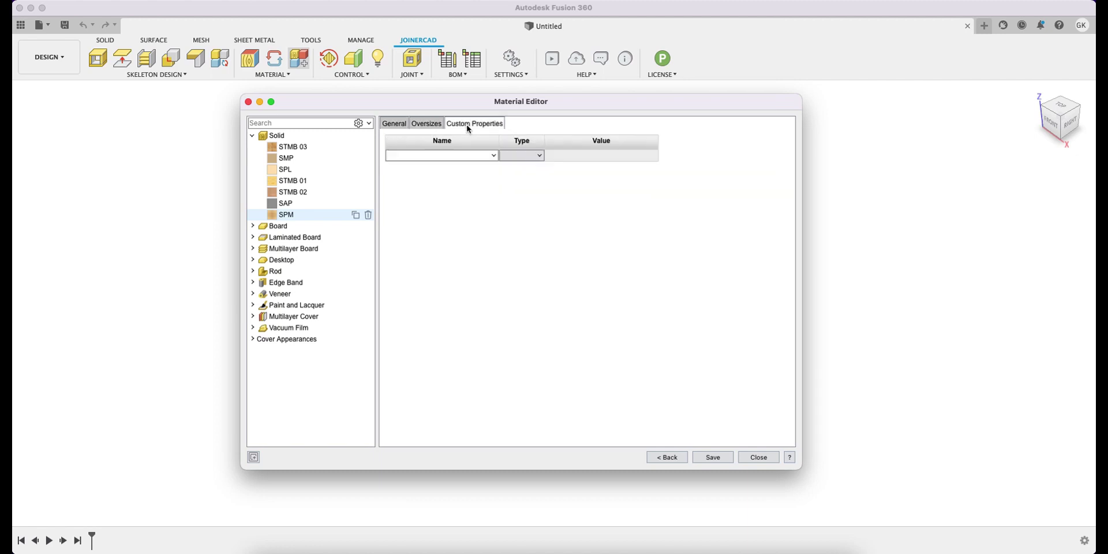
click(403, 125)
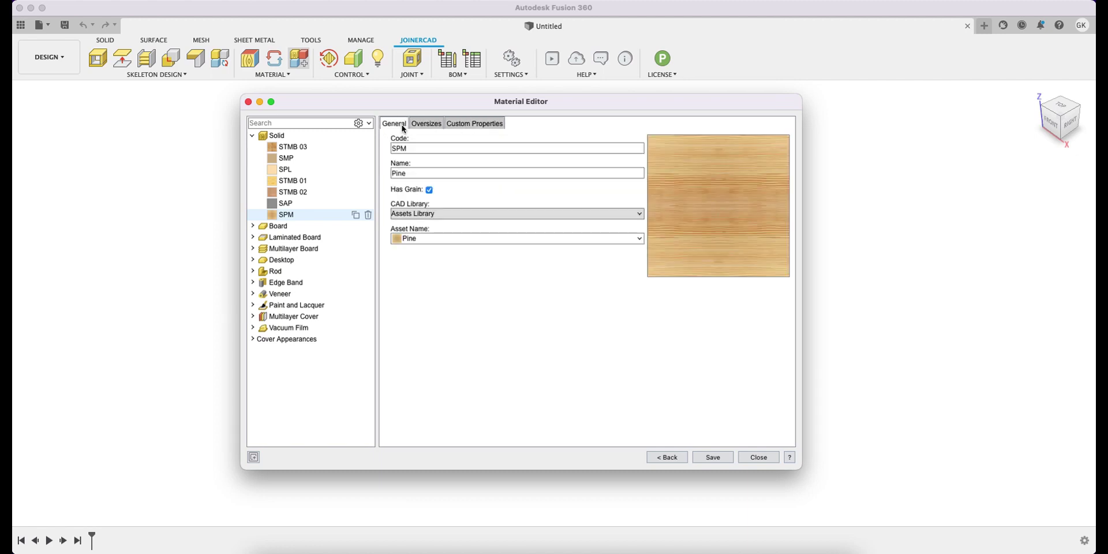
click(713, 457)
click(759, 457)
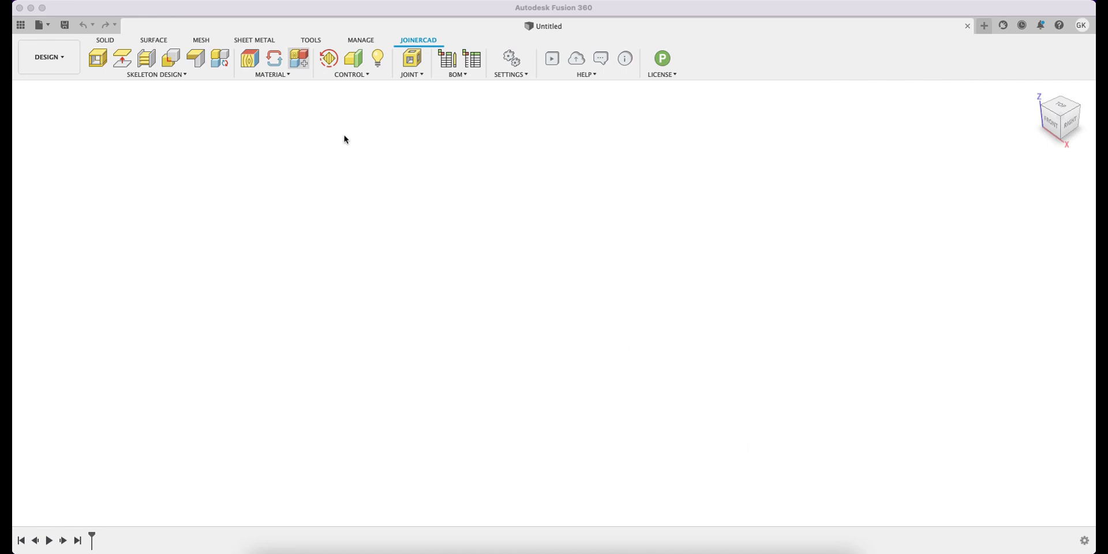
Step: Find the Pine material with code SPM among the solid materials in Material Group Assignment and select it
click(254, 61)
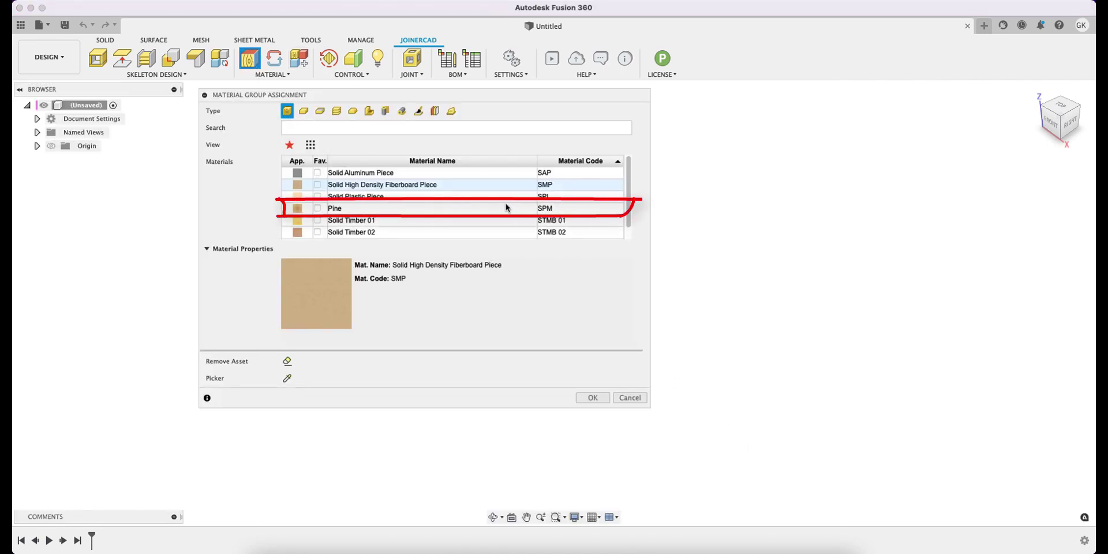
scroll(501, 207, down, 1)
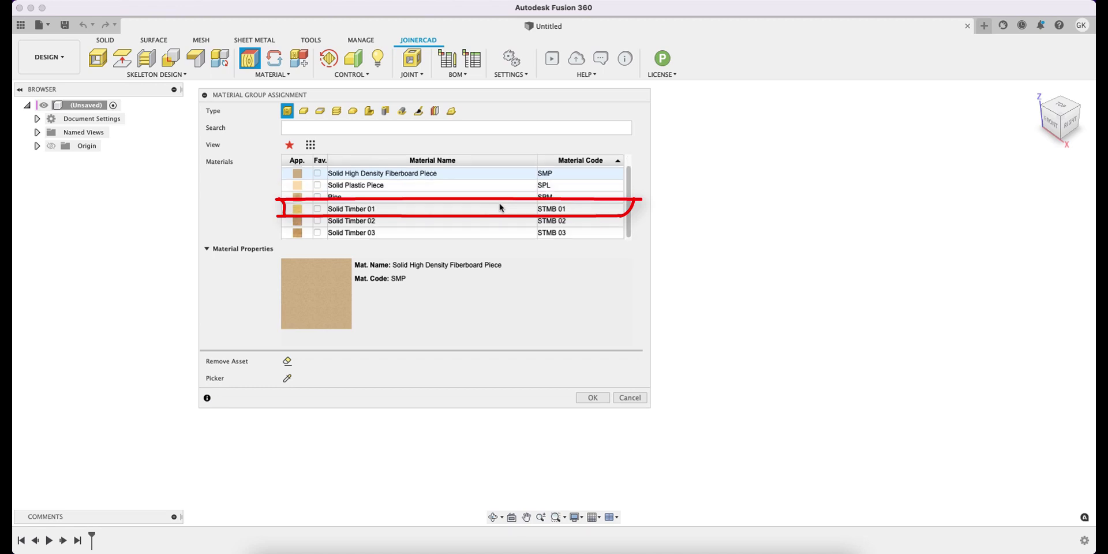
scroll(501, 207, up, 1)
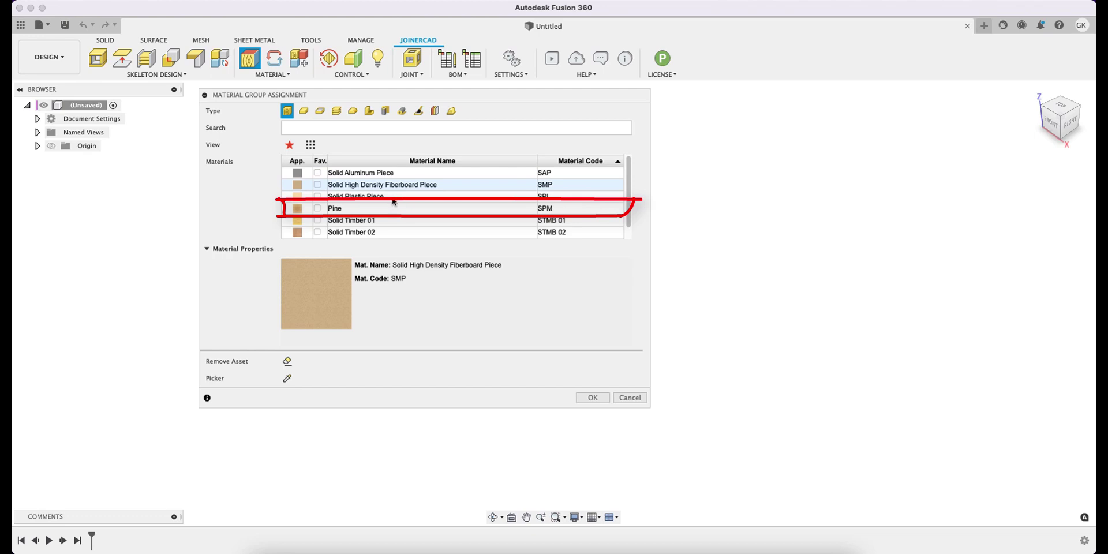
click(374, 210)
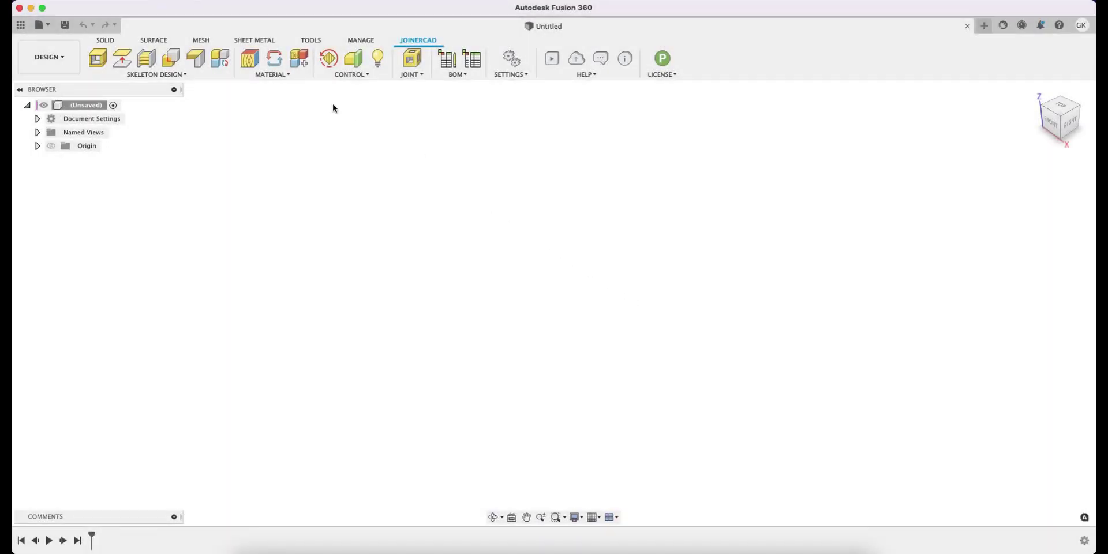
Step: Reopen the Material Editor, search the appearance assets for "lind" and add Lindbergo Oak to Cover Appearances as a new item
click(292, 67)
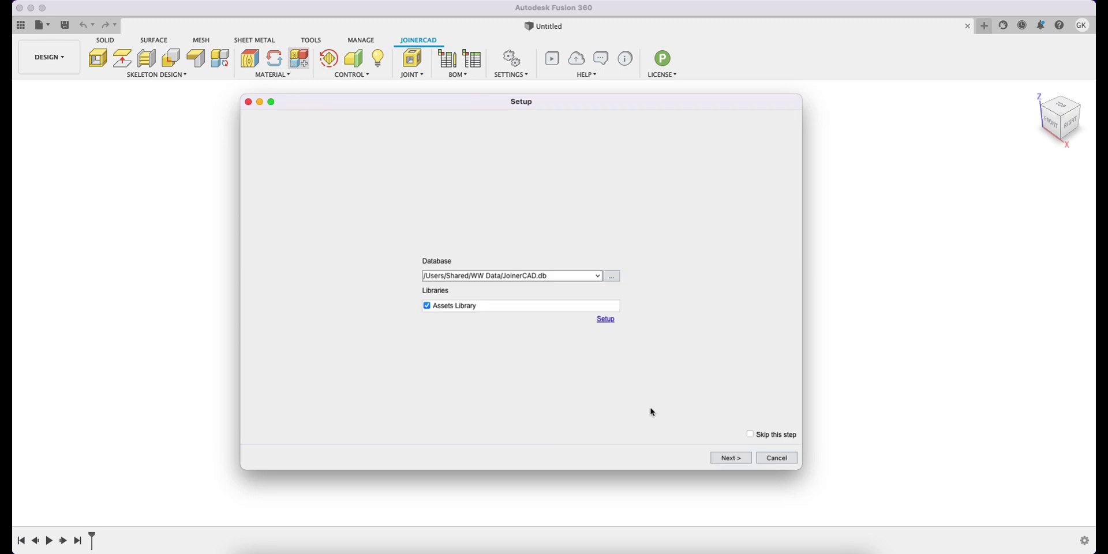
click(714, 458)
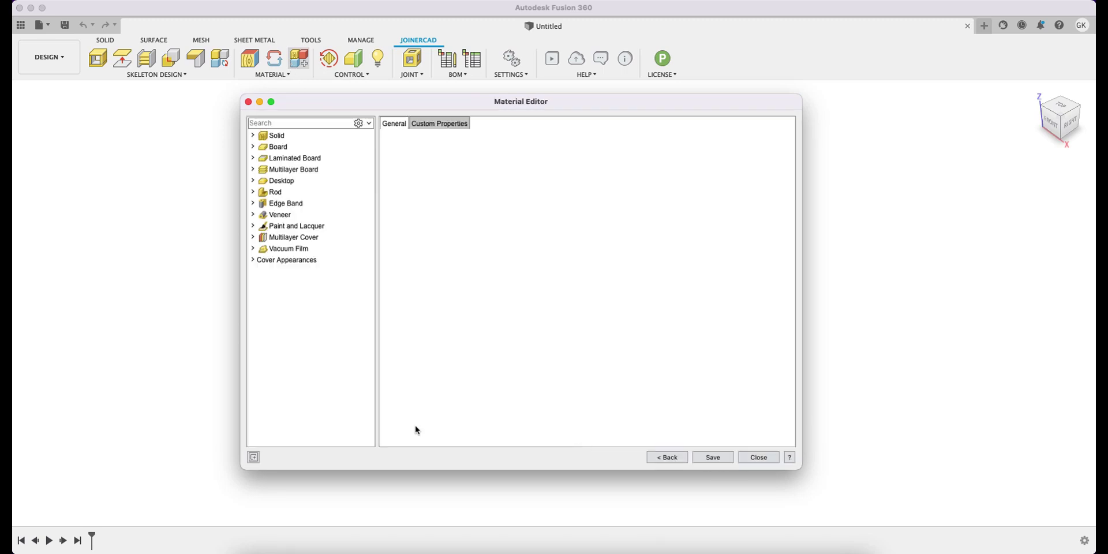
click(258, 456)
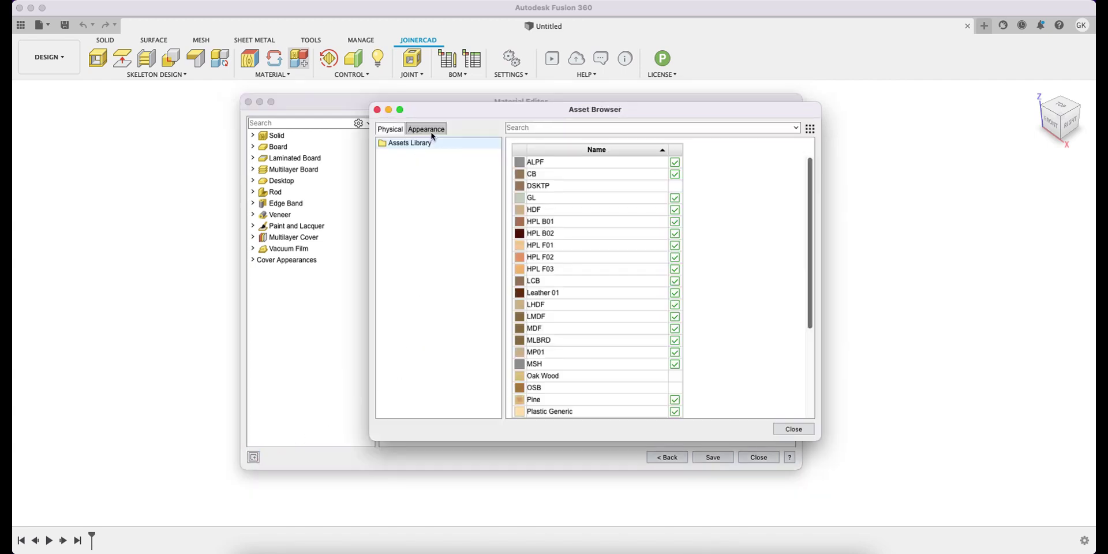
click(432, 131)
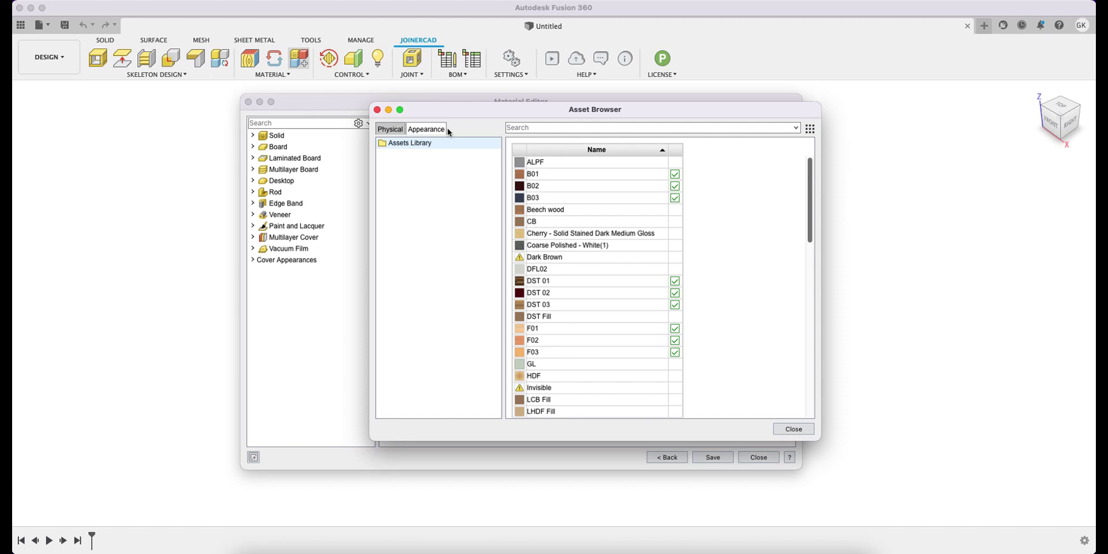
click(516, 128)
text(lind)
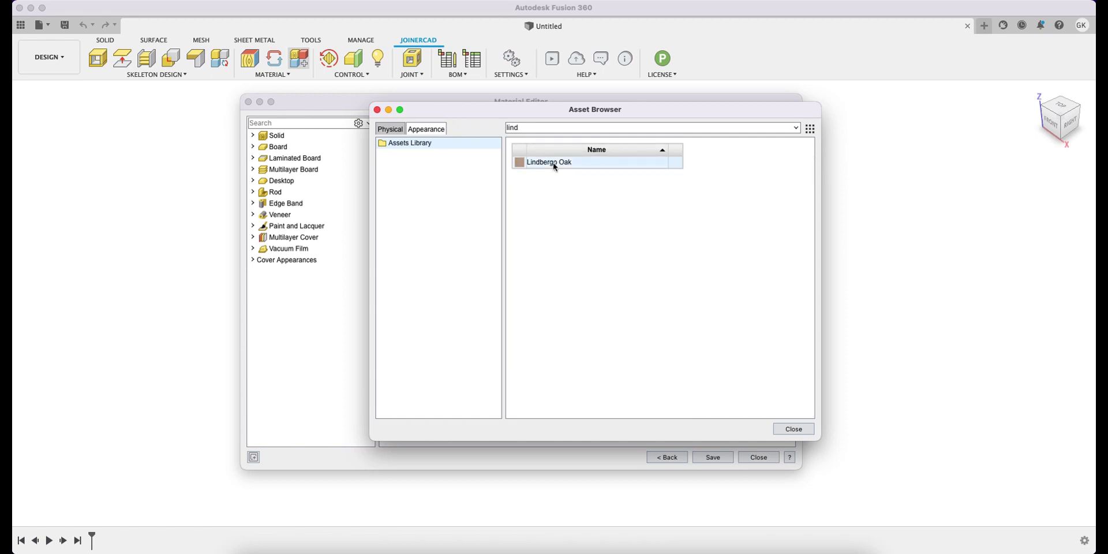
drag(532, 162, 318, 264)
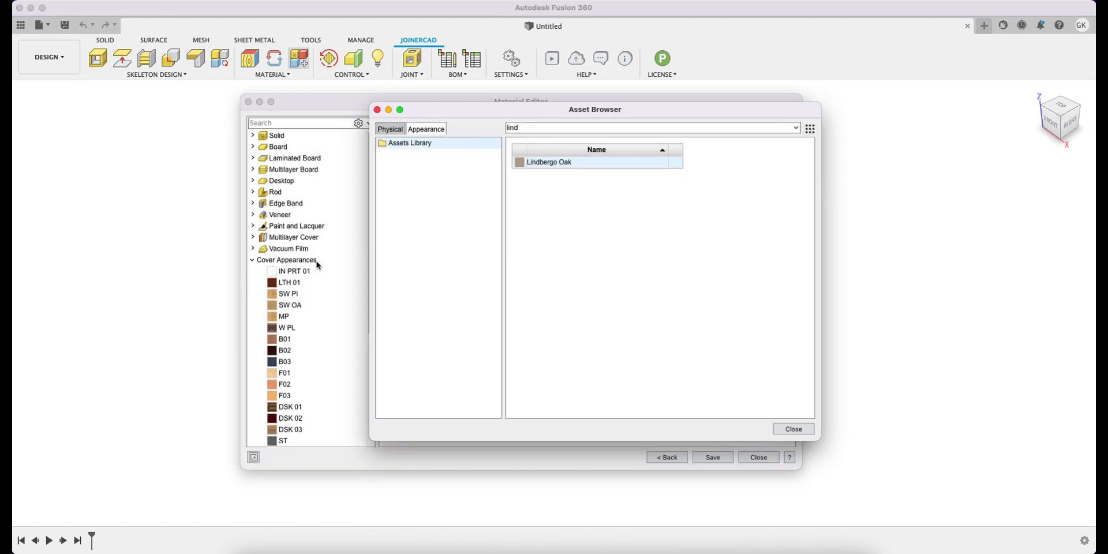
click(799, 433)
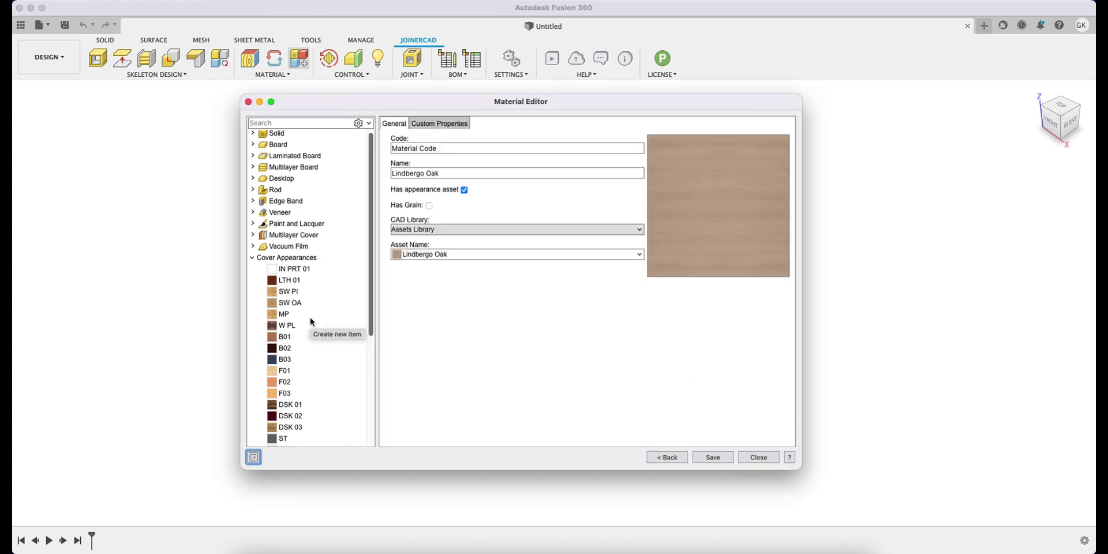
Step: Enable Has Grain for the Lindbergo Oak cover appearance, set its code to Lind_Oak, save it and collapse the group
scroll(311, 322, down, 5)
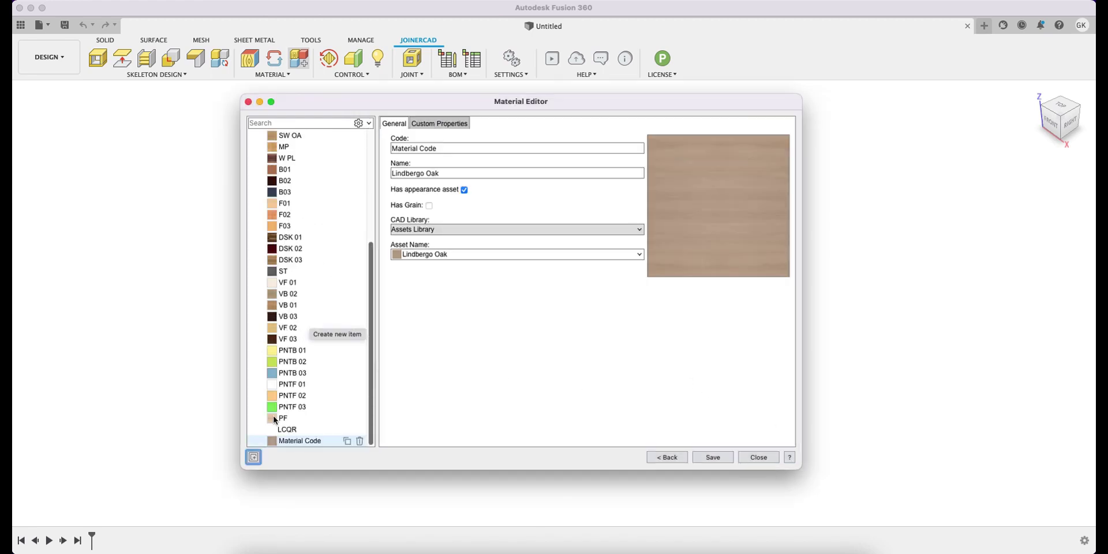
click(429, 205)
drag(439, 148, 383, 151)
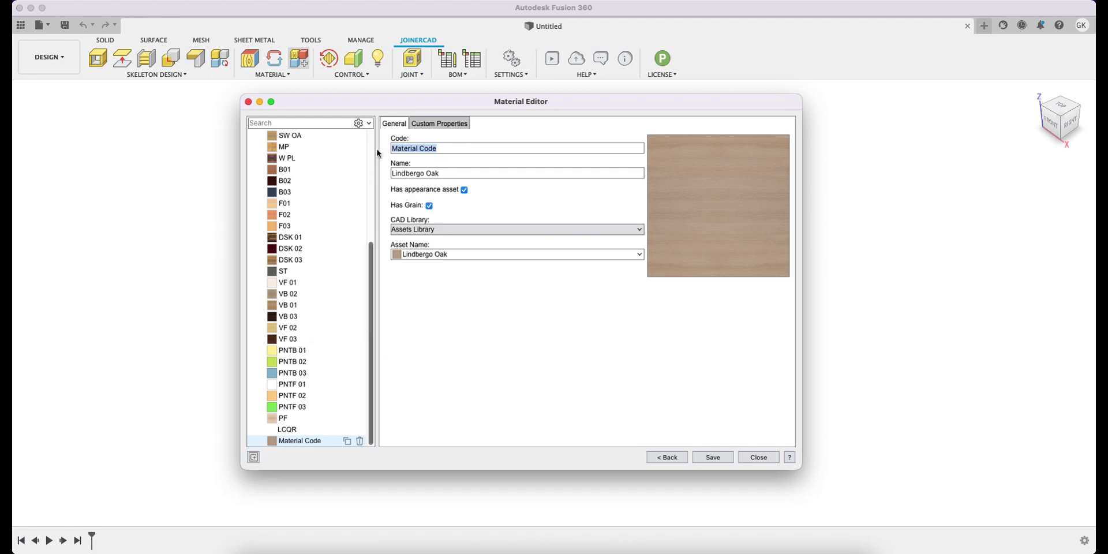
text(Lind_Oak)
click(711, 457)
scroll(297, 372, up, 5)
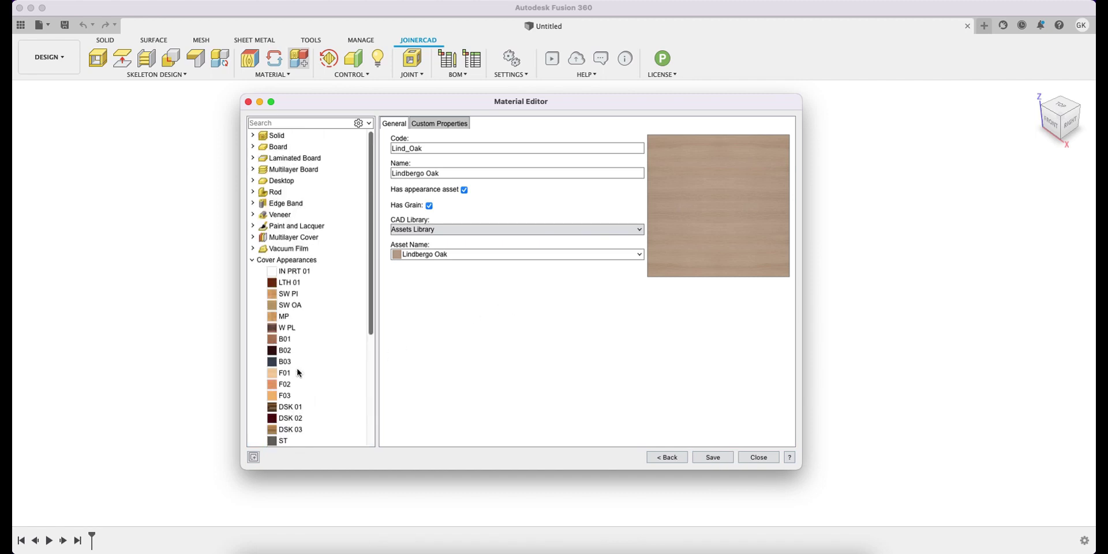
click(254, 261)
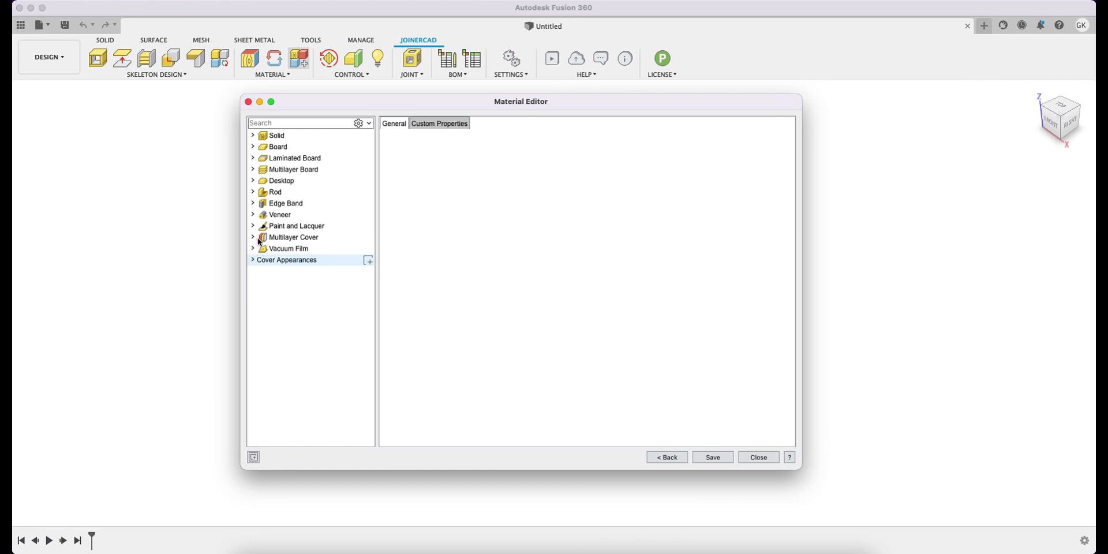
Step: Add the Lindbergo Oak appearance to the covers of the PVC edge band, save the change and collapse the Edge Band group
click(270, 203)
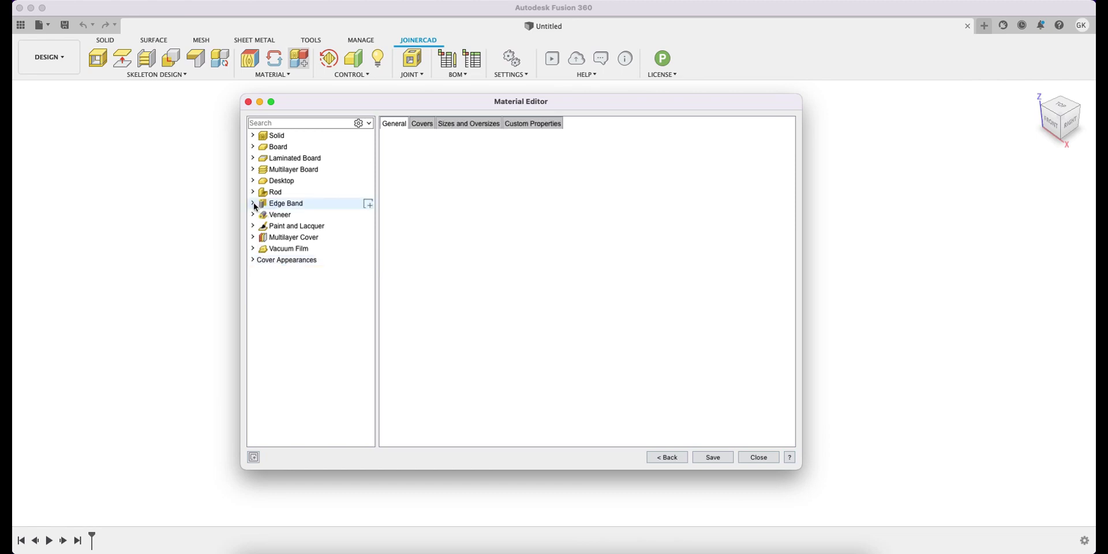
click(254, 204)
click(287, 215)
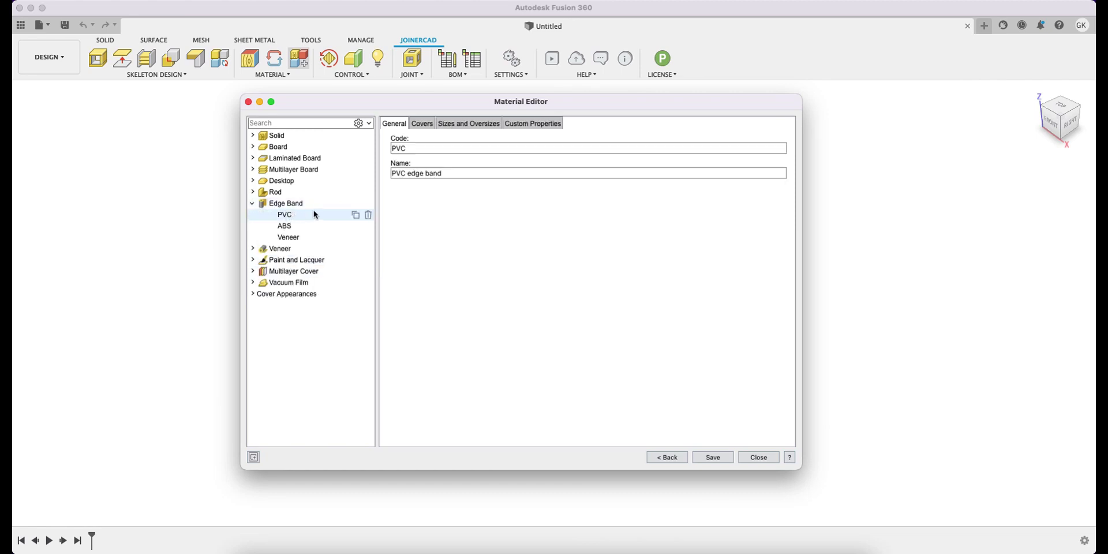
click(427, 124)
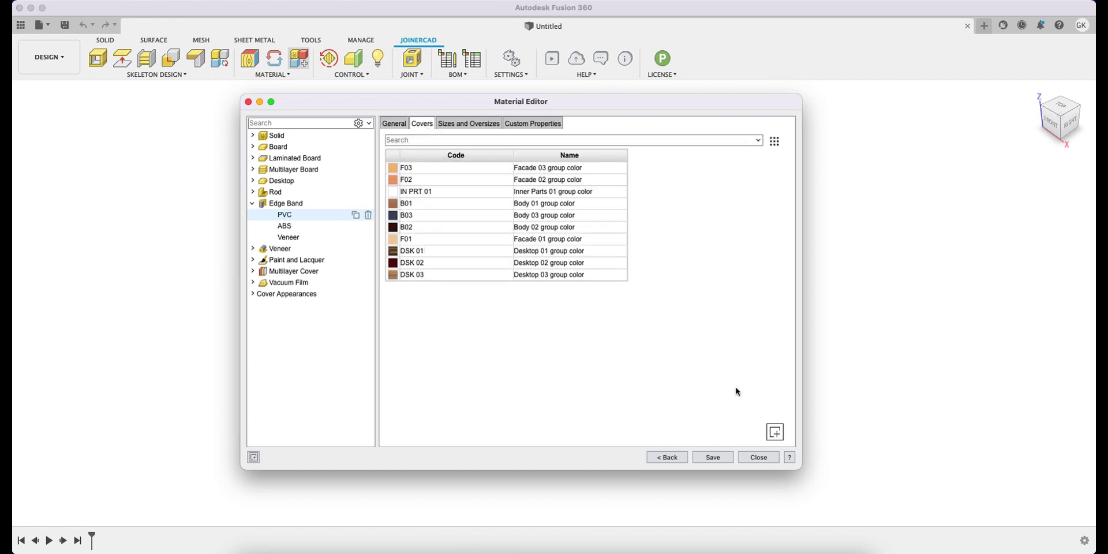
click(775, 432)
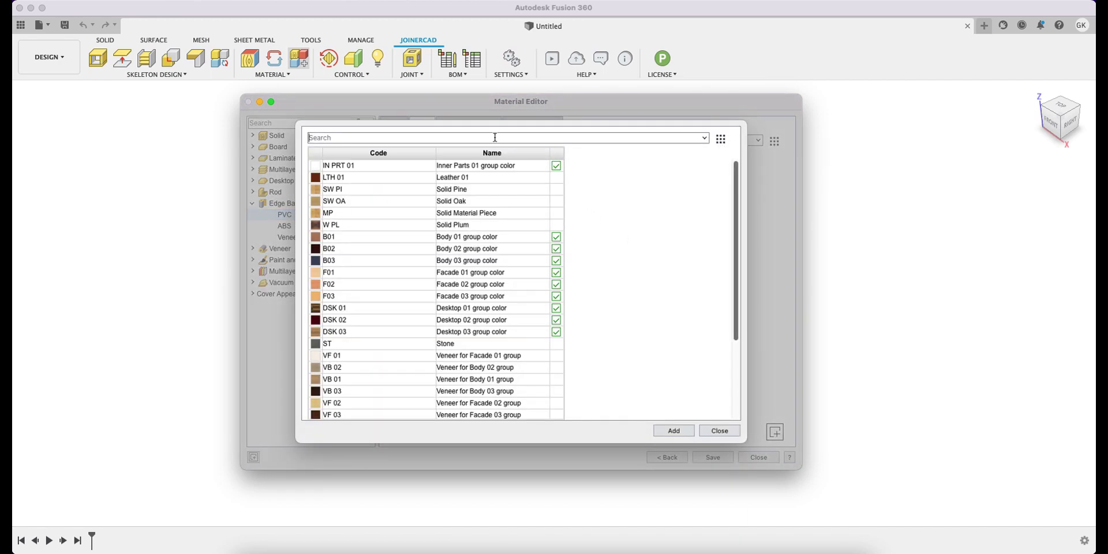
text(lin)
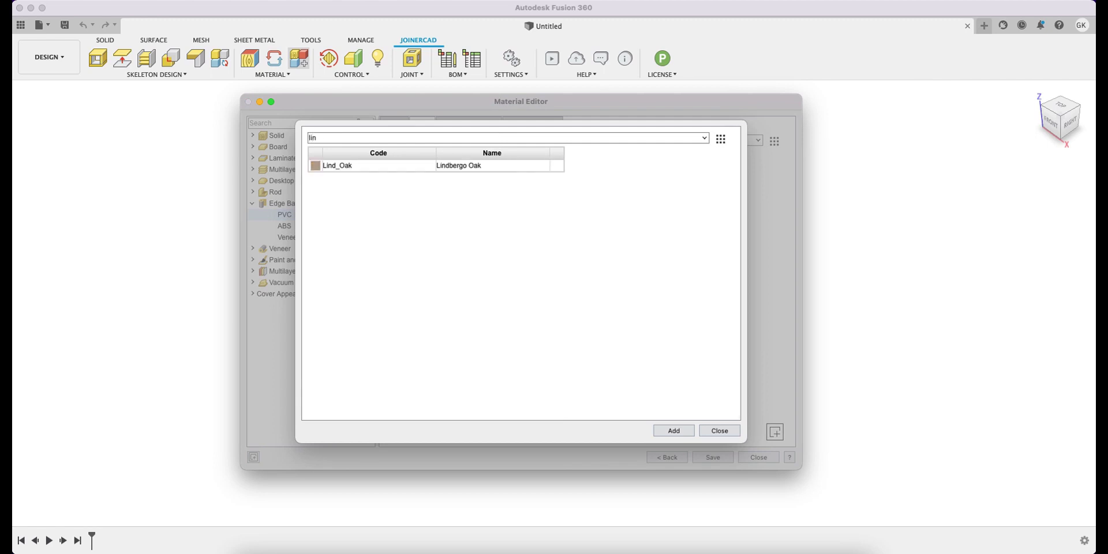
click(445, 167)
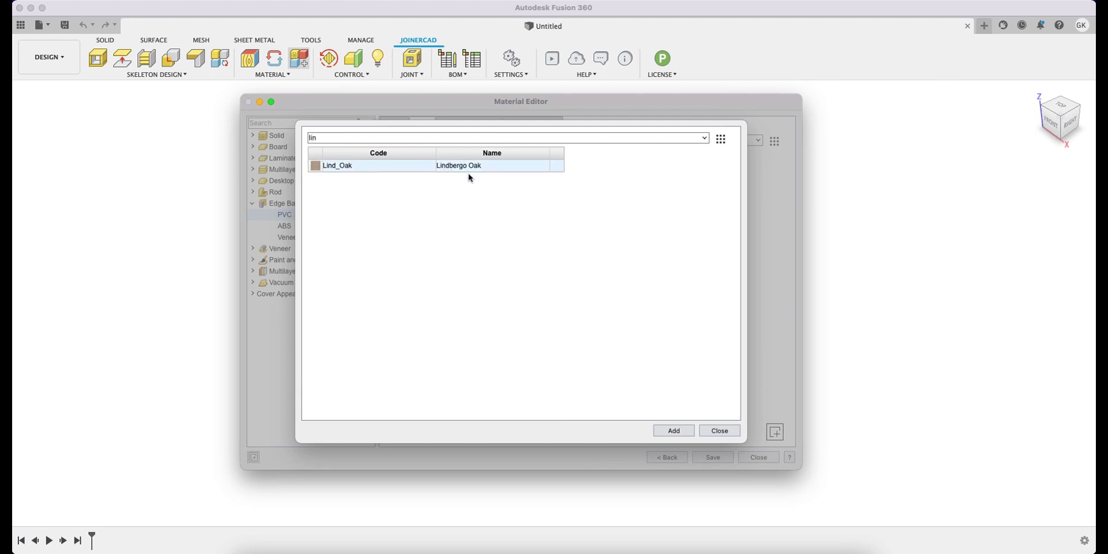
click(669, 432)
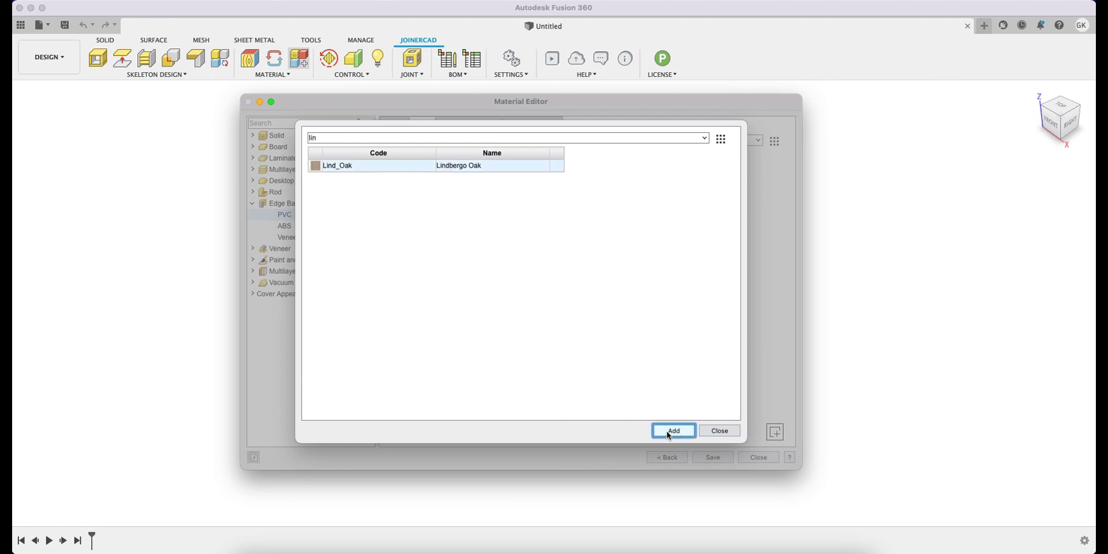
click(715, 433)
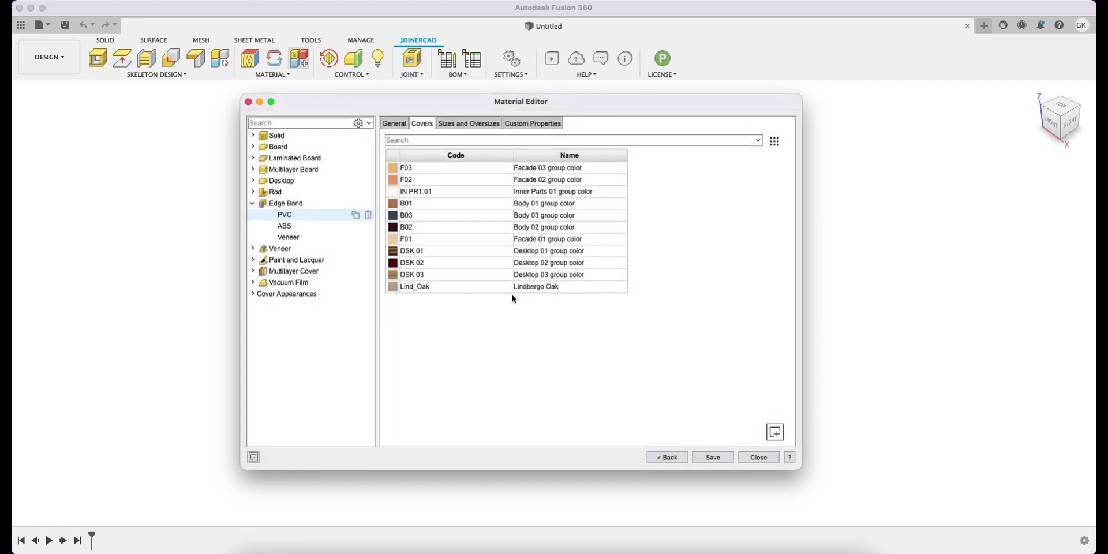
click(711, 458)
double_click(257, 205)
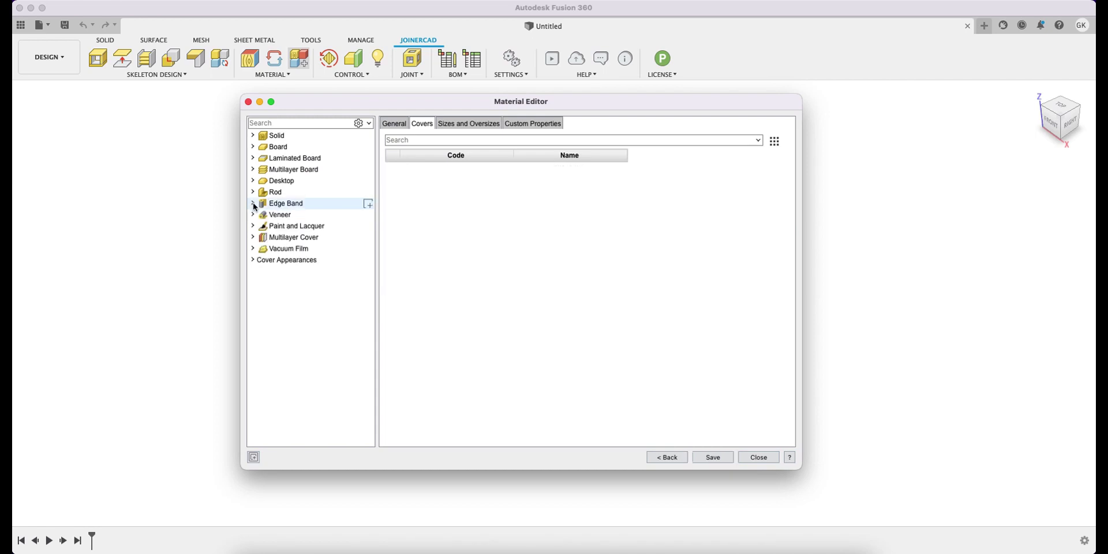
Step: Search the cover appearances for "lind" and add Lindbergo Oak to the covers of the LMDF laminated board
click(278, 160)
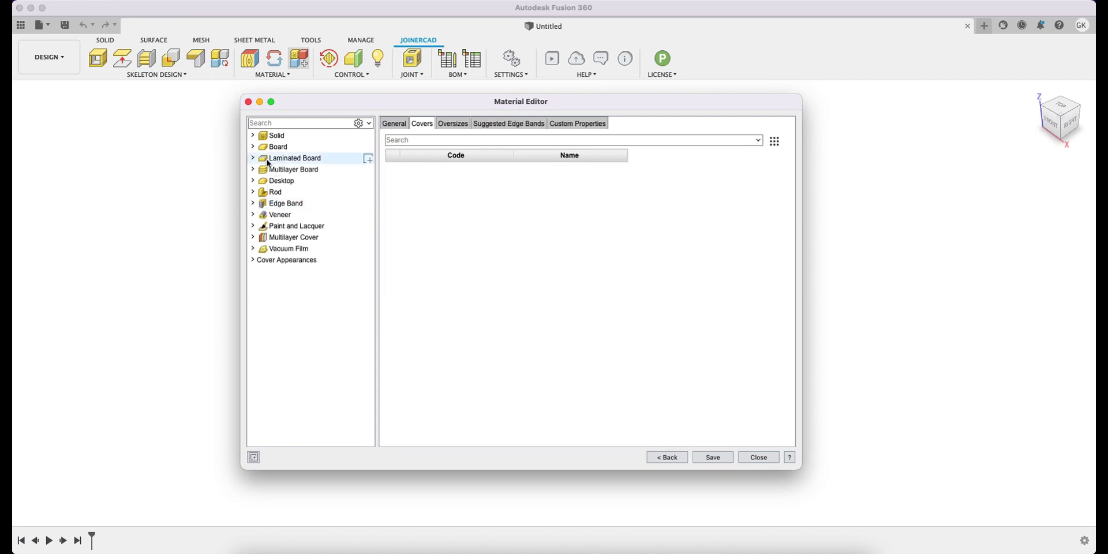
click(253, 160)
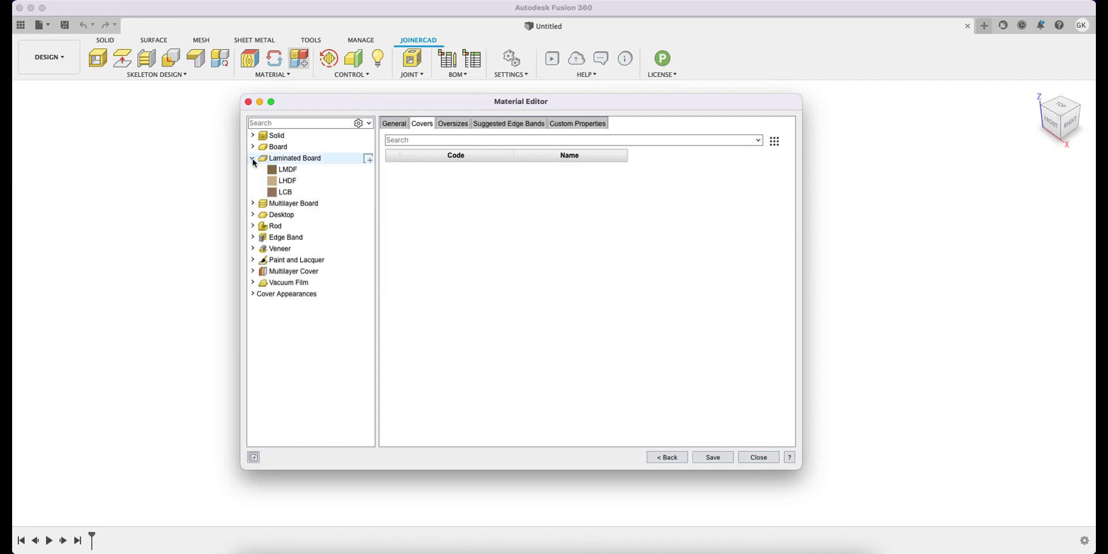
click(289, 171)
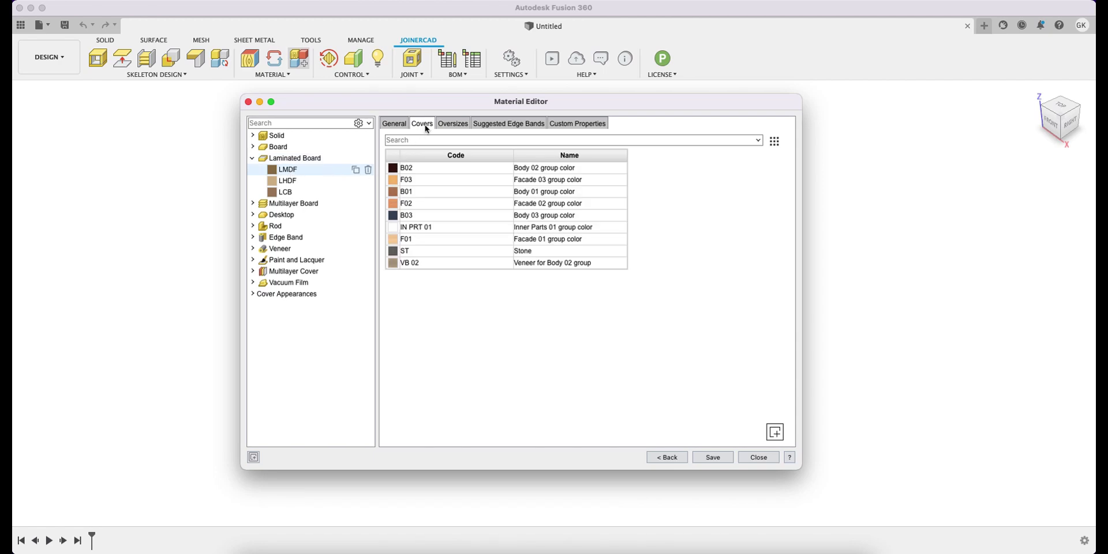
click(773, 432)
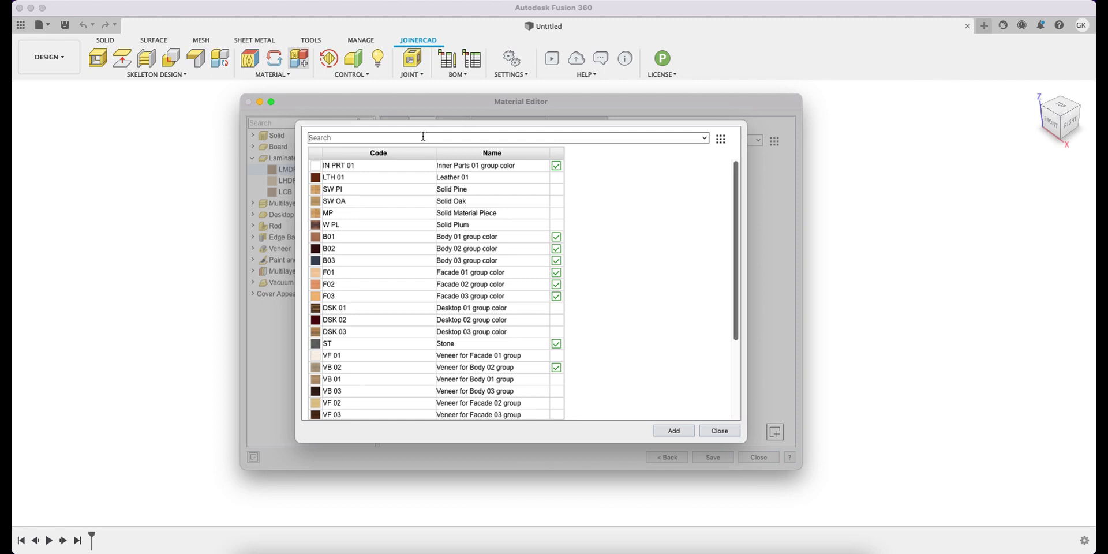
click(422, 136)
text(lind)
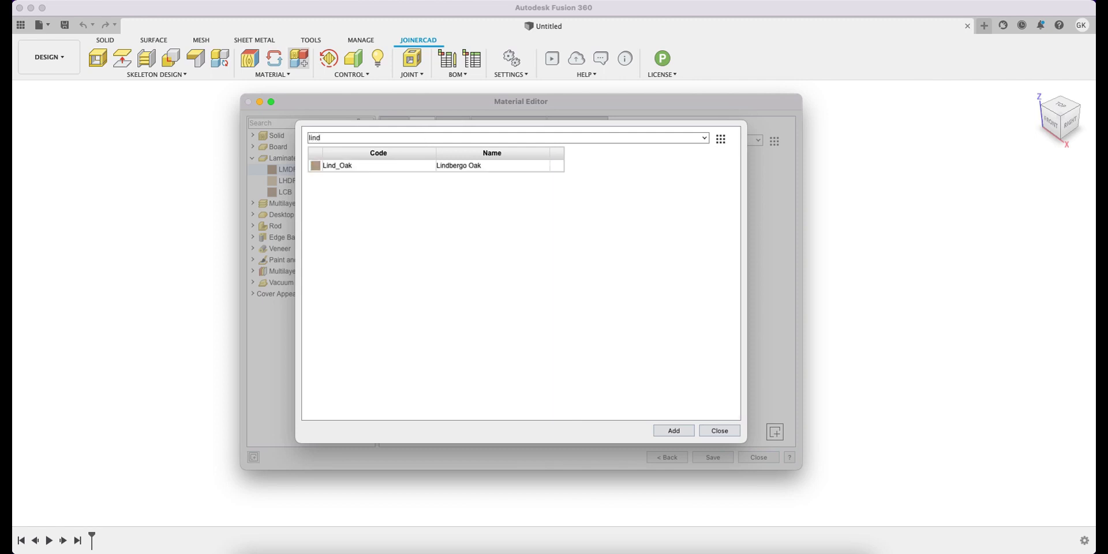
click(398, 167)
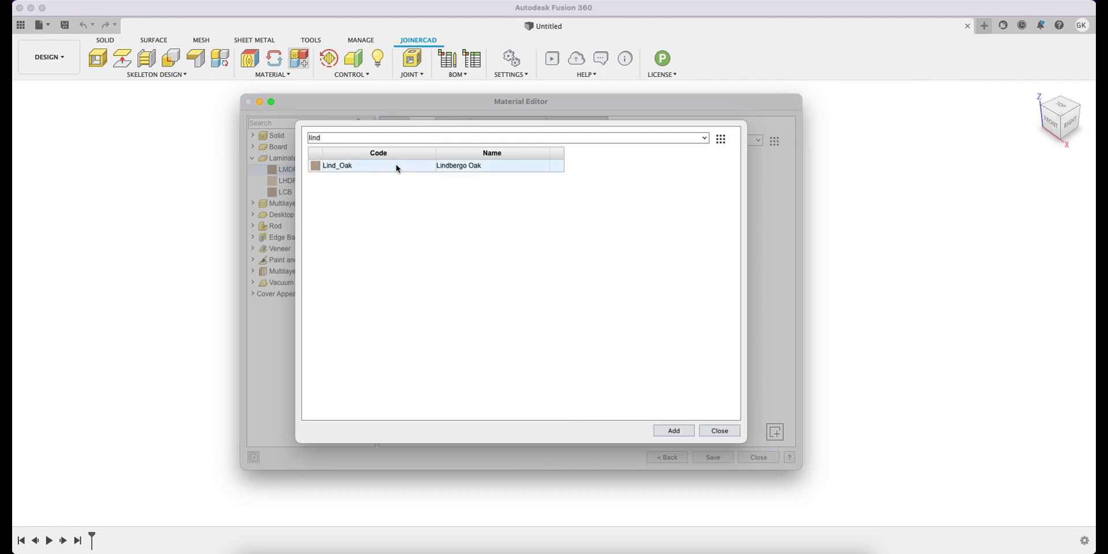
click(690, 431)
click(714, 433)
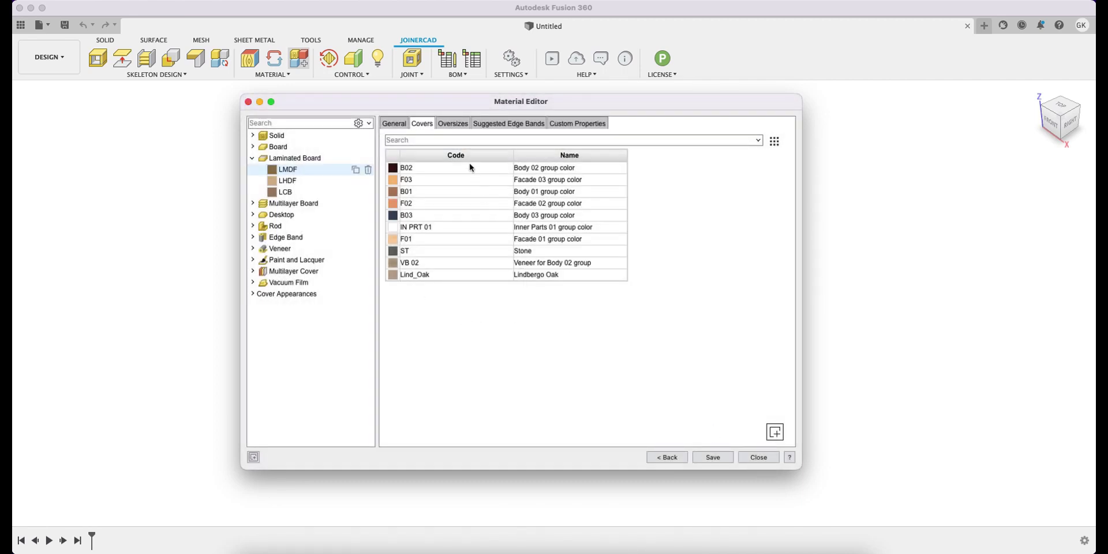
Step: Add the PVC Lindbergo Oak band to the LMDF board's suggested edge bands, save the changes and close the Material Editor
click(488, 125)
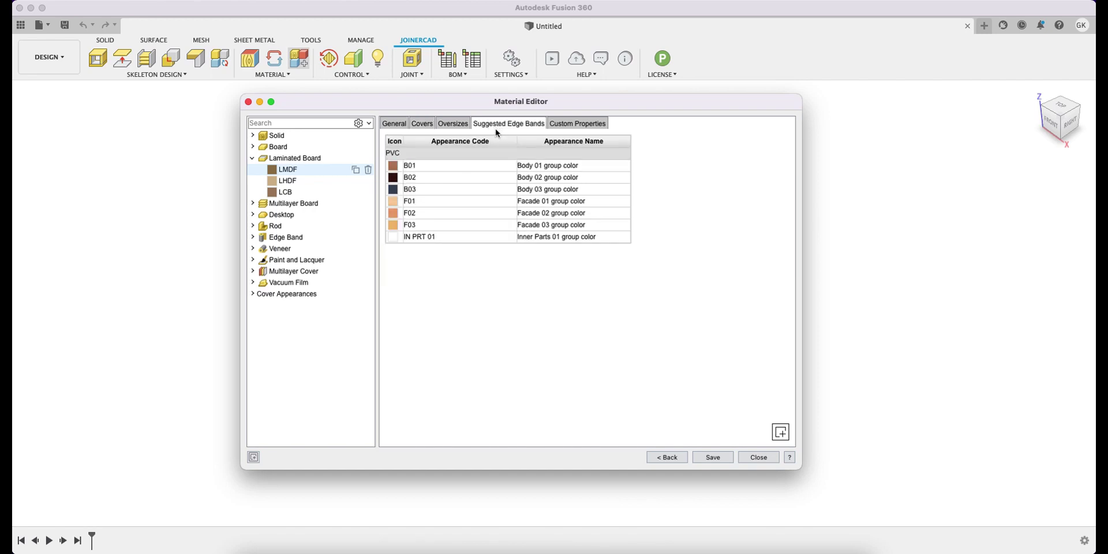
click(779, 432)
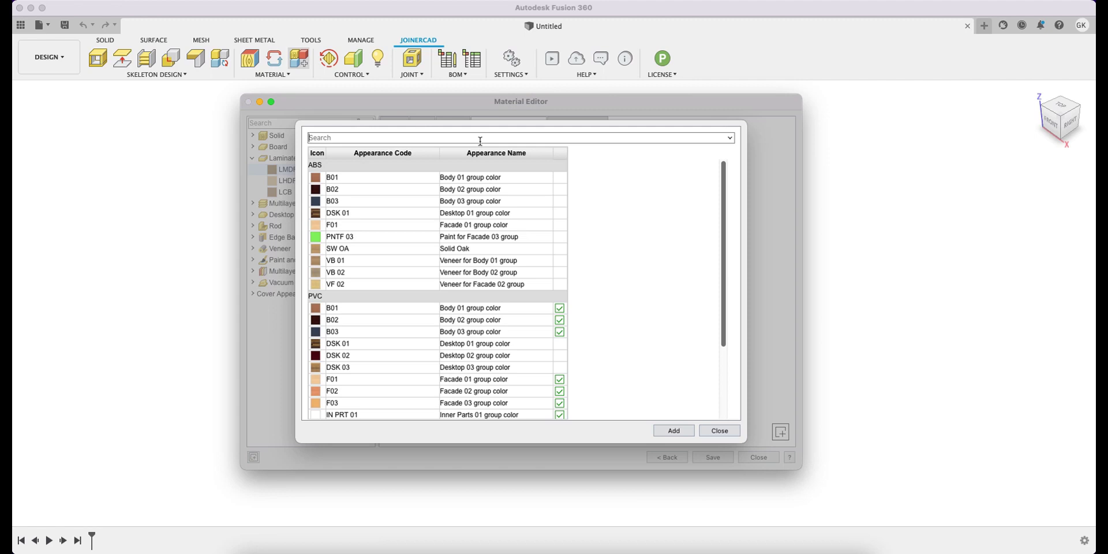
click(480, 140)
text(Lind)
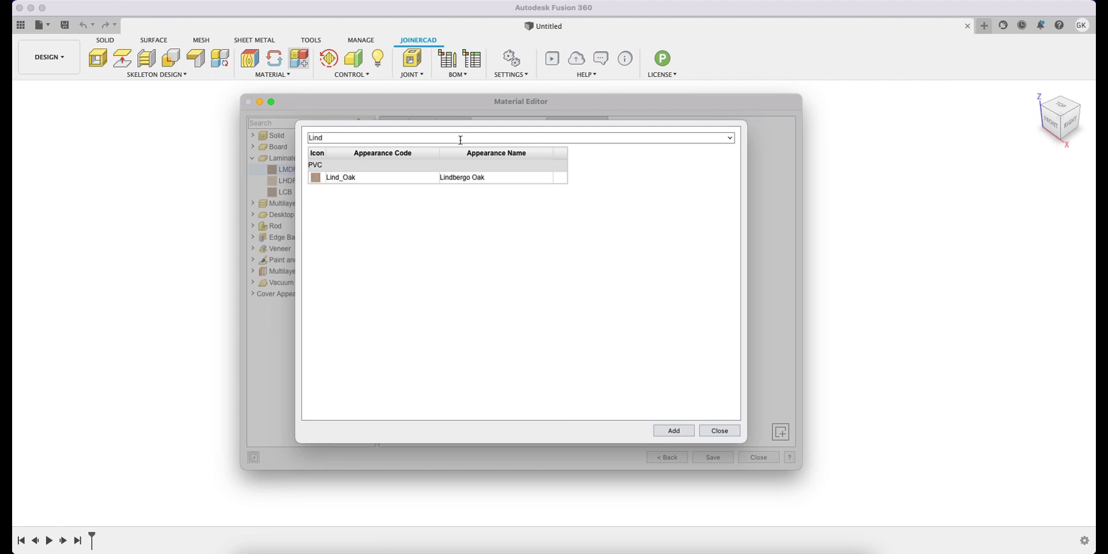
click(404, 181)
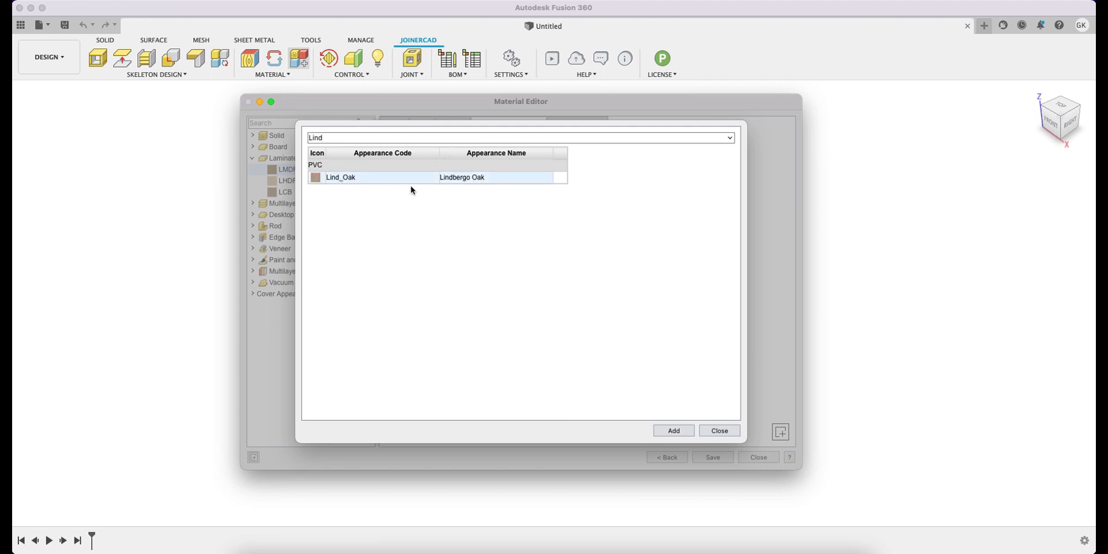
click(665, 431)
click(695, 434)
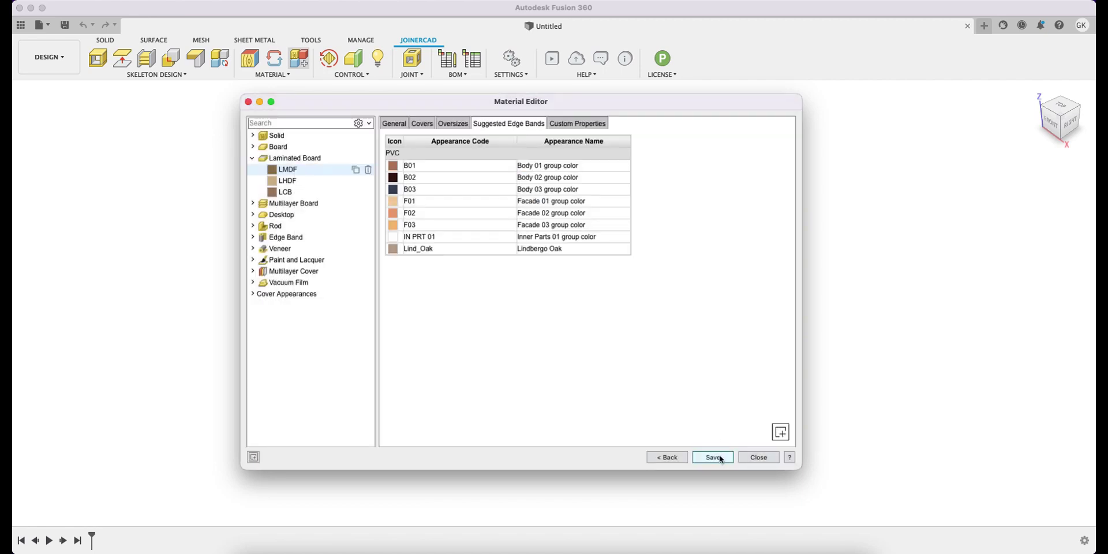
click(720, 458)
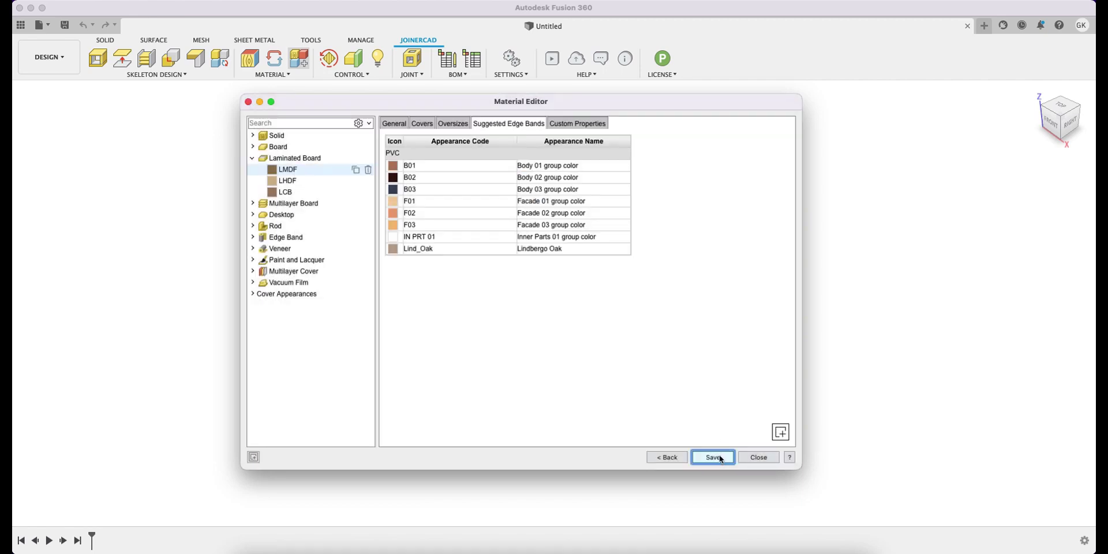
click(753, 458)
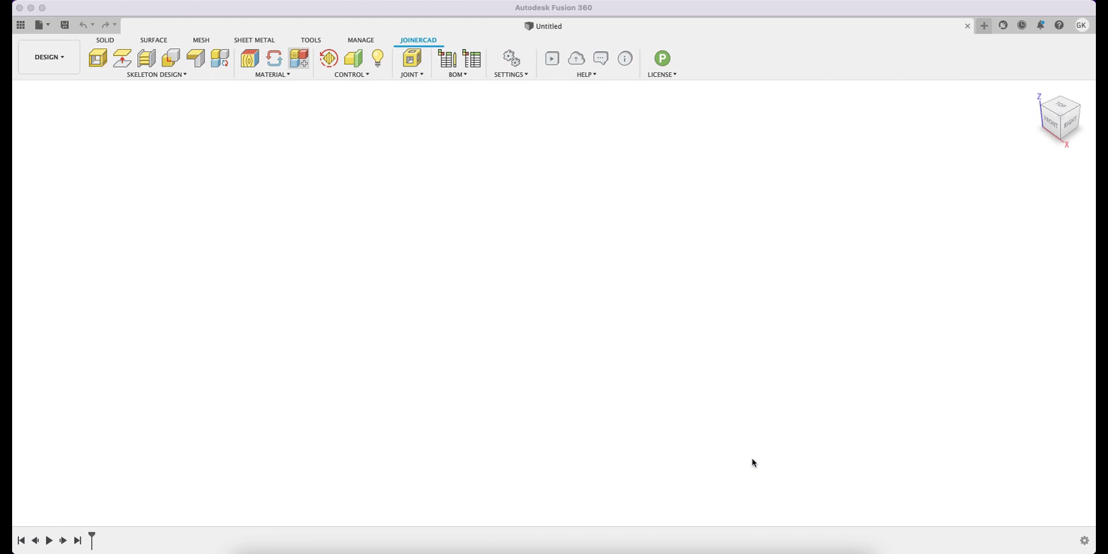
Step: In Material Group Assignment, select the laminated LMDF board in Lindbergo Oak and choose PVC | Lind_Oak as its suggested edge band
click(254, 65)
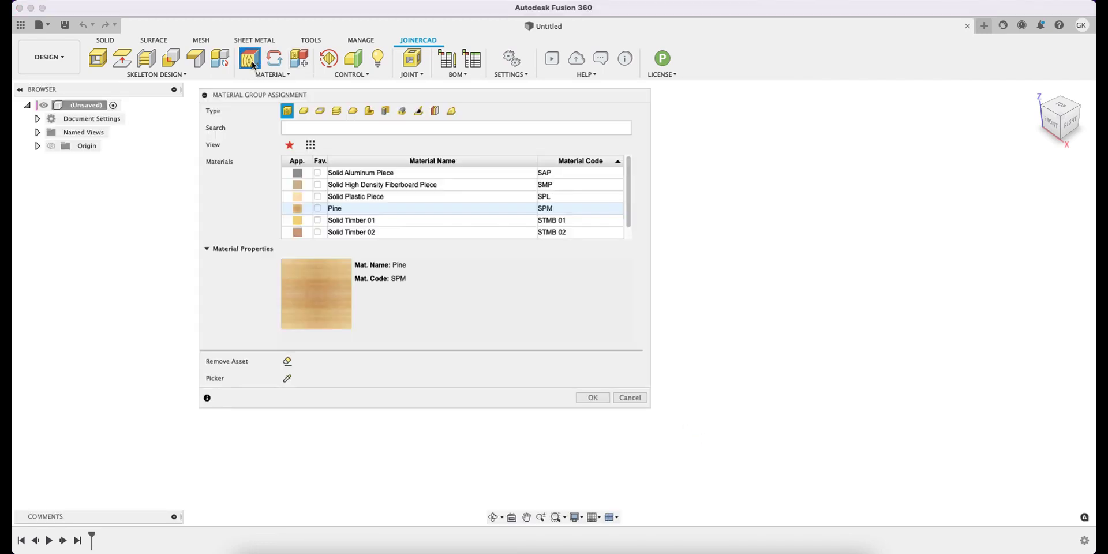
click(318, 115)
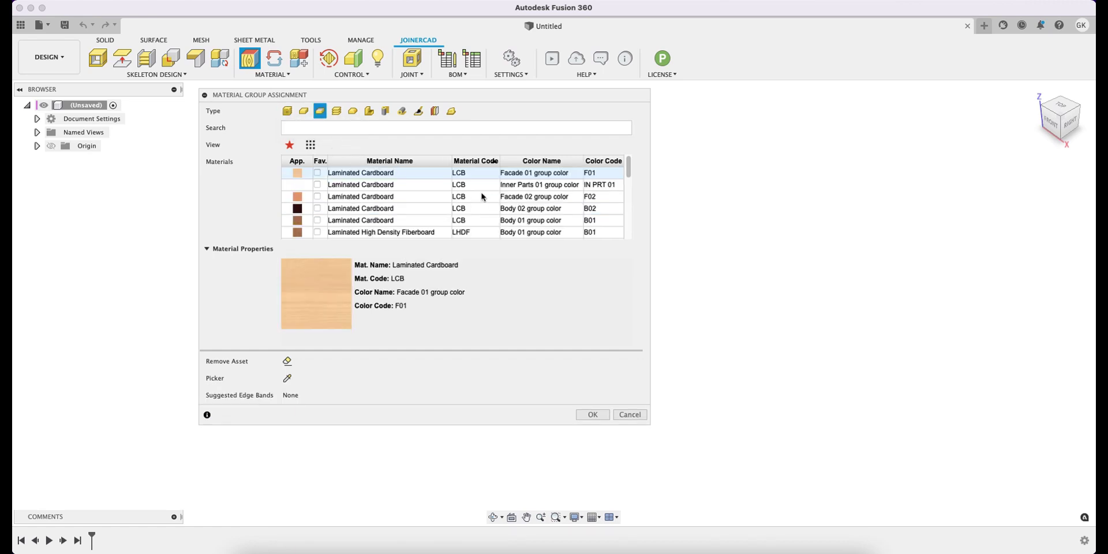
scroll(472, 195, down, 2)
scroll(472, 196, down, 5)
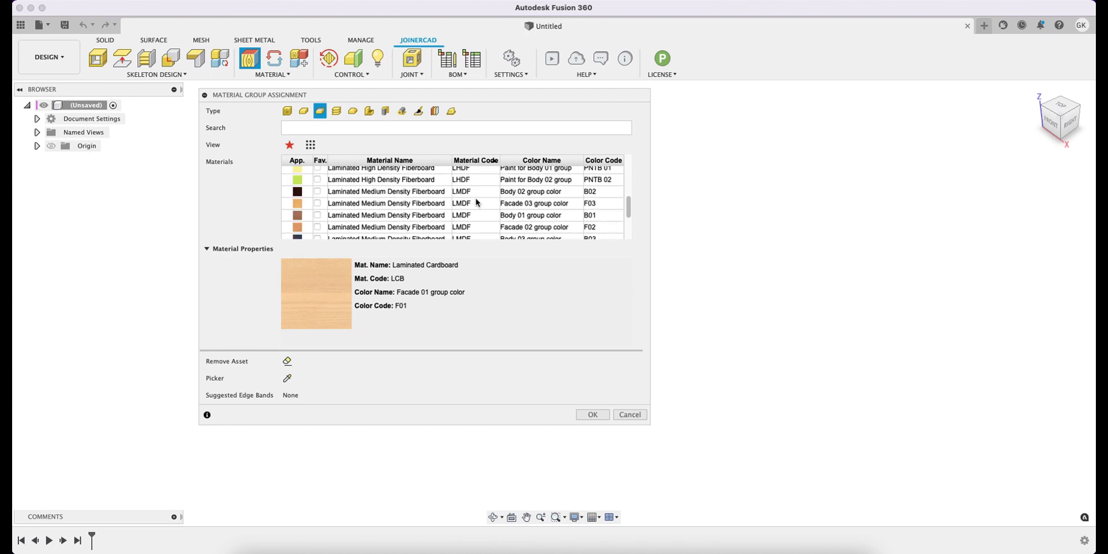
scroll(477, 202, down, 3)
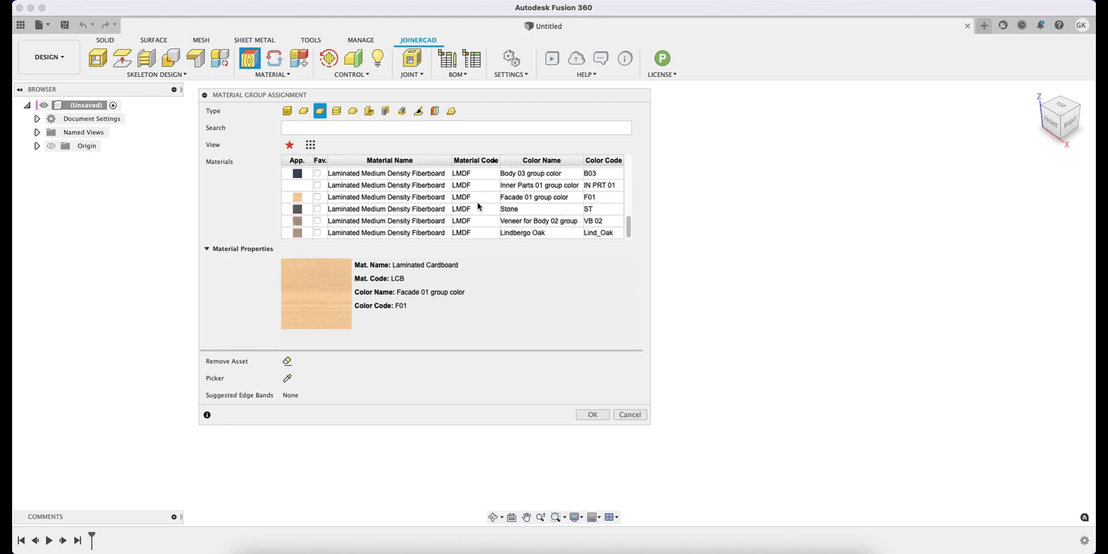
click(478, 232)
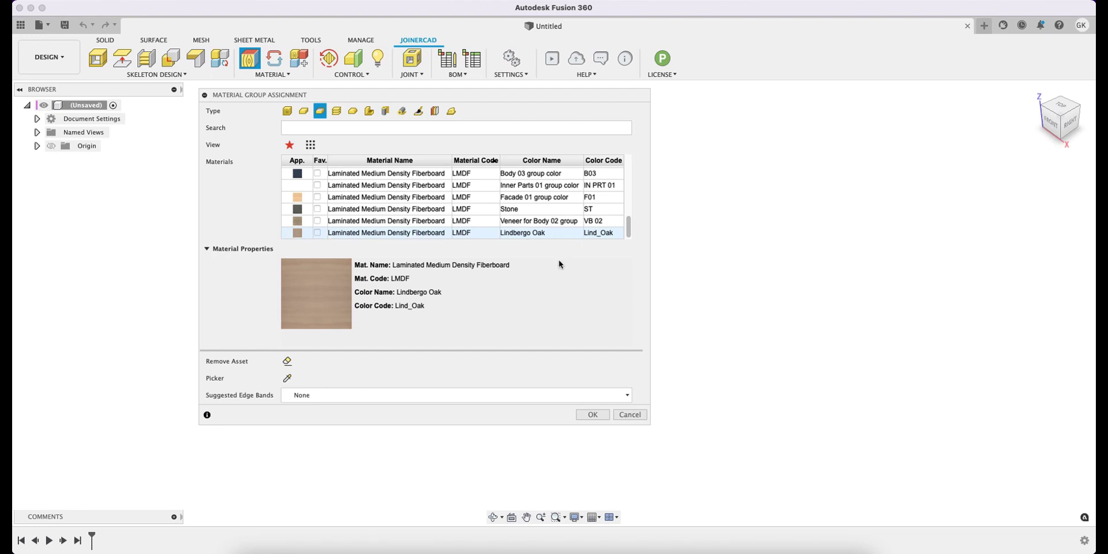
click(295, 396)
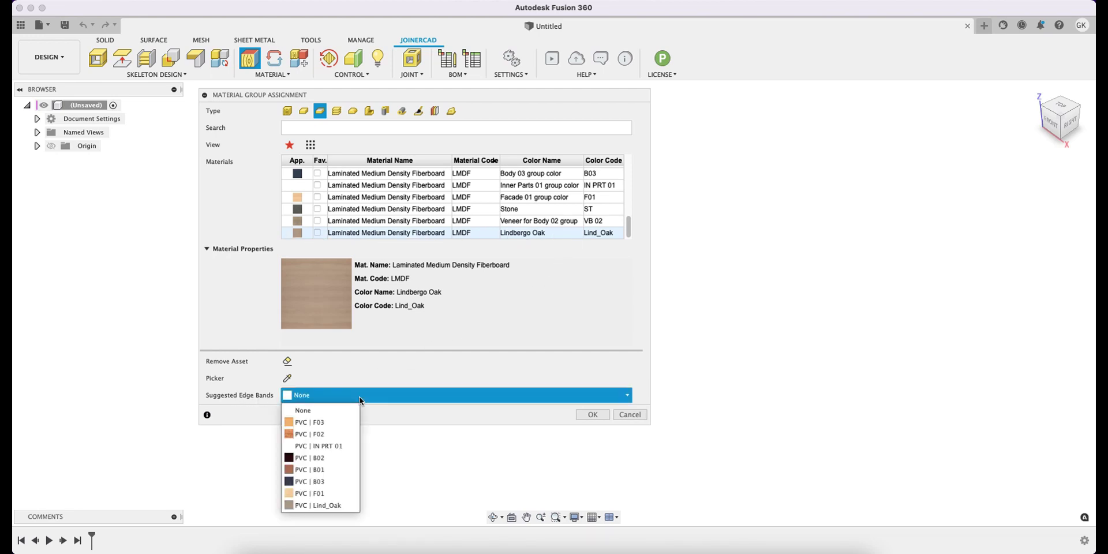
click(325, 506)
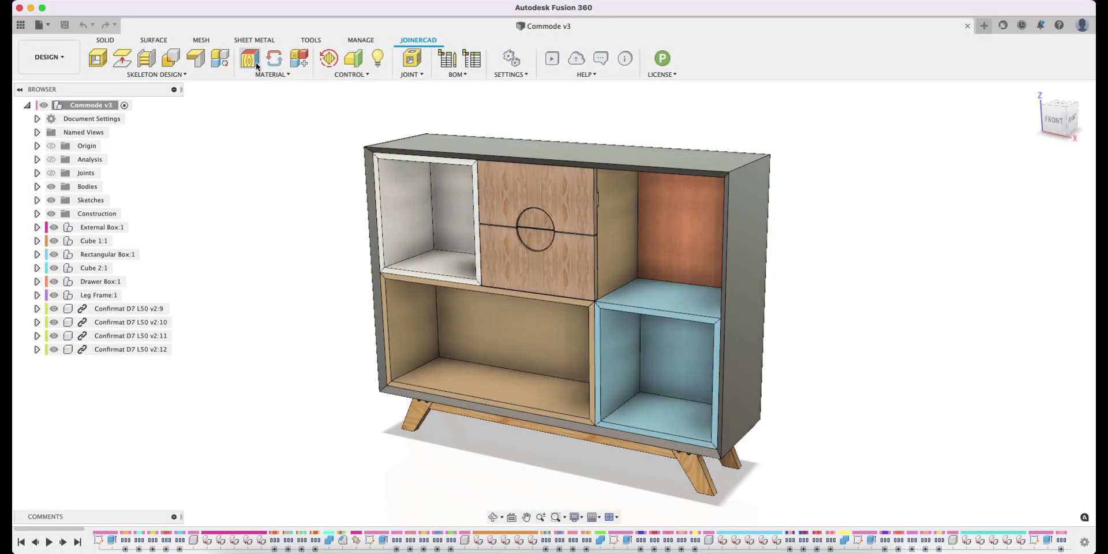
Step: In the Commode v3 design, open Material Group Assignment, select laminated LMDF in Lindbergo Oak and move the dialog clear of the model
click(250, 59)
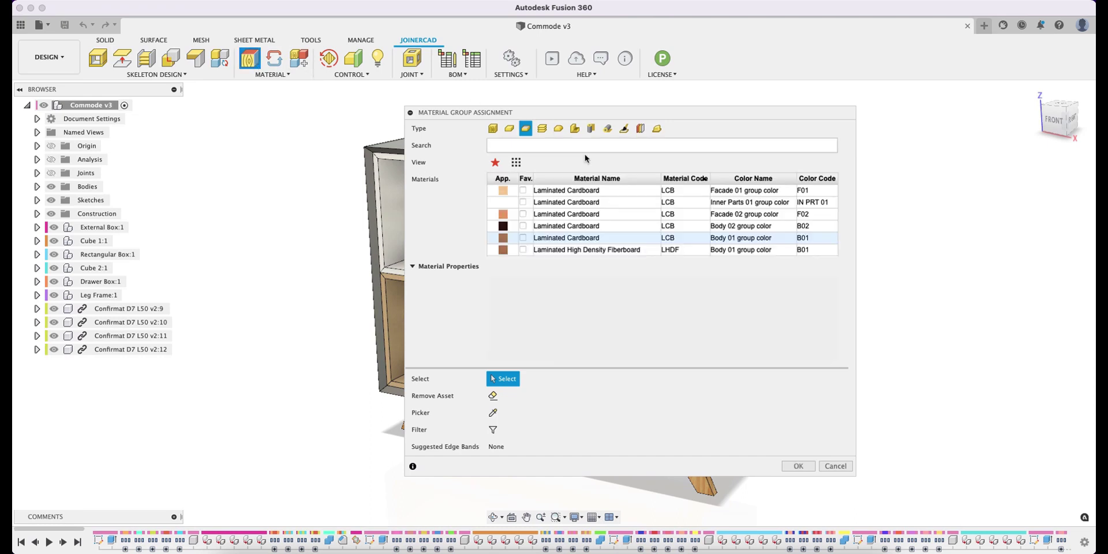
scroll(616, 210, down, 10)
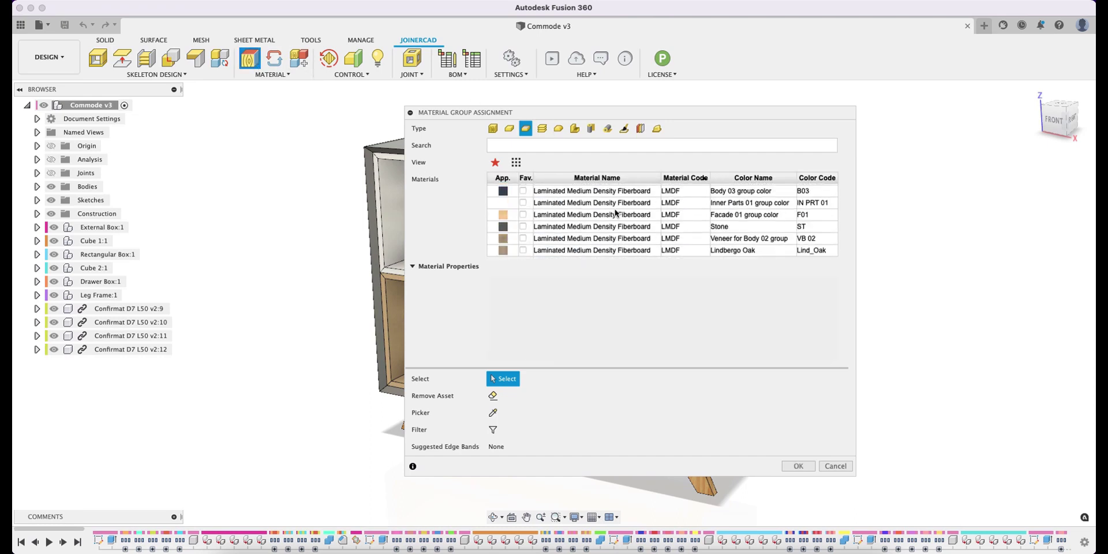
click(599, 252)
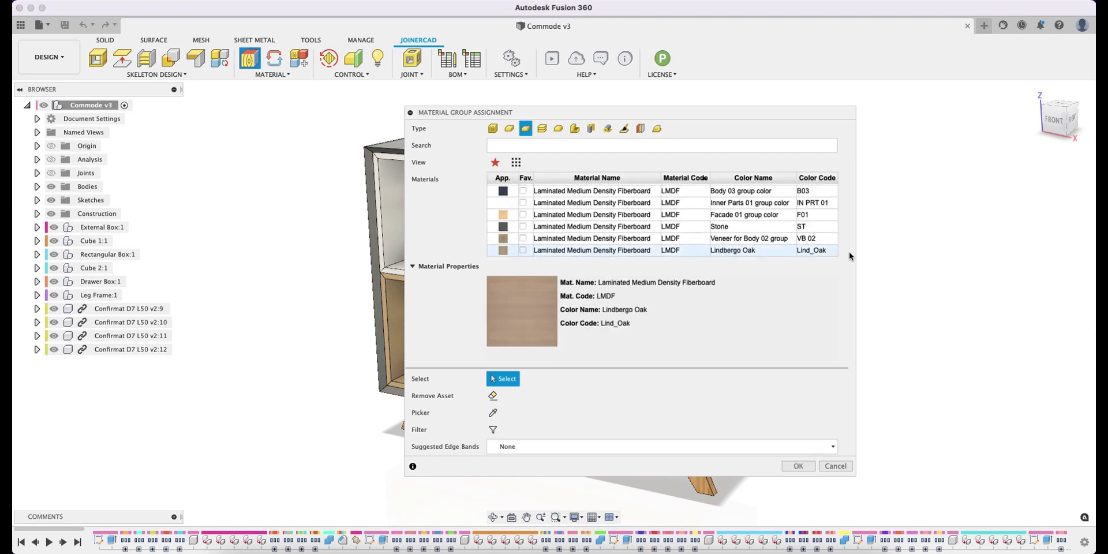
drag(692, 118, 381, 92)
Step: Select the four outer panels of the commode's external box and assign the Lindbergo Oak laminated LMDF to them
click(527, 516)
drag(866, 185, 931, 172)
key(Escape)
click(864, 156)
scroll(809, 442, up, 3)
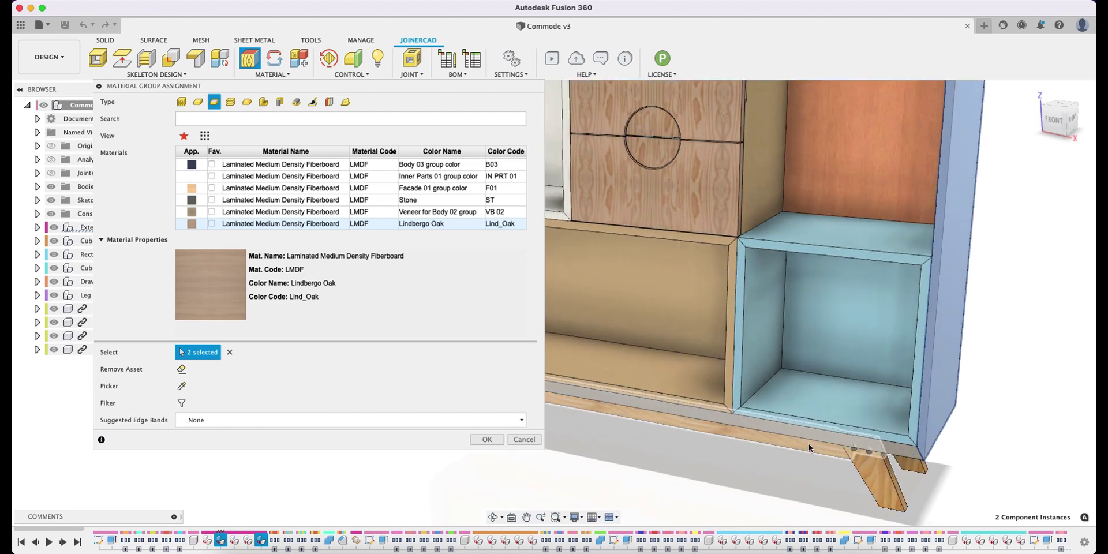
click(817, 441)
scroll(683, 386, down, 5)
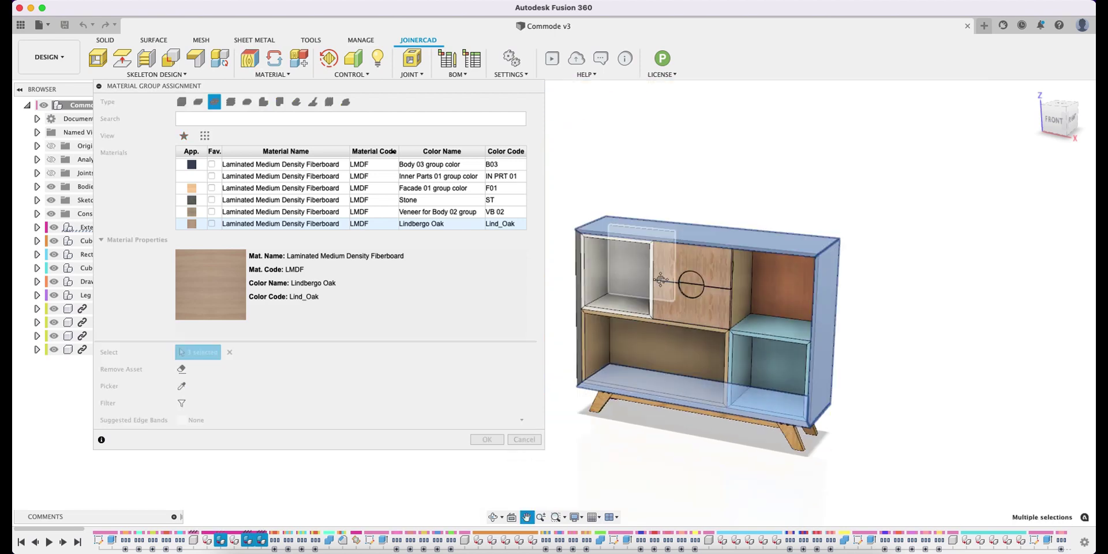
shift+middle_drag(683, 386, 622, 306)
click(621, 323)
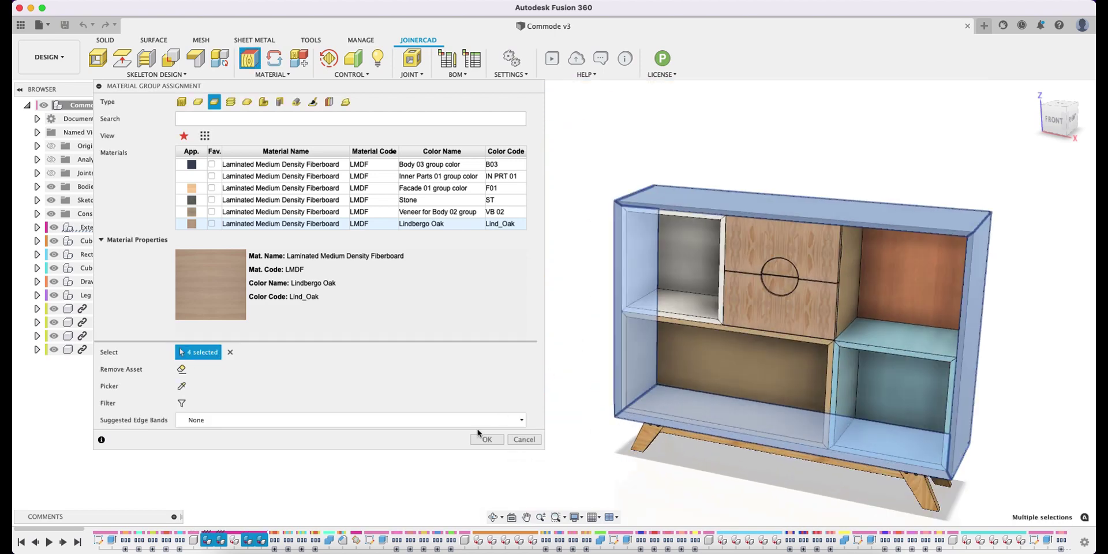
key(Return)
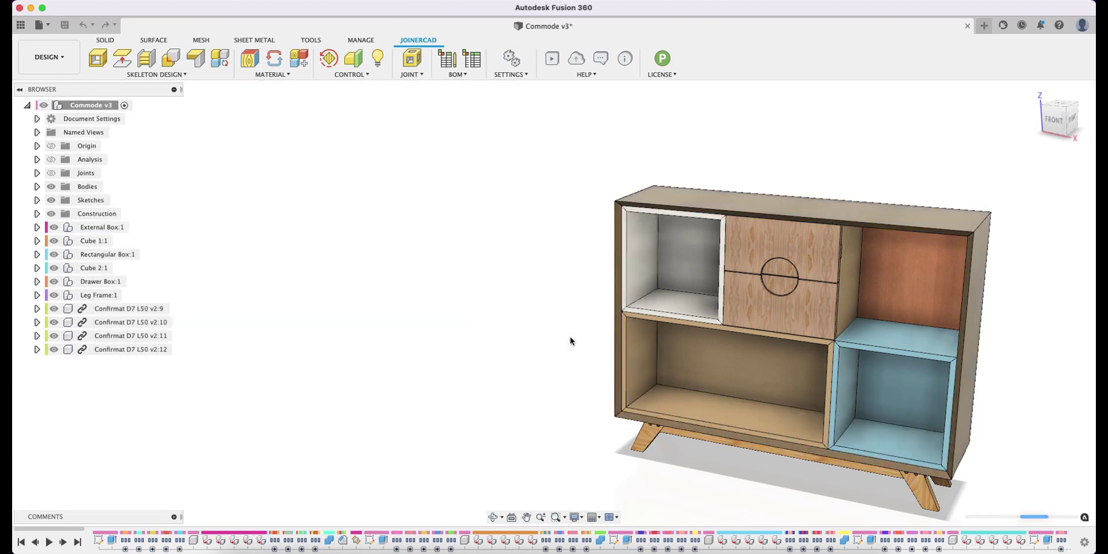
key(Return)
click(532, 441)
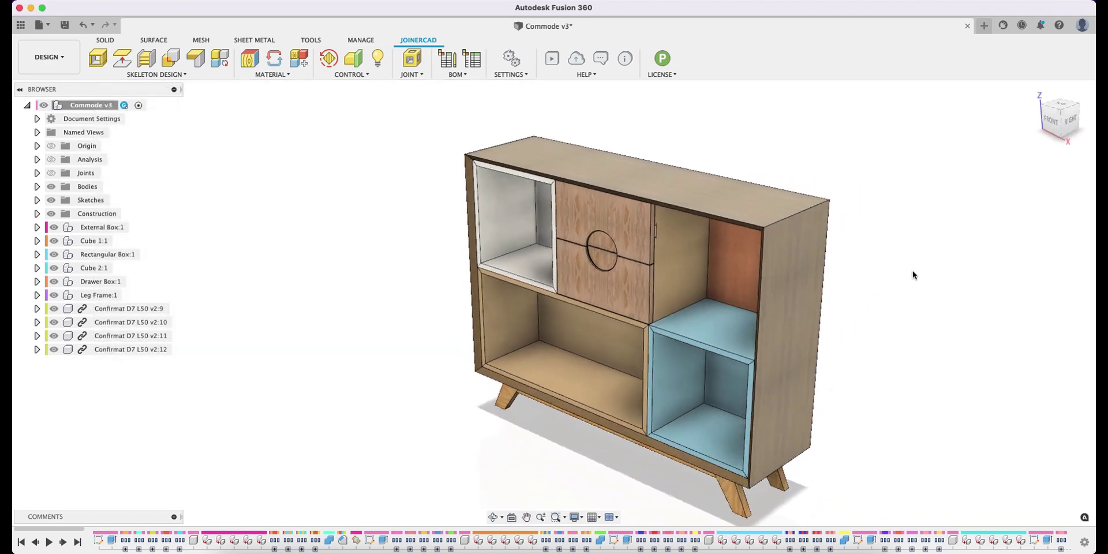